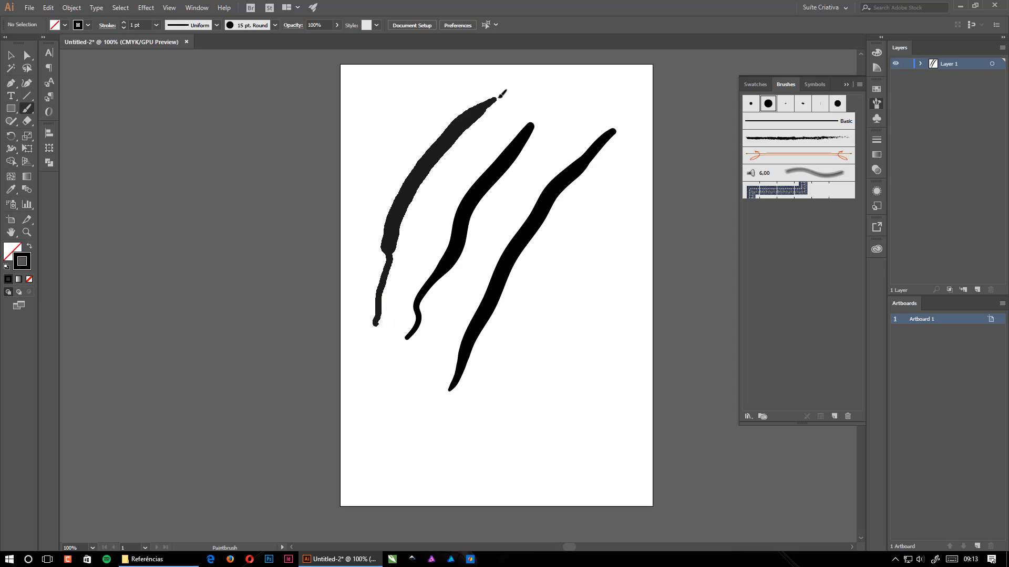
# Paint three long diagonal strokes with the 15 pt. Round brush across the lower and right parts of the artboard.
pyautogui.moveTo(513, 467)
pyautogui.mouseDown()
pyautogui.moveTo(594, 260)
pyautogui.moveTo(665, 151)
pyautogui.mouseUp()
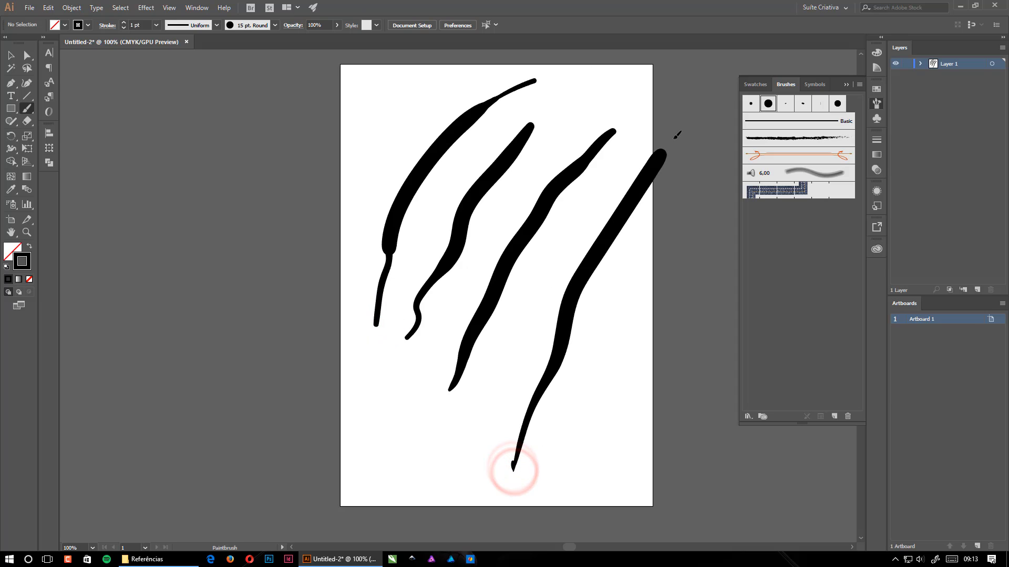
pyautogui.moveTo(553, 478)
pyautogui.mouseDown()
pyautogui.moveTo(642, 251)
pyautogui.moveTo(685, 208)
pyautogui.mouseUp()
pyautogui.moveTo(432, 462)
pyautogui.mouseDown()
pyautogui.moveTo(531, 282)
pyautogui.moveTo(630, 165)
pyautogui.mouseUp()
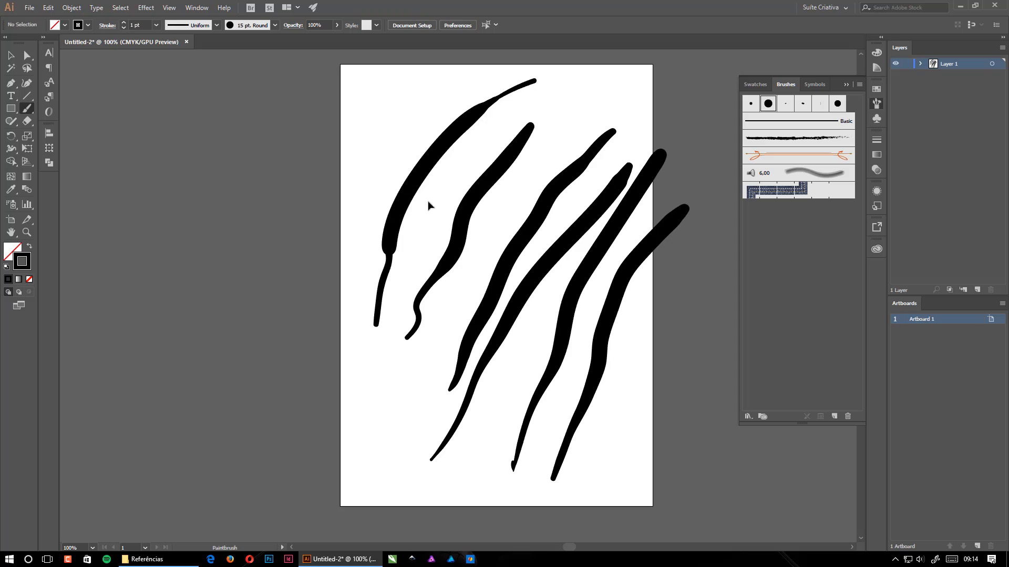
# Delete all the brush strokes on the artboard.
pyautogui.press('v')
pyautogui.moveTo(257, 172)
pyautogui.mouseDown()
pyautogui.moveTo(578, 239)
pyautogui.moveTo(667, 433)
pyautogui.moveTo(672, 424)
pyautogui.mouseUp()
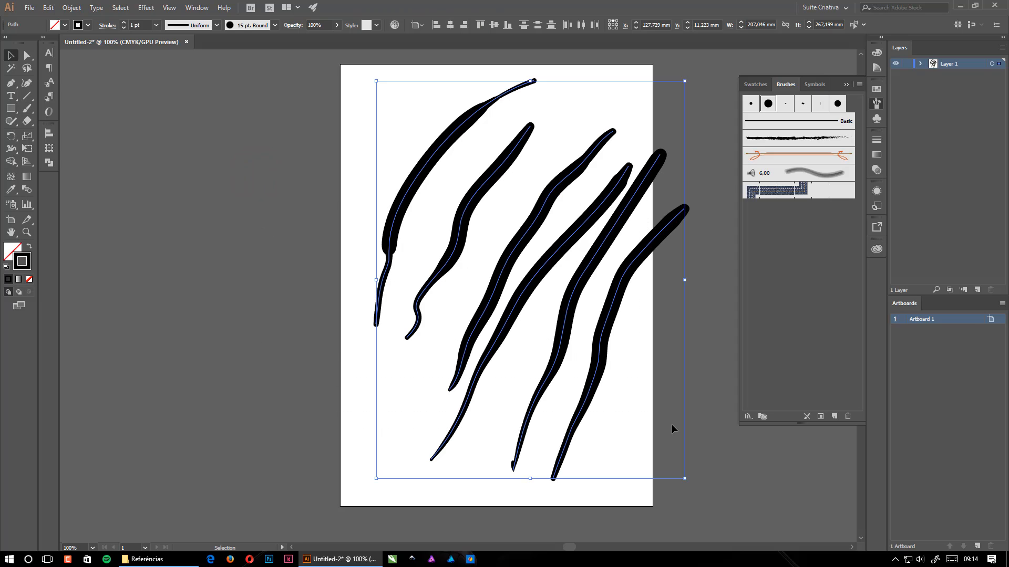
pyautogui.press('Delete')
# Paint a single diagonal stroke with the 15 pt. Round brush in the middle of the artboard and delete it.
pyautogui.press('b')
pyautogui.moveTo(423, 417); pyautogui.dragTo(536, 205)
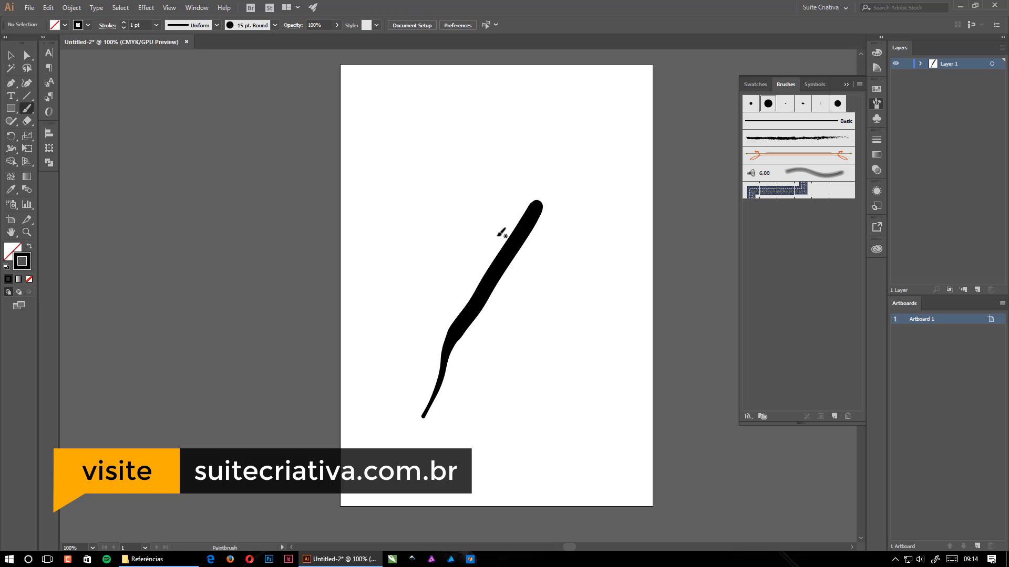
pyautogui.press('v')
pyautogui.moveTo(438, 254)
pyautogui.mouseDown()
pyautogui.moveTo(537, 343)
pyautogui.moveTo(499, 342)
pyautogui.mouseUp()
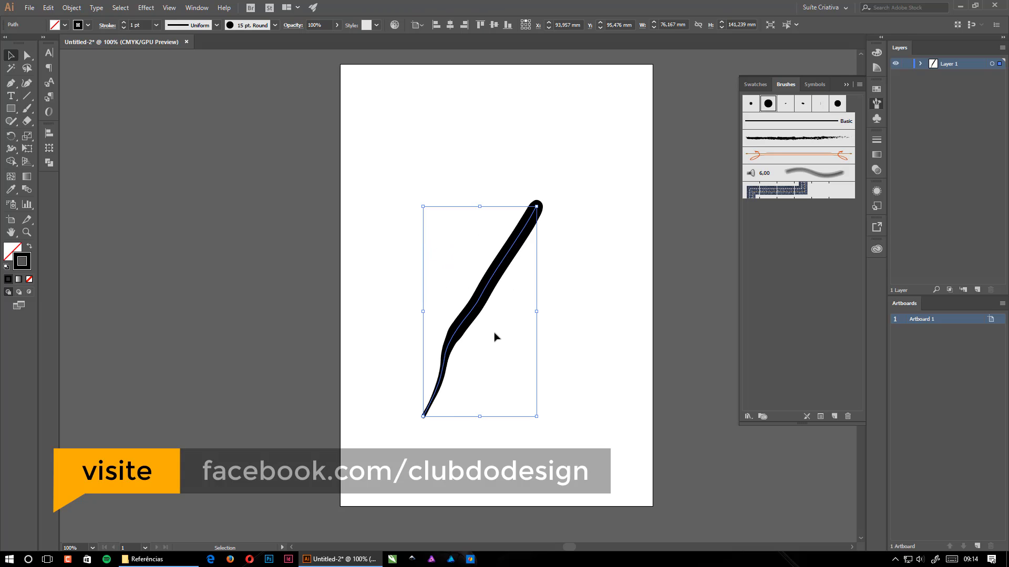
pyautogui.press('Delete')
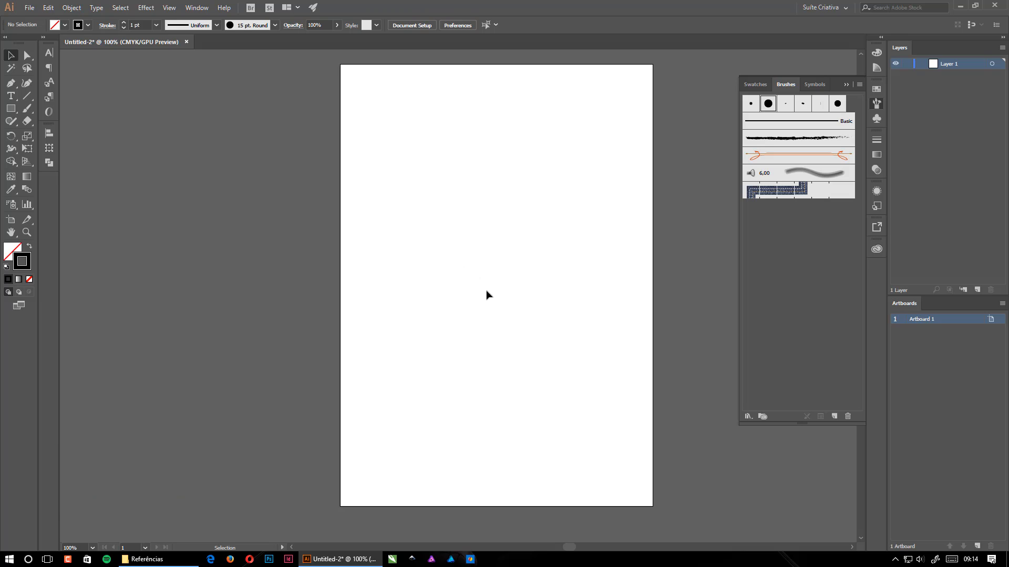
# Draw an open four-point Pen path with a curved lower end and apply the 5 pt. Round brush to it.
pyautogui.press('p')
pyautogui.click(523, 175)
pyautogui.click(476, 213)
pyautogui.click(444, 314)
pyautogui.moveTo(464, 388); pyautogui.dragTo(492, 400)
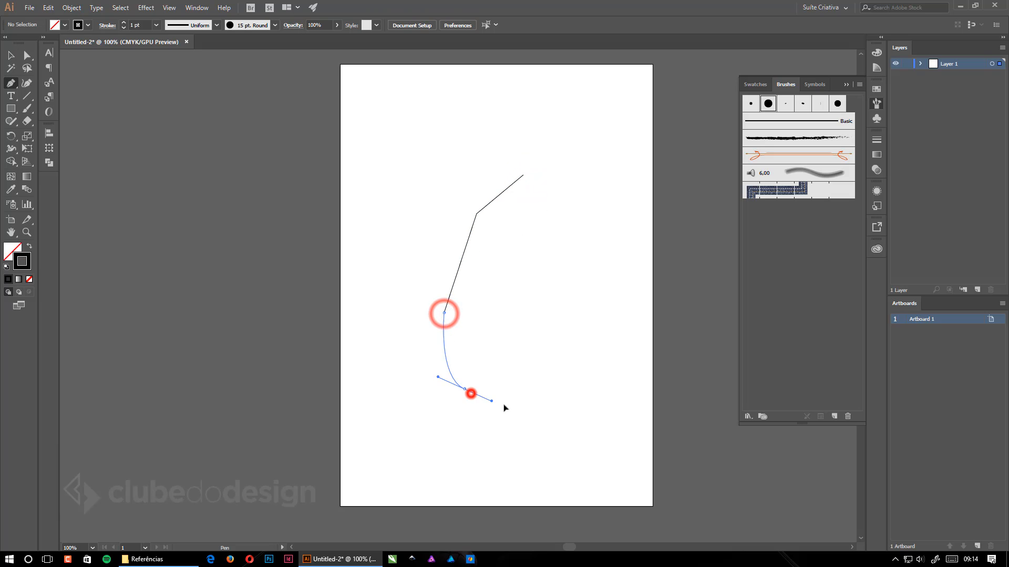
pyautogui.press('v')
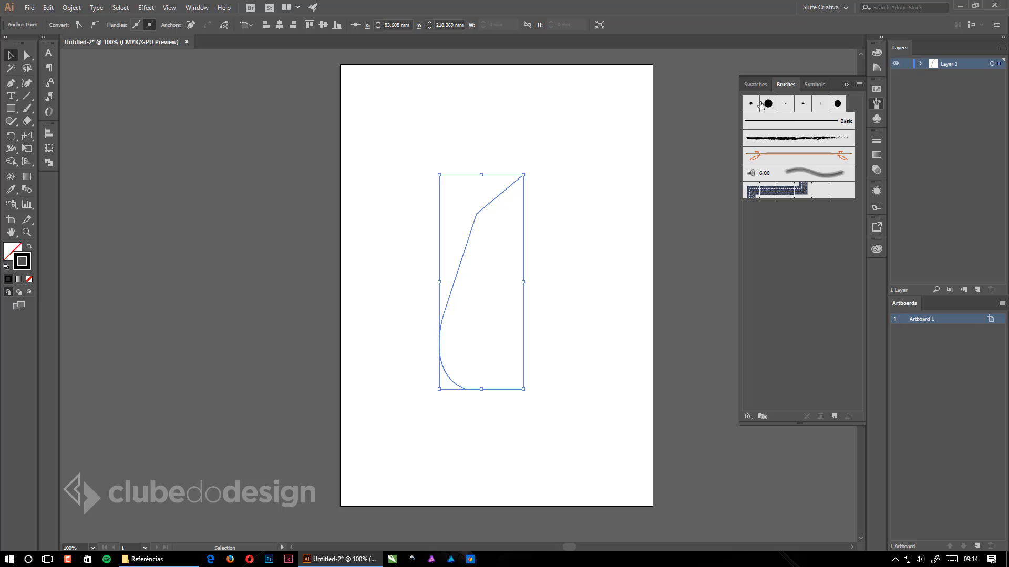
pyautogui.click(756, 104)
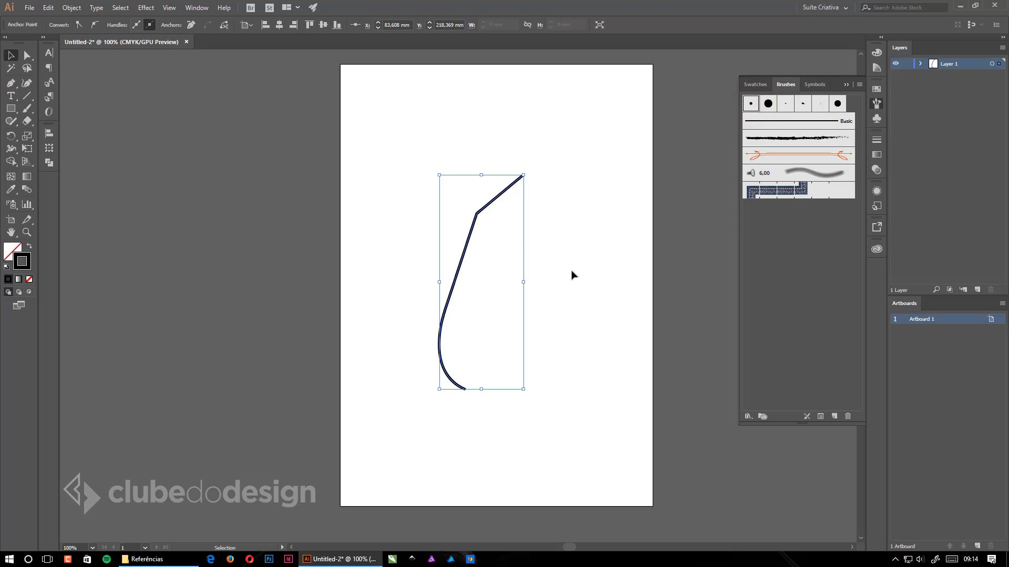
# Delete the brushed Pen path, leaving the artboard empty.
pyautogui.press('Delete')
pyautogui.moveTo(566, 253); pyautogui.dragTo(418, 181)
pyautogui.press('Delete')
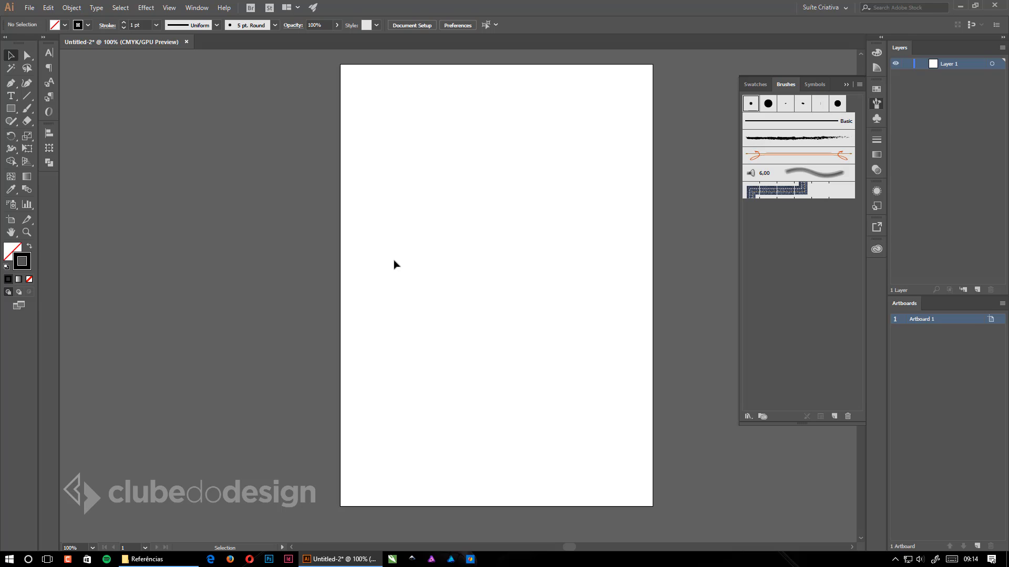
# Paint one diagonal stroke with the 5 pt. Round brush and another beside it with the 15 pt. Round brush.
pyautogui.press('b')
pyautogui.moveTo(427, 329)
pyautogui.mouseDown()
pyautogui.moveTo(449, 254)
pyautogui.moveTo(583, 107)
pyautogui.mouseUp()
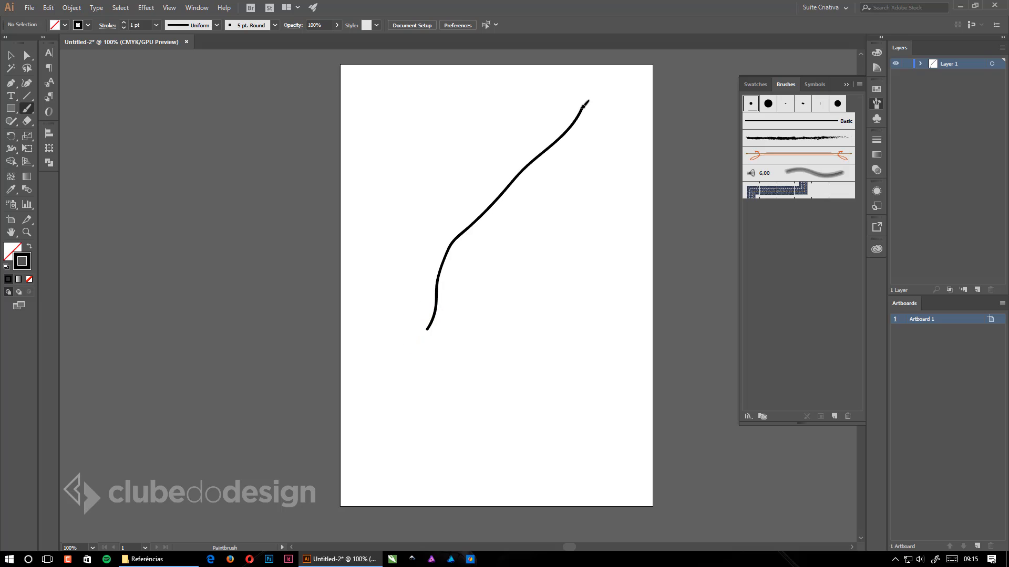
pyautogui.click(768, 104)
pyautogui.moveTo(501, 322); pyautogui.dragTo(615, 115)
# Delete the thin and thick diagonal comparison strokes.
pyautogui.press('v')
pyautogui.moveTo(418, 132)
pyautogui.mouseDown()
pyautogui.moveTo(509, 162)
pyautogui.moveTo(679, 288)
pyautogui.mouseUp()
pyautogui.press('Delete')
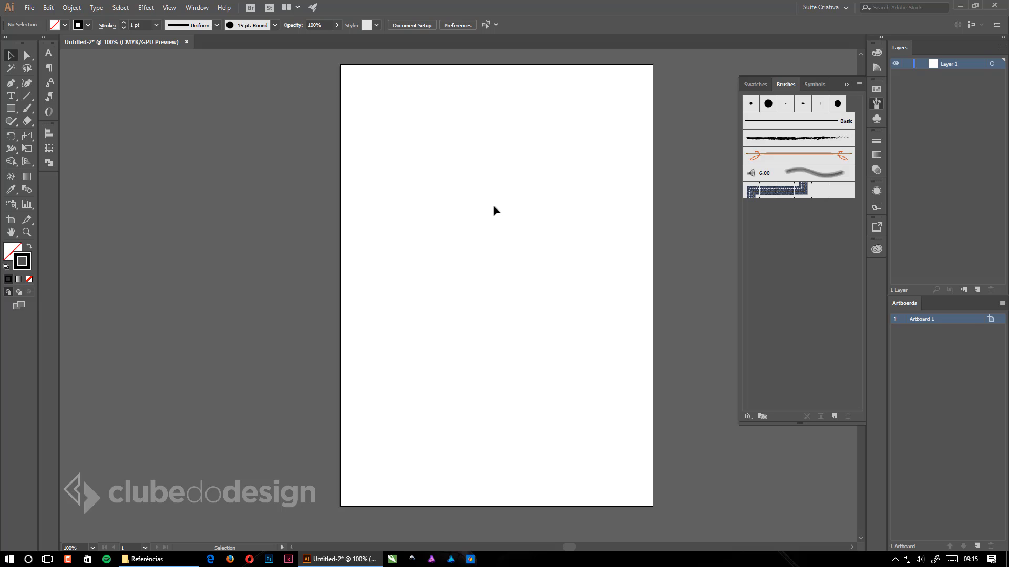
# Paint a rising 15 pt. Round stroke from the artboard's left edge to its upper middle and delete it.
pyautogui.click(413, 280)
pyautogui.press('b')
pyautogui.moveTo(340, 293)
pyautogui.mouseDown()
pyautogui.moveTo(437, 206)
pyautogui.moveTo(547, 142)
pyautogui.mouseUp()
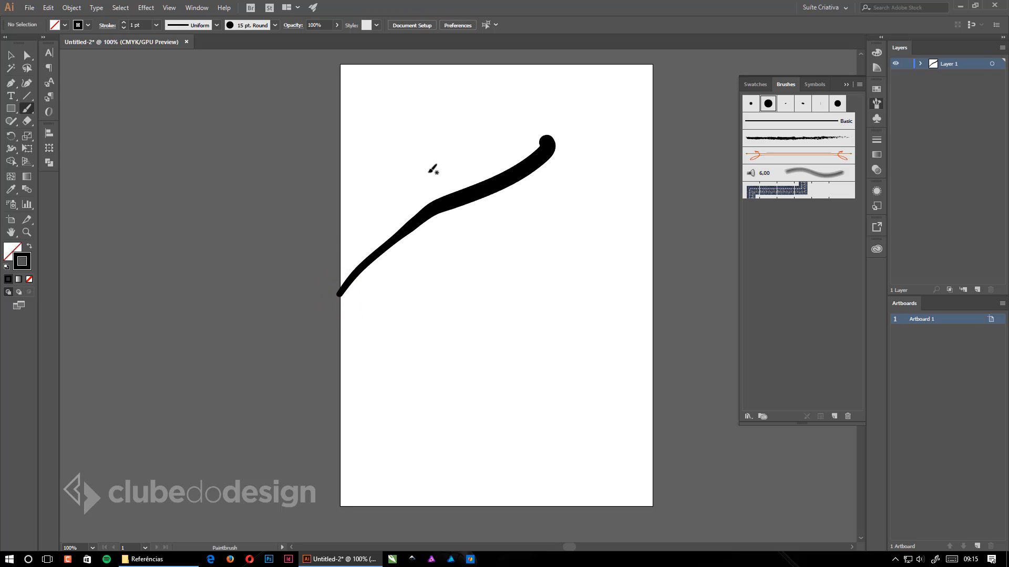
pyautogui.press('v')
pyautogui.moveTo(416, 145); pyautogui.dragTo(580, 274)
pyautogui.press('Delete')
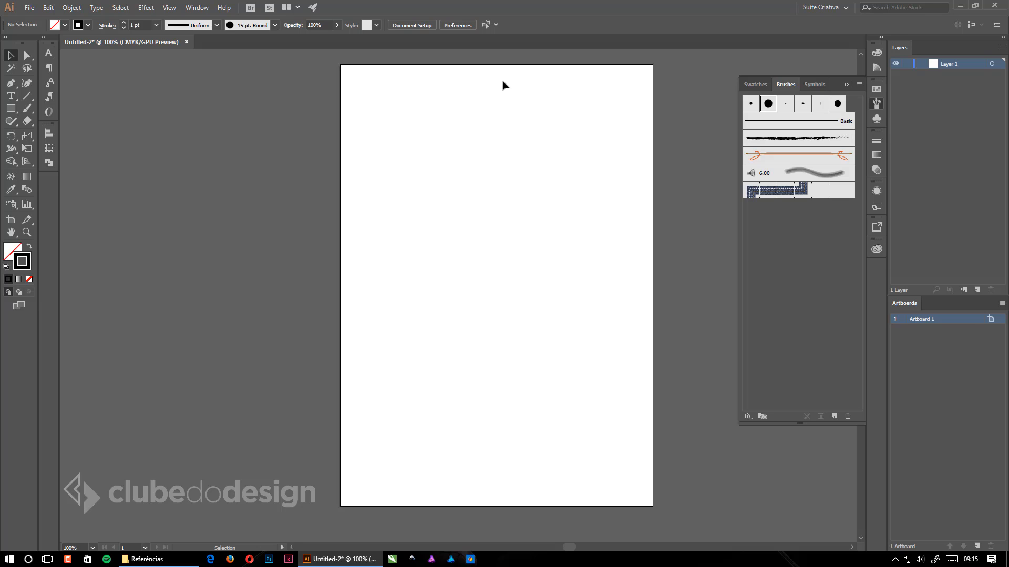
# Paint two wavy diagonal strokes with the 15 pt. Round brush on the upper right half of the artboard.
pyautogui.press('b')
pyautogui.moveTo(429, 308)
pyautogui.mouseDown()
pyautogui.moveTo(493, 201)
pyautogui.moveTo(599, 74)
pyautogui.mouseUp()
pyautogui.moveTo(516, 361); pyautogui.dragTo(615, 130)
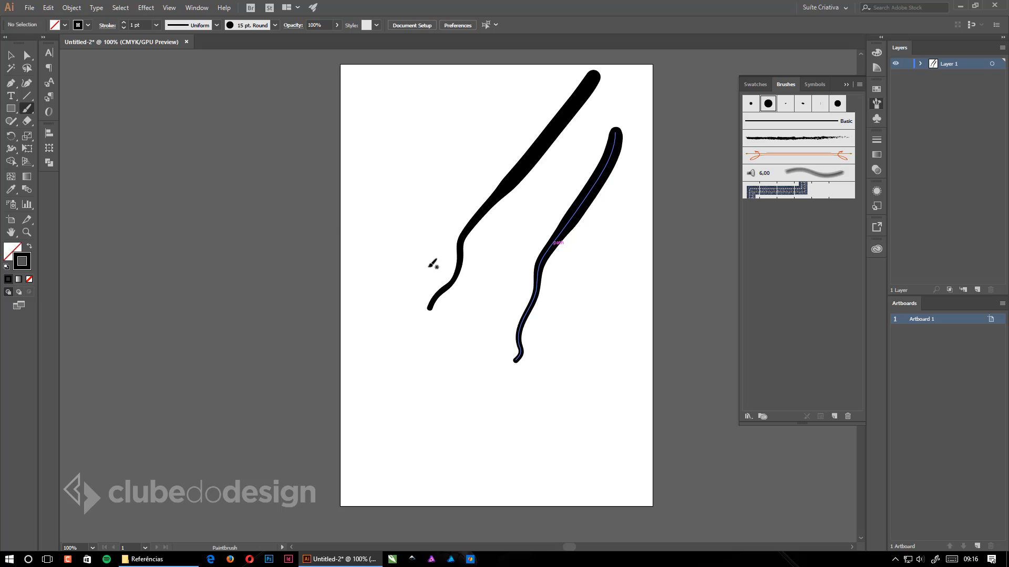
# With the Paintbrush Tool, add a short stroke, a large C-shaped curve around the artboard's left side and a long diagonal on the right.
pyautogui.click(34, 115)
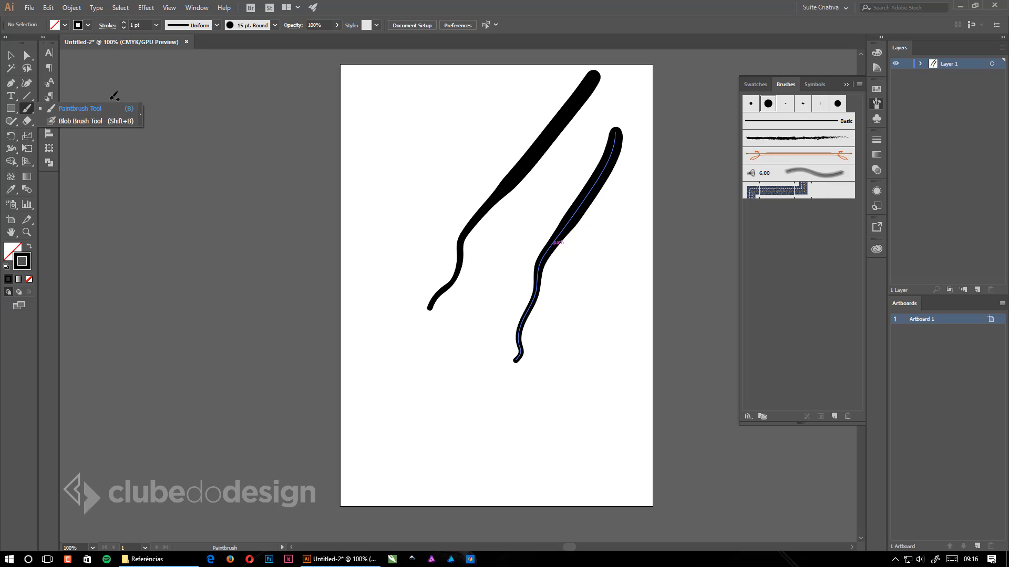
pyautogui.click(91, 109)
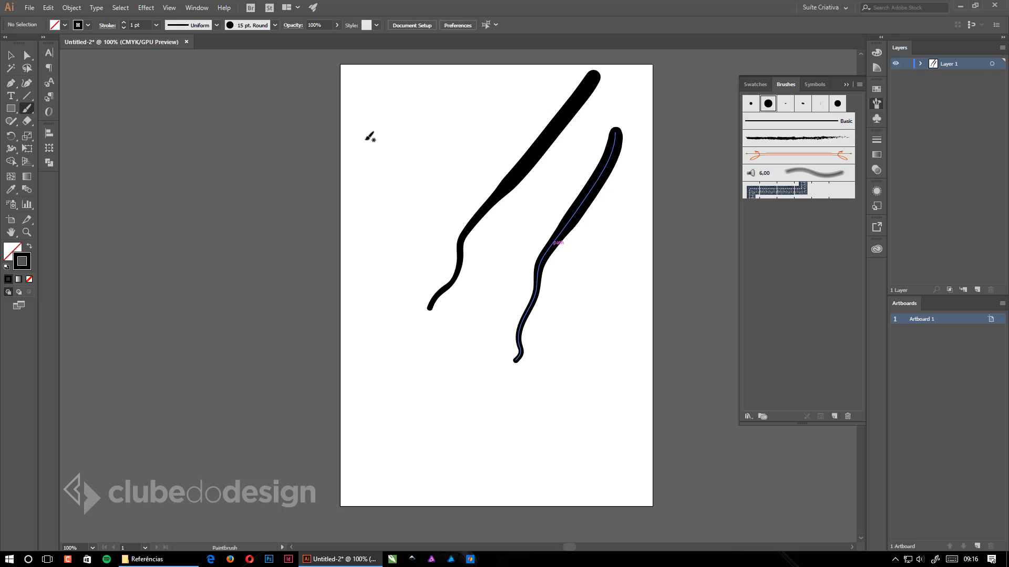
pyautogui.moveTo(394, 311); pyautogui.dragTo(429, 159)
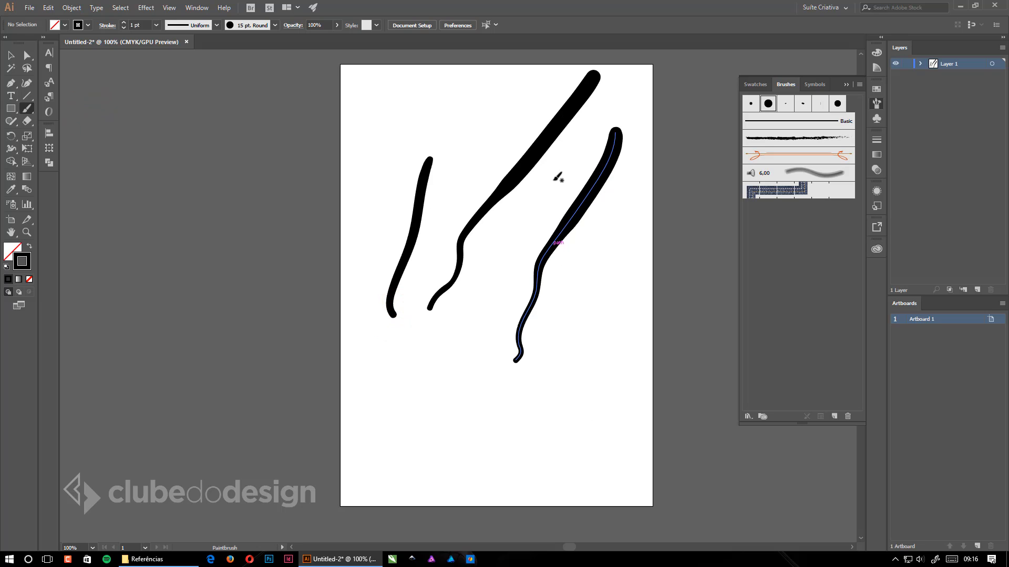
pyautogui.moveTo(484, 450)
pyautogui.mouseDown()
pyautogui.moveTo(482, 406)
pyautogui.moveTo(320, 364)
pyautogui.moveTo(288, 273)
pyautogui.moveTo(344, 158)
pyautogui.moveTo(496, 91)
pyautogui.mouseUp()
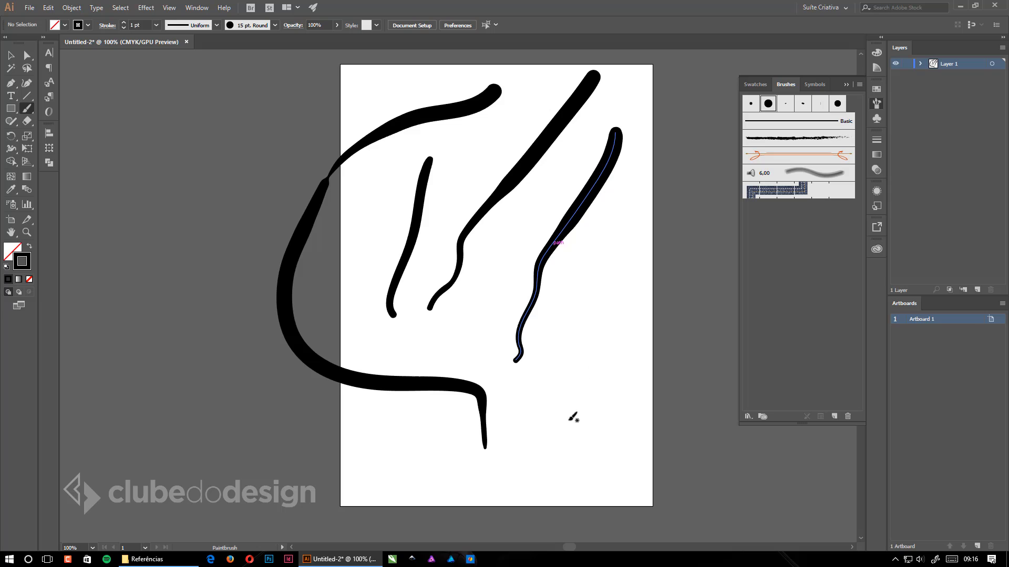
pyautogui.moveTo(556, 440)
pyautogui.mouseDown()
pyautogui.moveTo(601, 302)
pyautogui.moveTo(699, 139)
pyautogui.mouseUp()
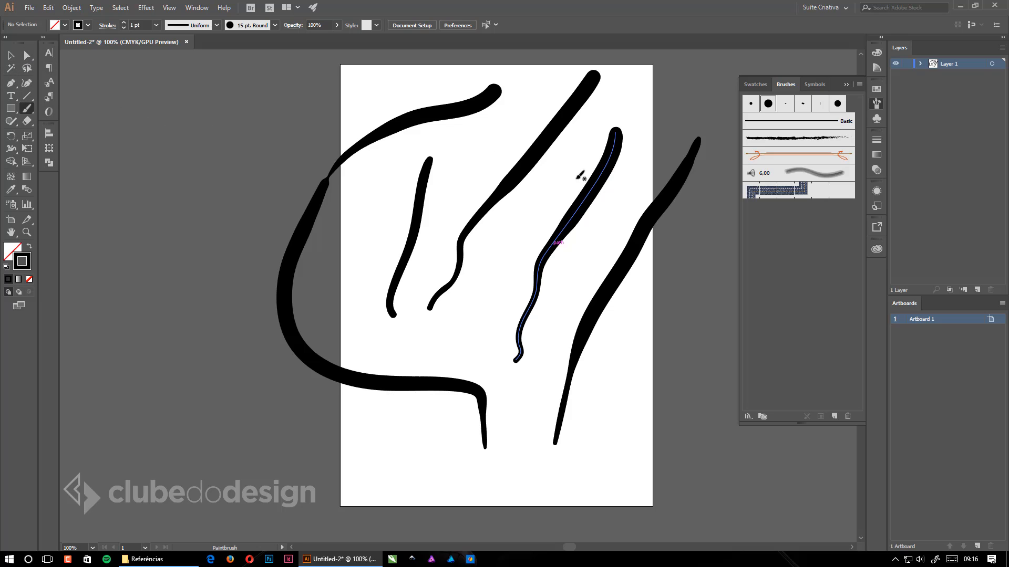
# Reshape the lower bend of the large C-shaped stroke by its anchor point and handle, and move the whole stroke partly off the artboard's left side.
pyautogui.click(27, 55)
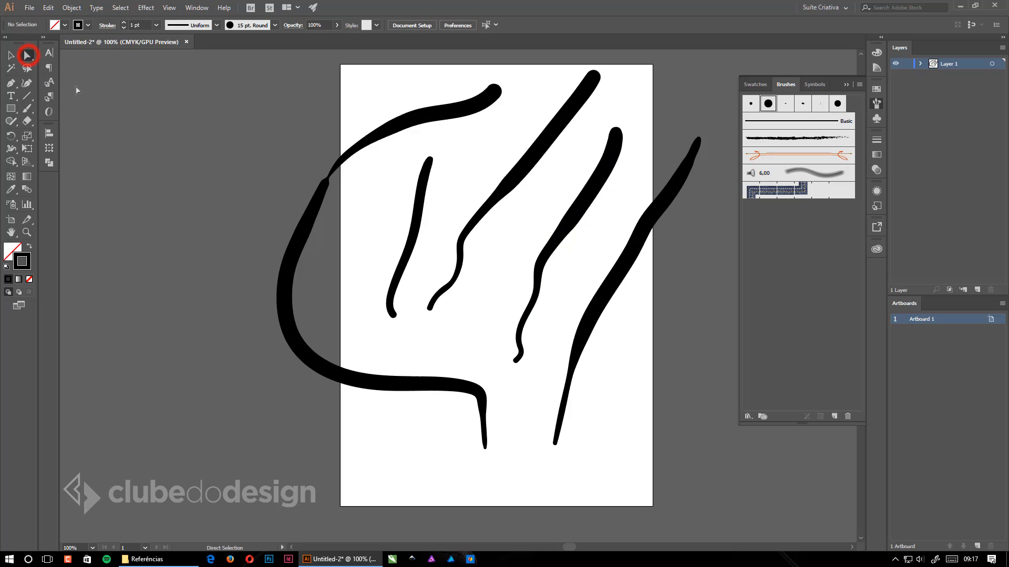
pyautogui.click(387, 131)
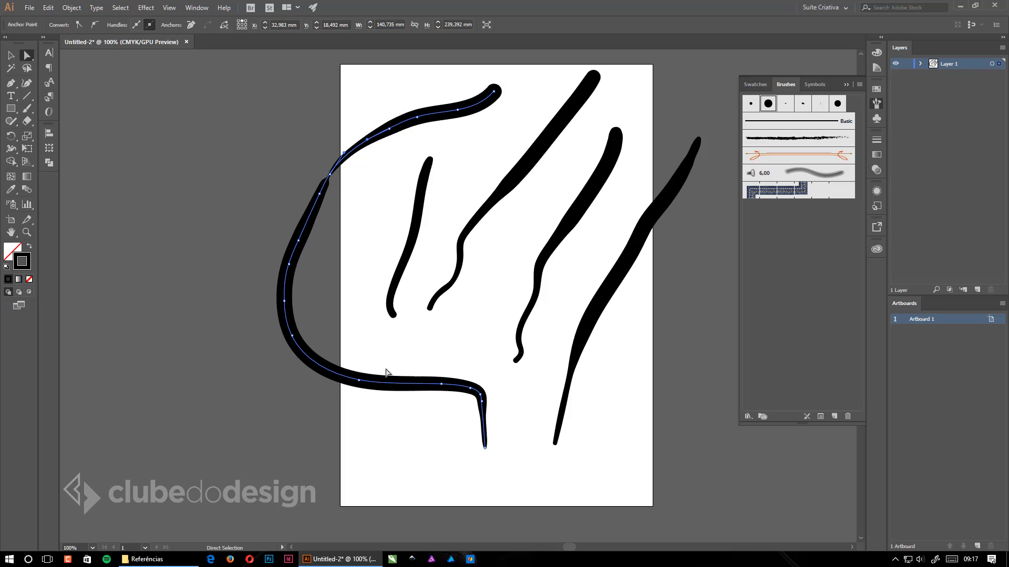
pyautogui.moveTo(361, 387)
pyautogui.mouseDown()
pyautogui.moveTo(370, 330)
pyautogui.moveTo(370, 370)
pyautogui.mouseUp()
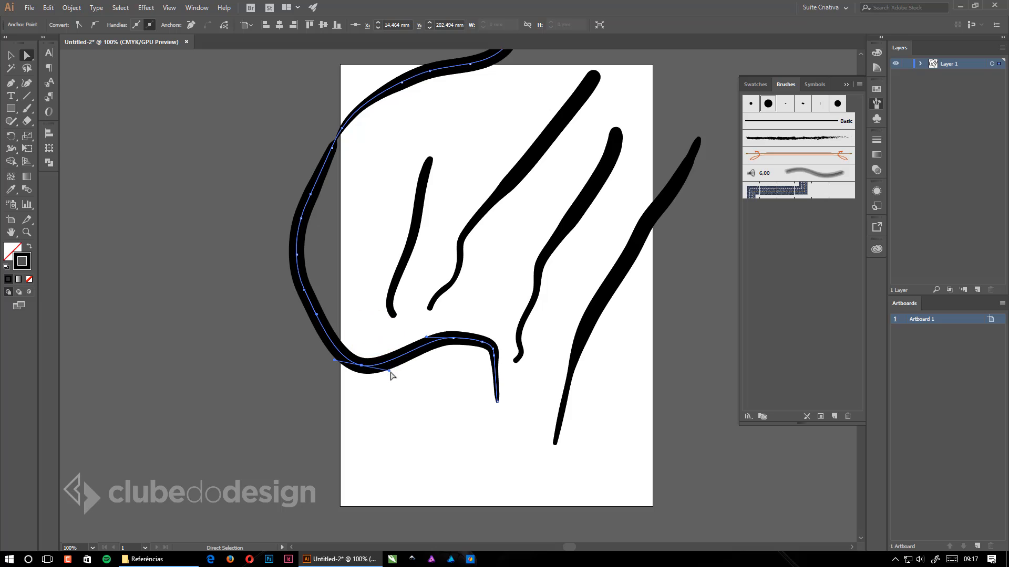
pyautogui.click(389, 370)
pyautogui.click(340, 381)
pyautogui.click(389, 369)
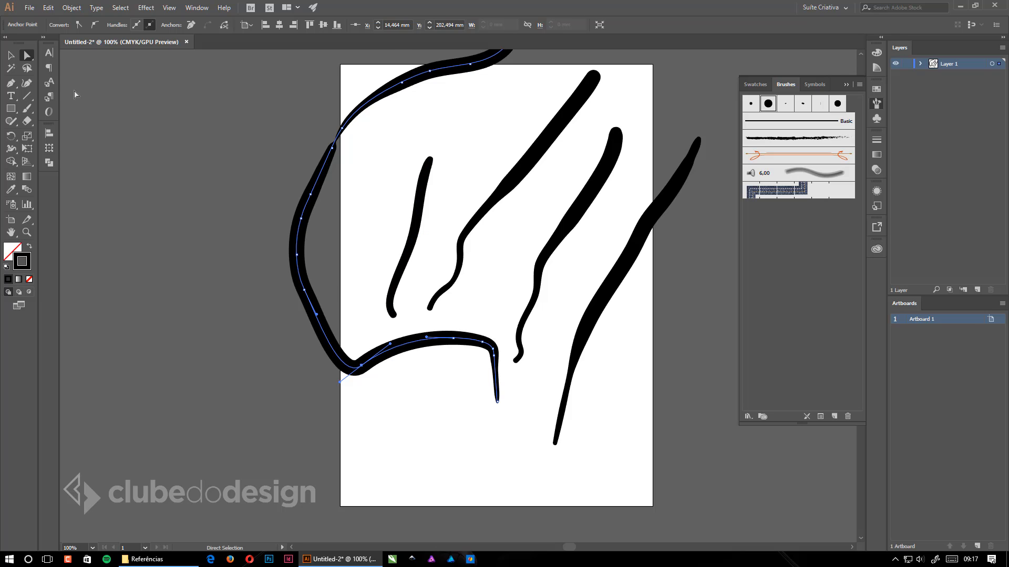
pyautogui.click(11, 56)
pyautogui.moveTo(404, 80); pyautogui.dragTo(343, 138)
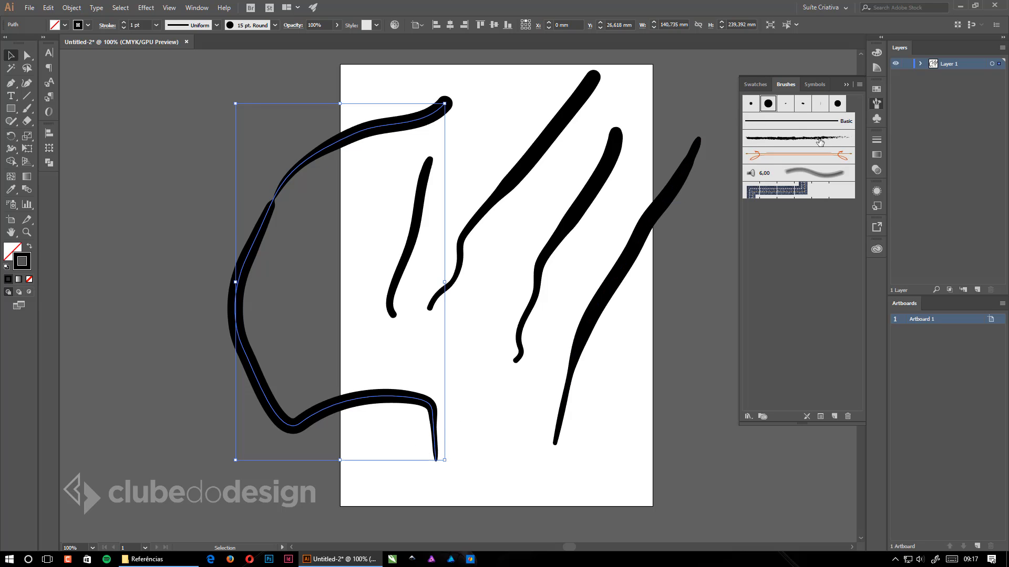
# Close the Brushes panel and reopen it.
pyautogui.click(876, 103)
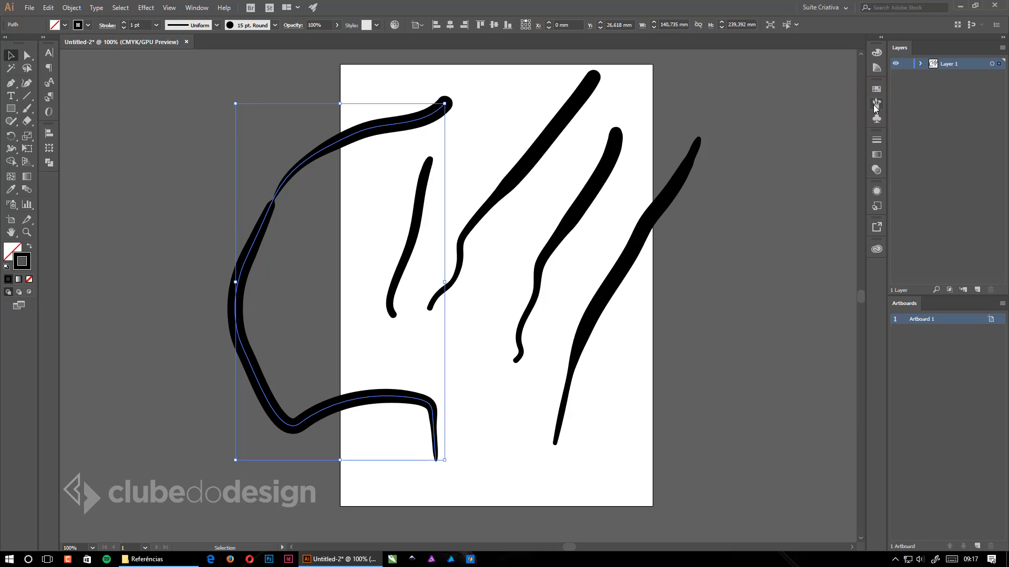
pyautogui.click(208, 9)
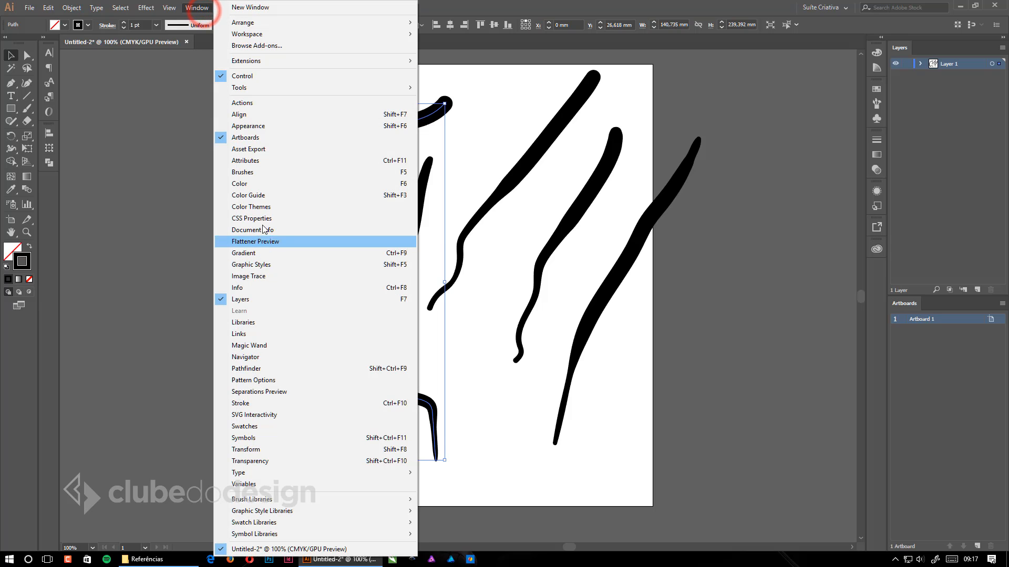
pyautogui.click(261, 171)
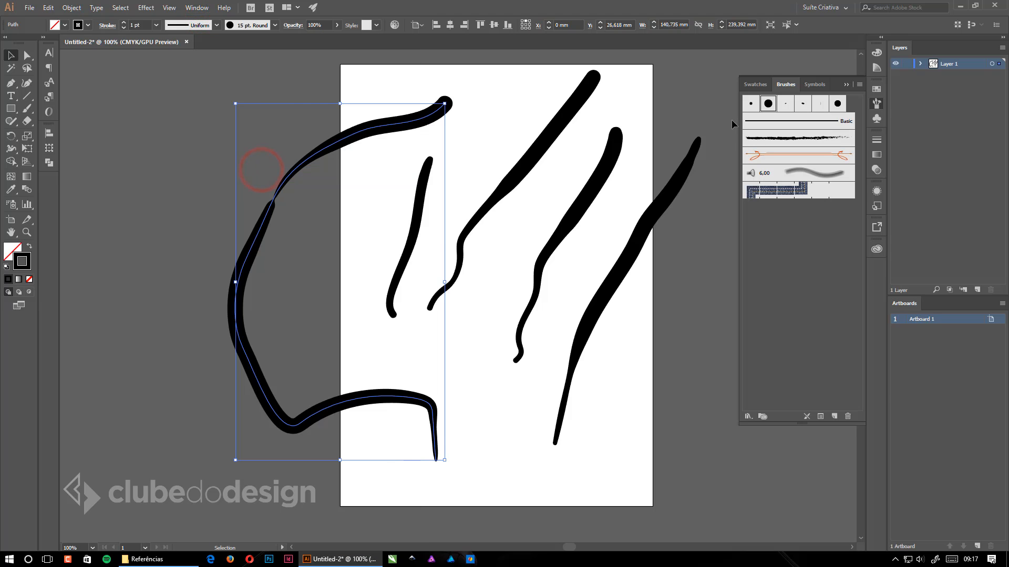
# Try the rough charcoal-style, Basic and 6.00 bristle brushes on the C-shaped path.
pyautogui.click(795, 143)
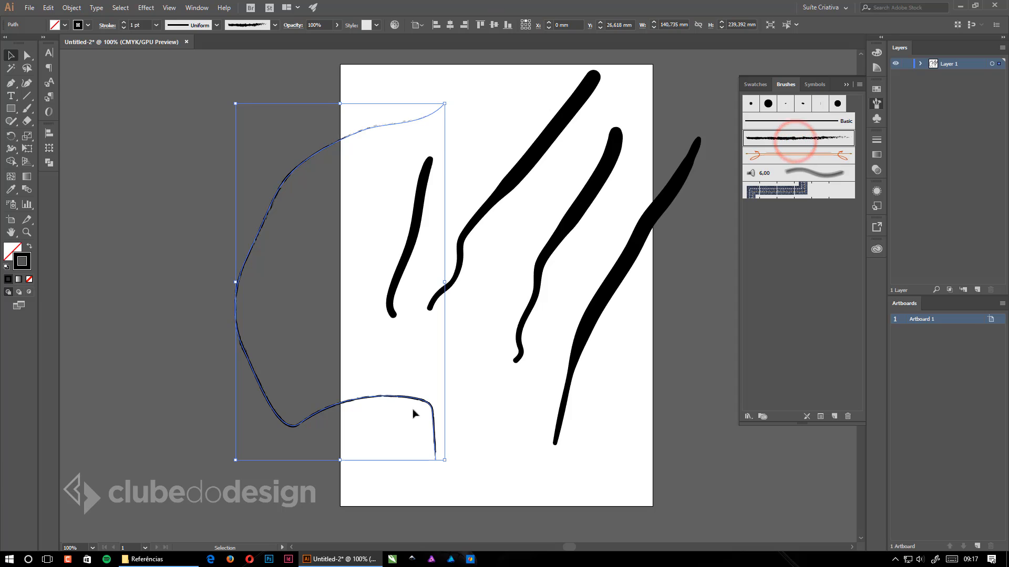
pyautogui.click(496, 415)
pyautogui.click(340, 139)
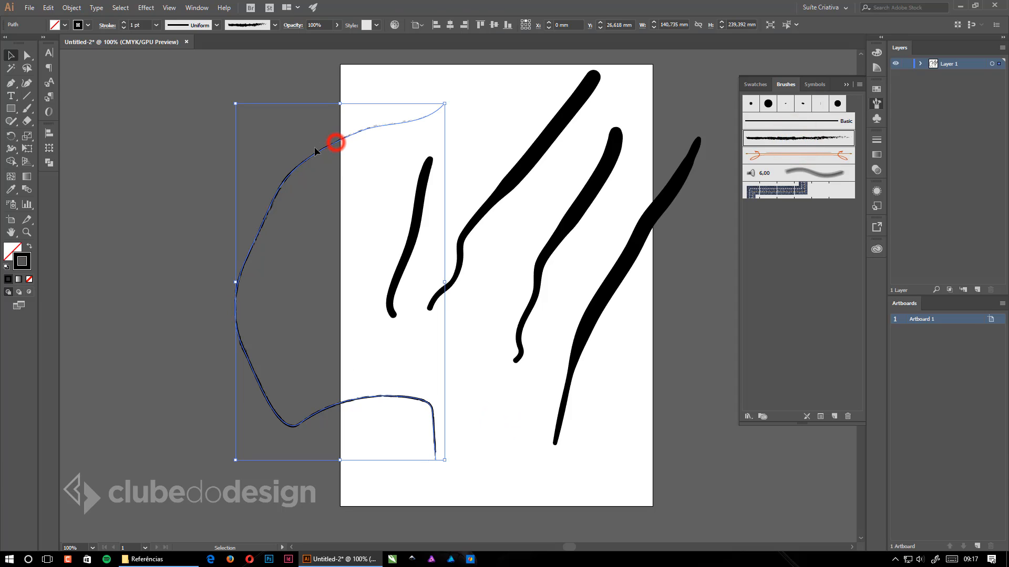
pyautogui.click(782, 127)
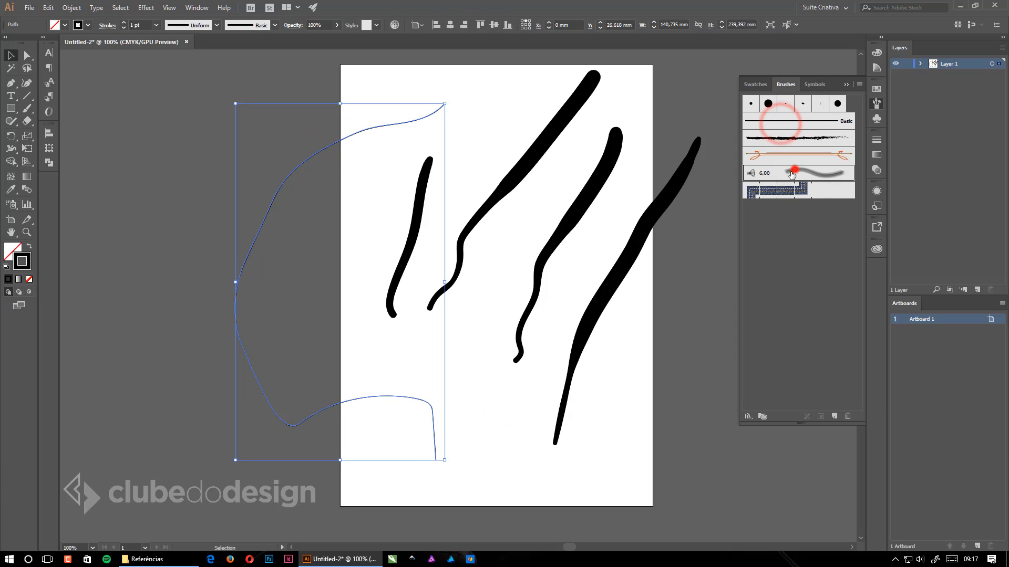
pyautogui.click(795, 171)
pyautogui.click(756, 138)
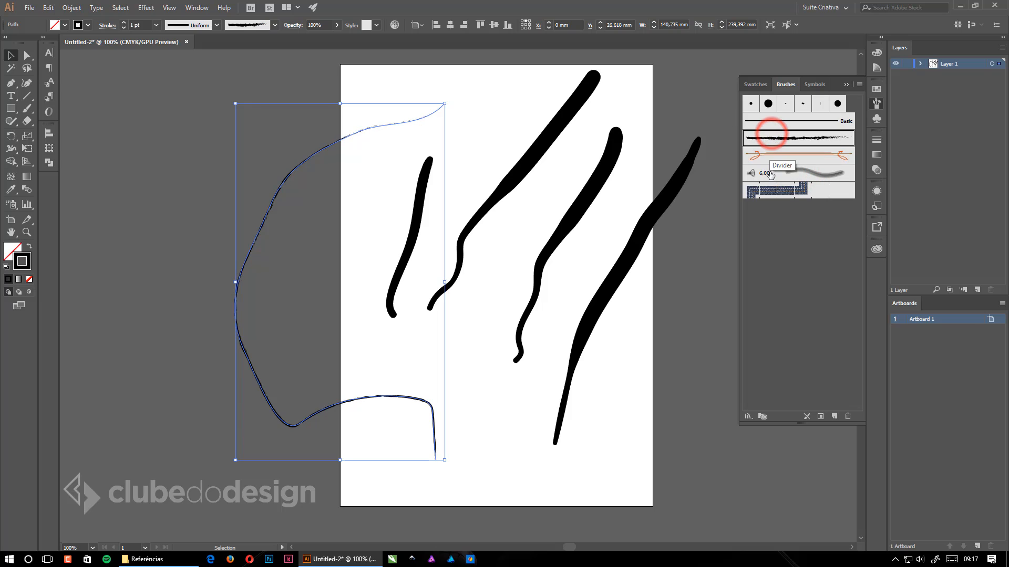
# Try the orange arrow, 6.00 bristle and denim pattern brushes on the C-shaped path, and finish by applying 5 pt. Oval.
pyautogui.click(799, 156)
pyautogui.click(787, 172)
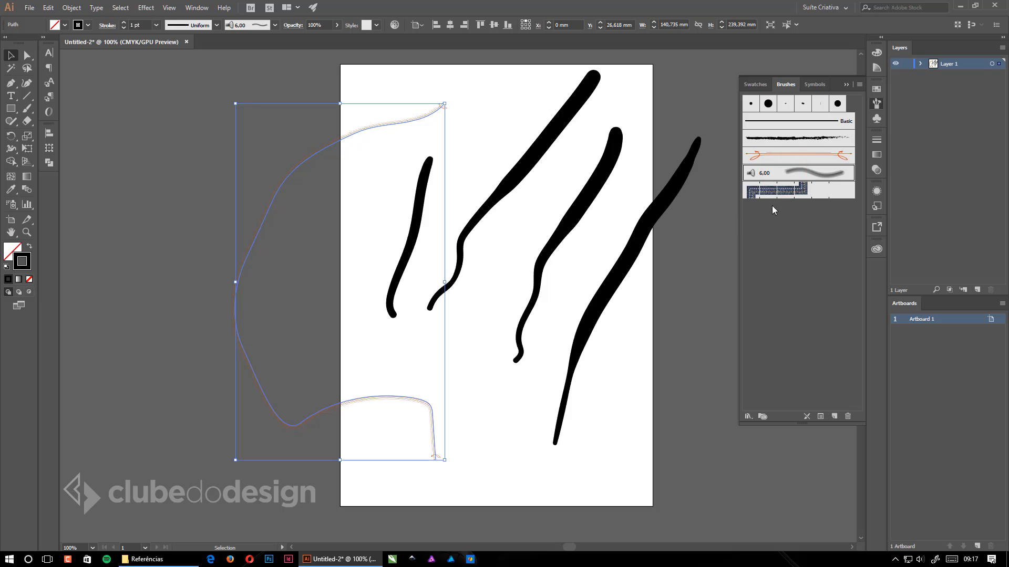
pyautogui.click(789, 190)
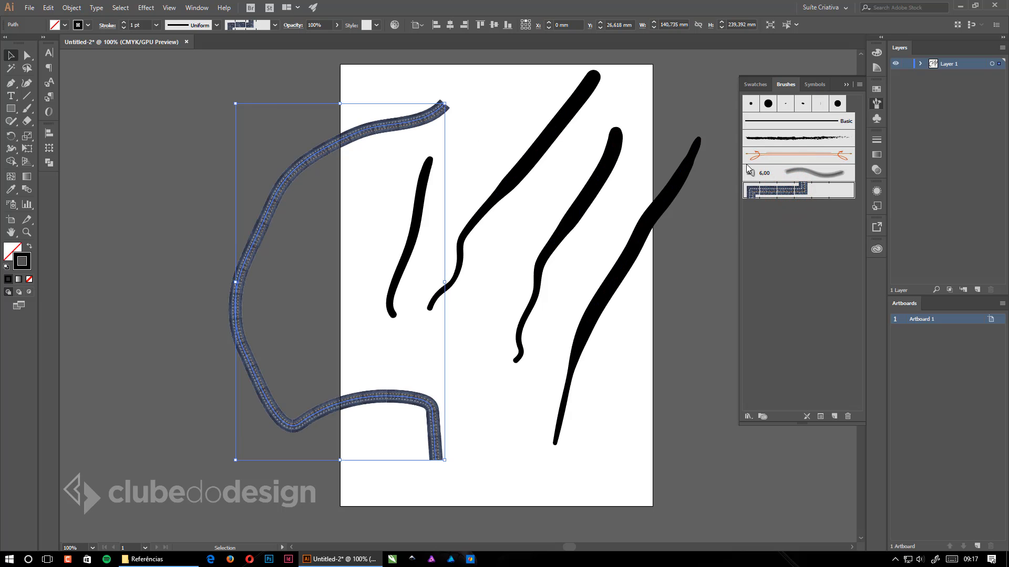
pyautogui.click(802, 104)
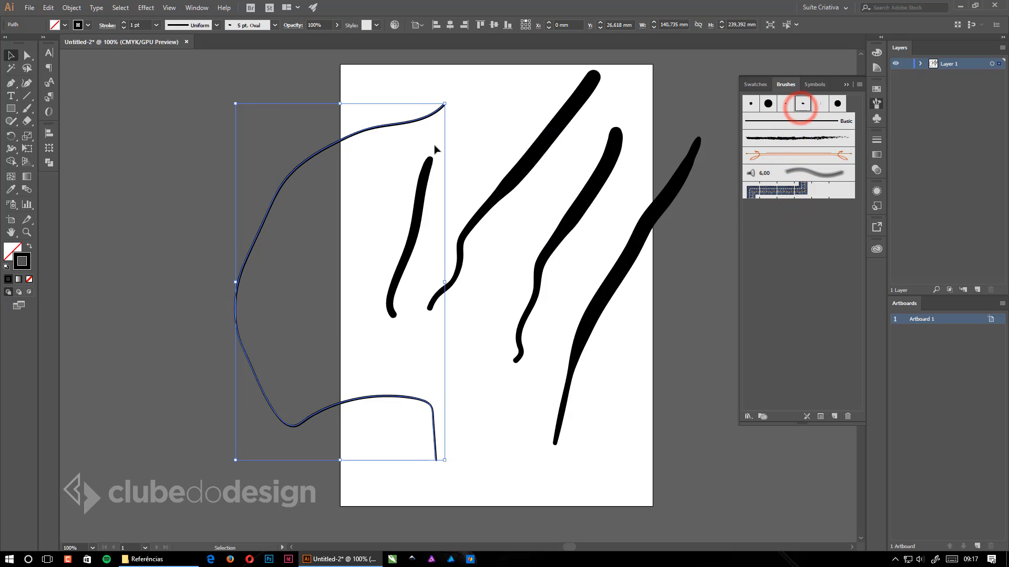
# Draw an open curved path with the Pen tool to the left of the C-shaped path and apply the 5 pt. Oval brush to it.
pyautogui.click(489, 349)
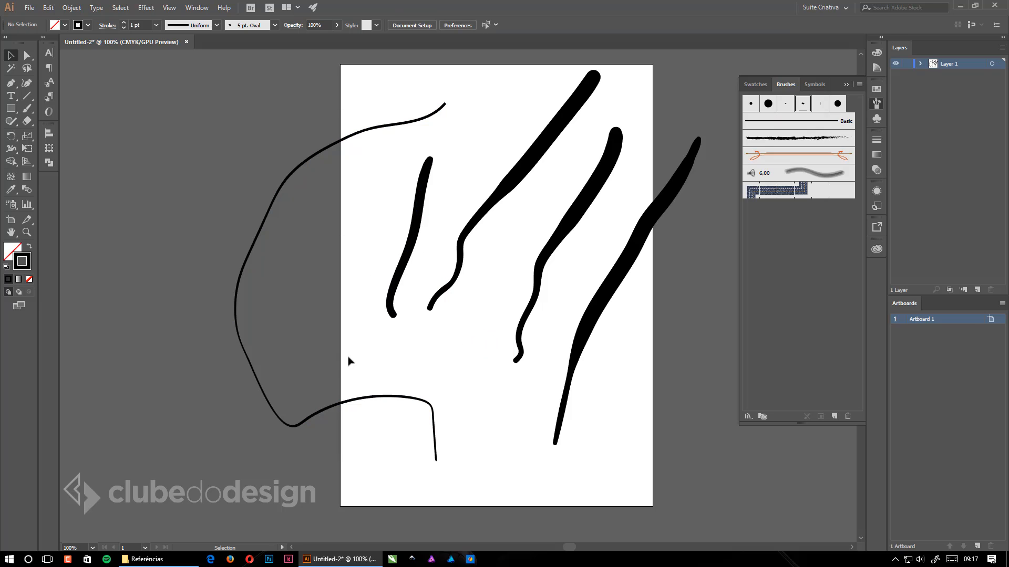
pyautogui.press('p')
pyautogui.click(160, 299)
pyautogui.moveTo(160, 150); pyautogui.dragTo(237, 101)
pyautogui.click(11, 55)
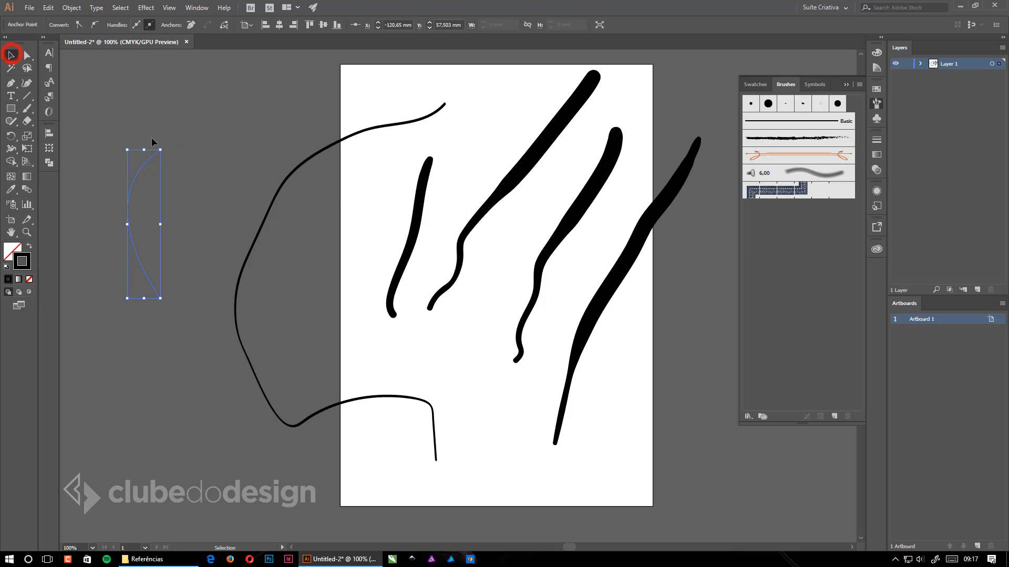
pyautogui.click(802, 104)
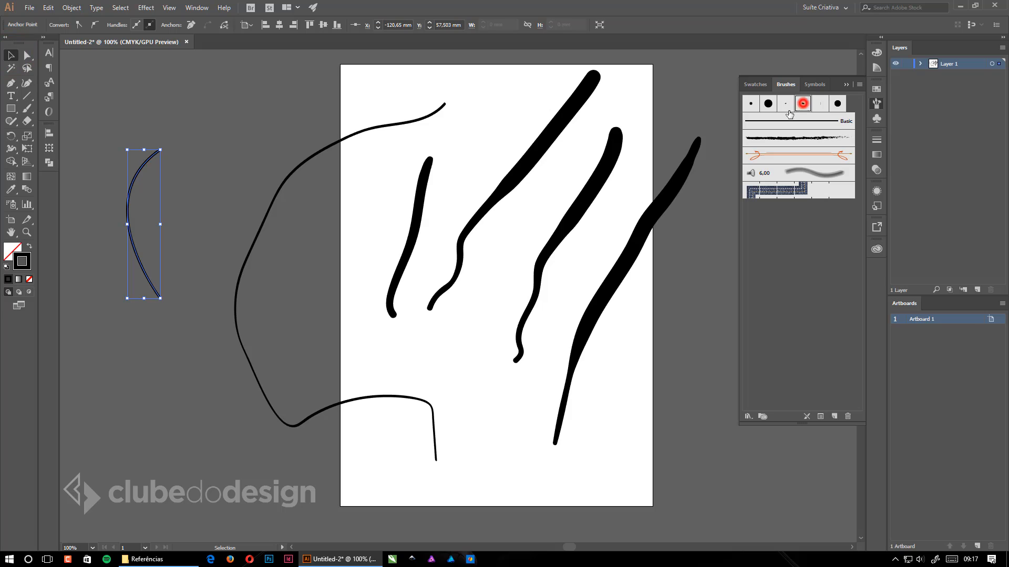
pyautogui.click(296, 127)
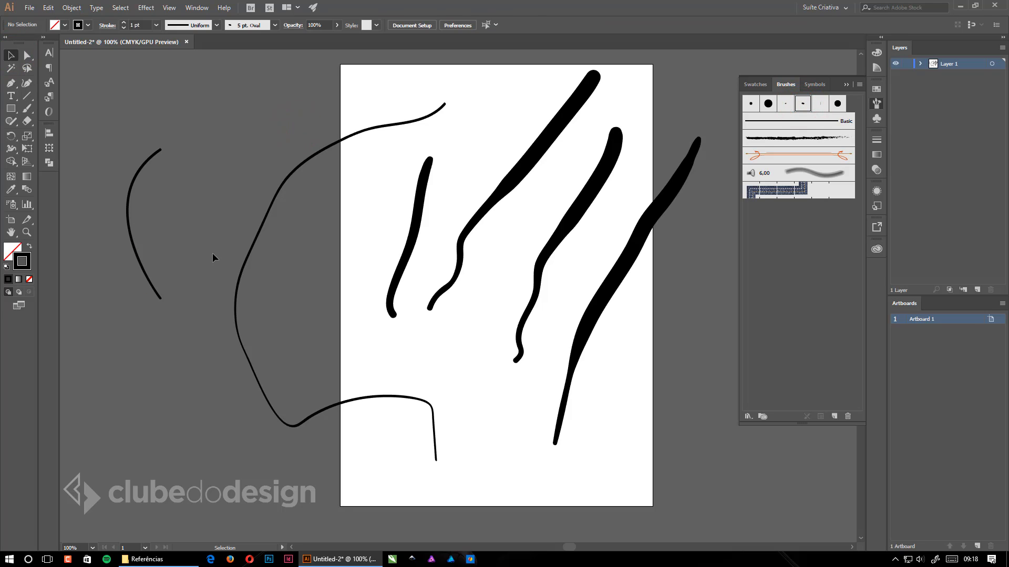
# Delete all the artwork and paint a wavy diagonal Paintbrush stroke with the 15 pt. Round brush on the empty artboard.
pyautogui.moveTo(146, 109); pyautogui.dragTo(650, 332)
pyautogui.press('Delete')
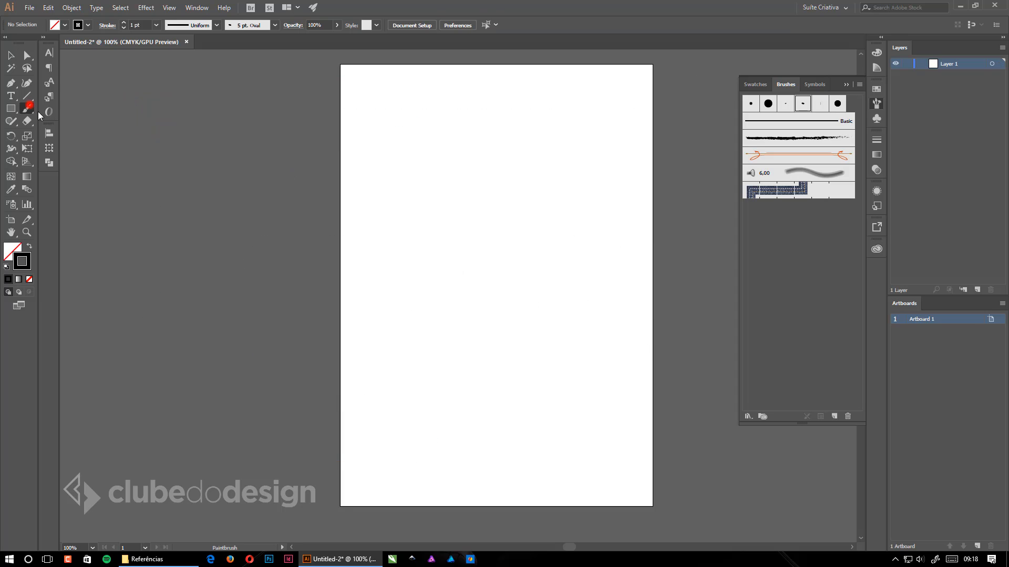
pyautogui.click(768, 104)
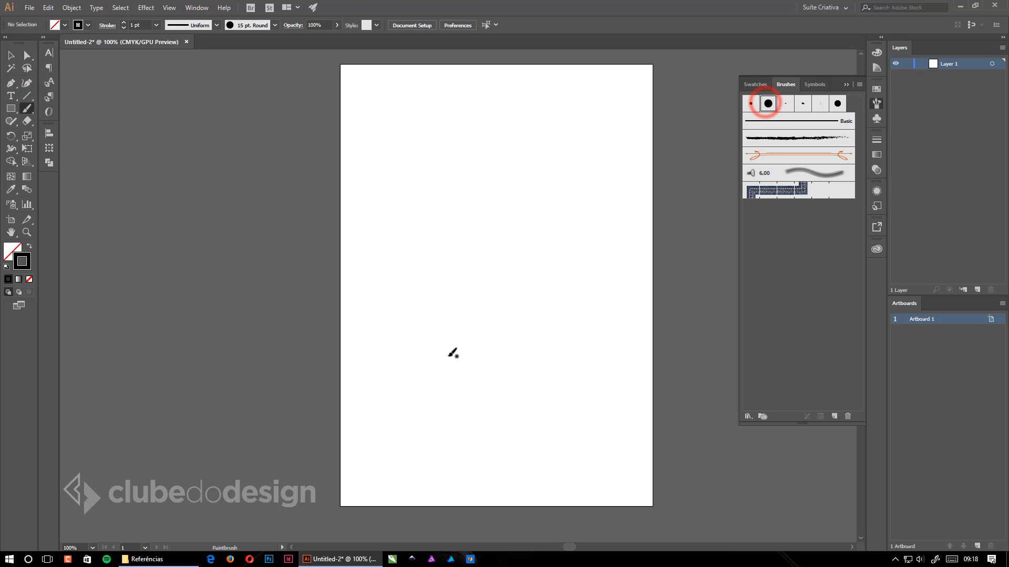
pyautogui.moveTo(446, 354); pyautogui.dragTo(595, 132)
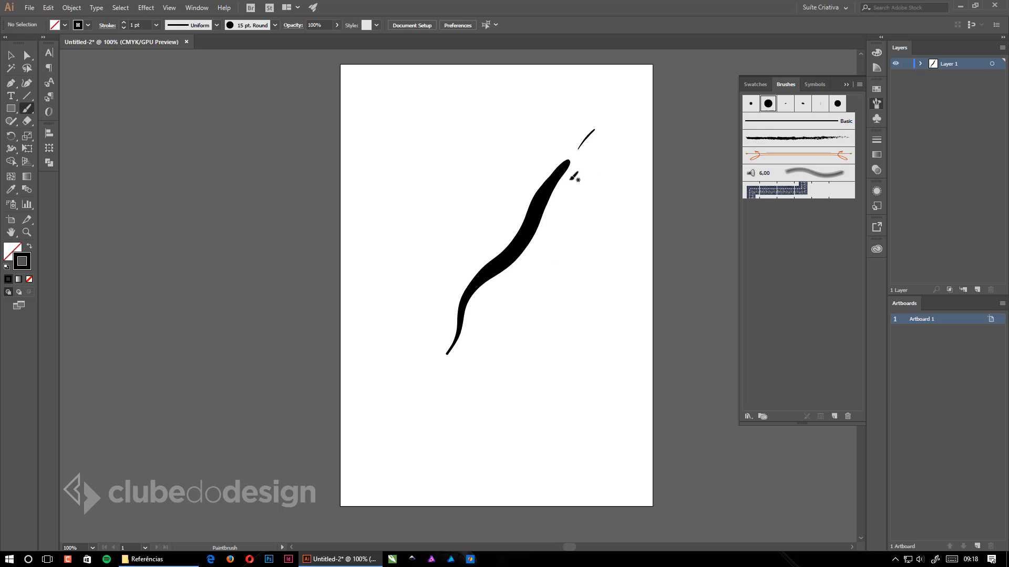
# Paint two diagonal strokes with the Blob Brush tool to the left of the Paintbrush stroke.
pyautogui.click(26, 108)
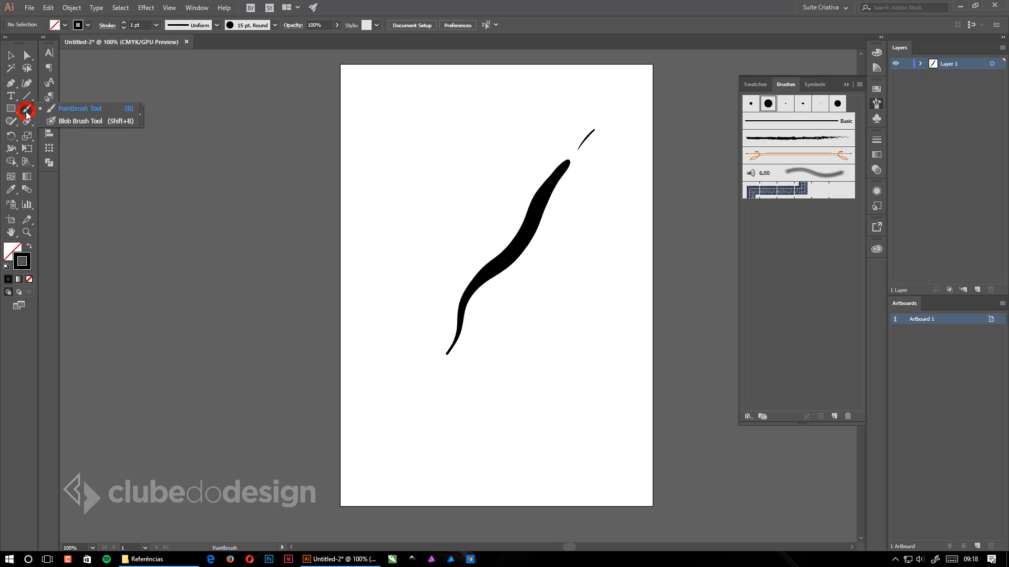
pyautogui.click(92, 122)
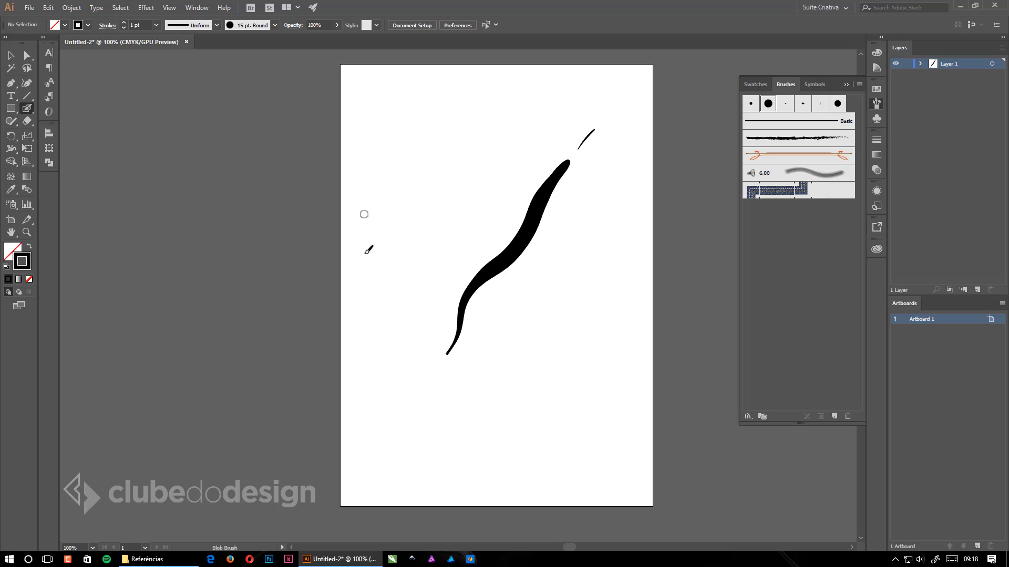
pyautogui.moveTo(371, 286)
pyautogui.mouseDown()
pyautogui.moveTo(380, 247)
pyautogui.moveTo(435, 156)
pyautogui.mouseUp()
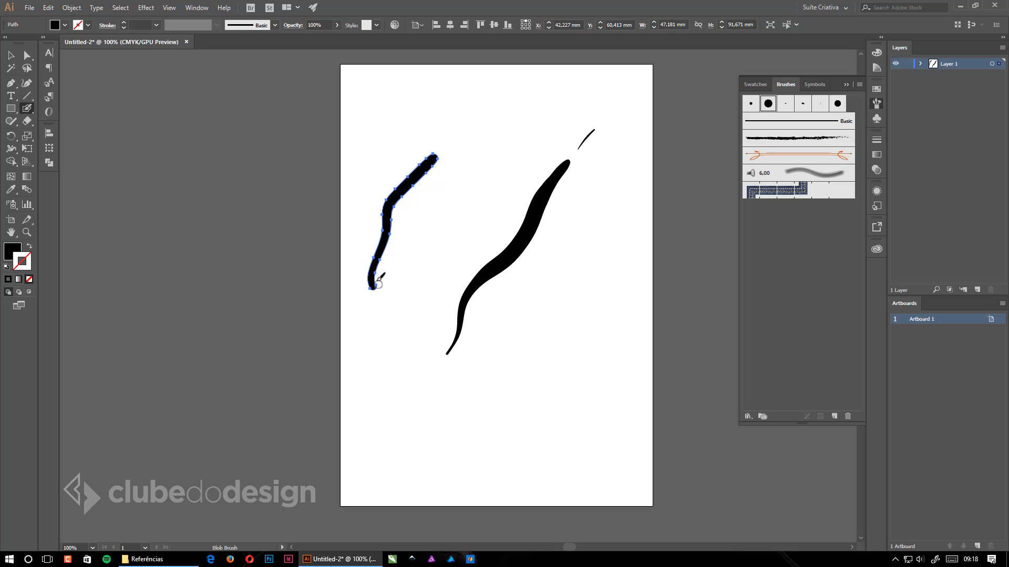
pyautogui.moveTo(402, 301)
pyautogui.mouseDown()
pyautogui.moveTo(463, 220)
pyautogui.moveTo(500, 115)
pyautogui.mouseUp()
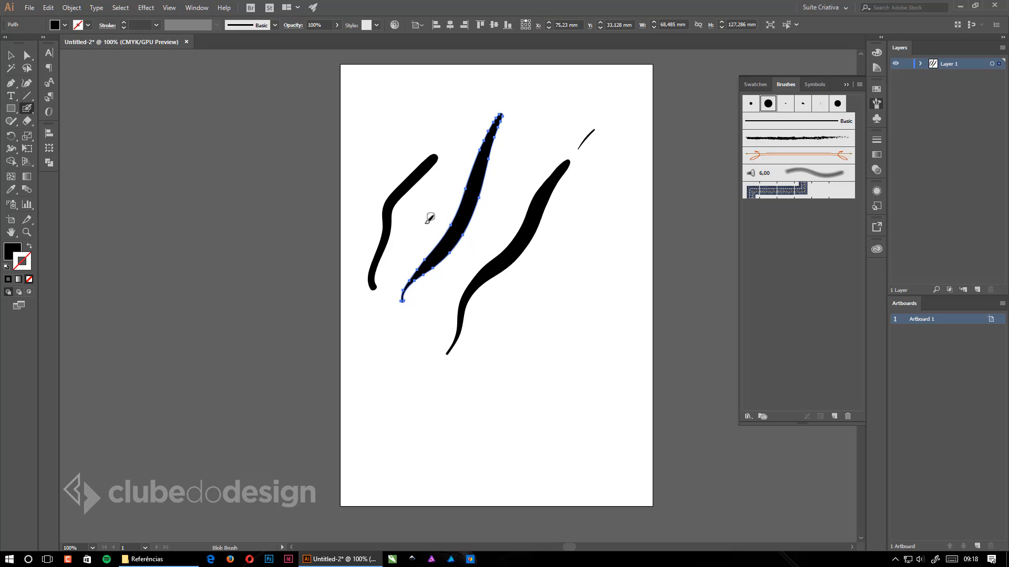
# Compare the Blob Brush outline's anchors with the Paintbrush stroke's centre path, and reshape the upper part of the Paintbrush stroke.
pyautogui.click(11, 54)
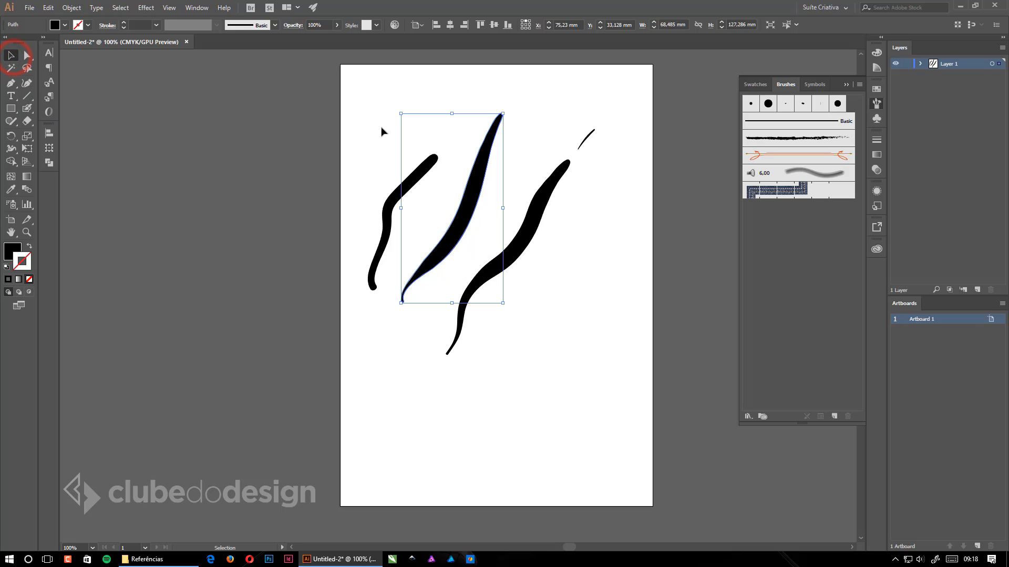
pyautogui.click(27, 55)
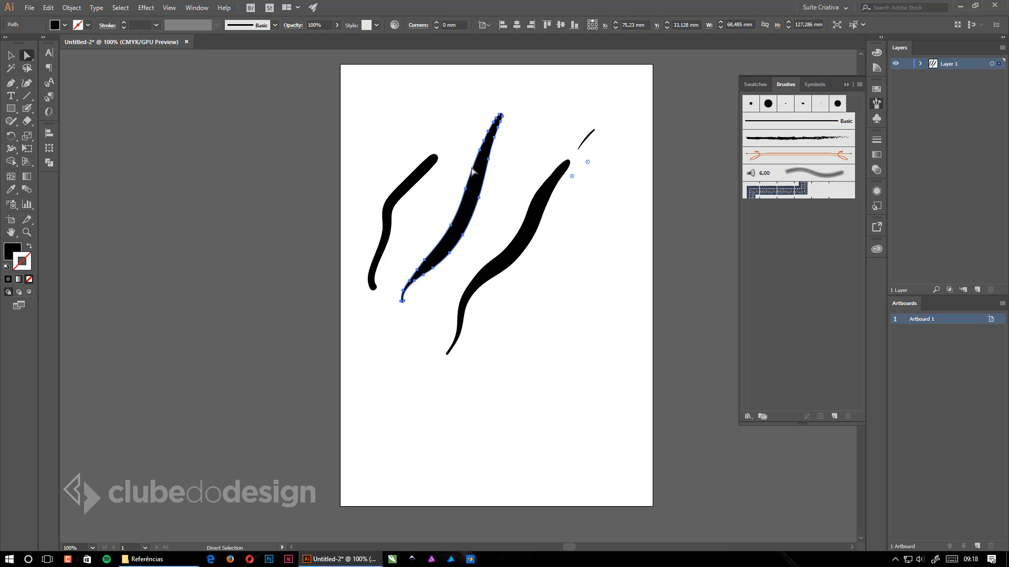
pyautogui.click(462, 124)
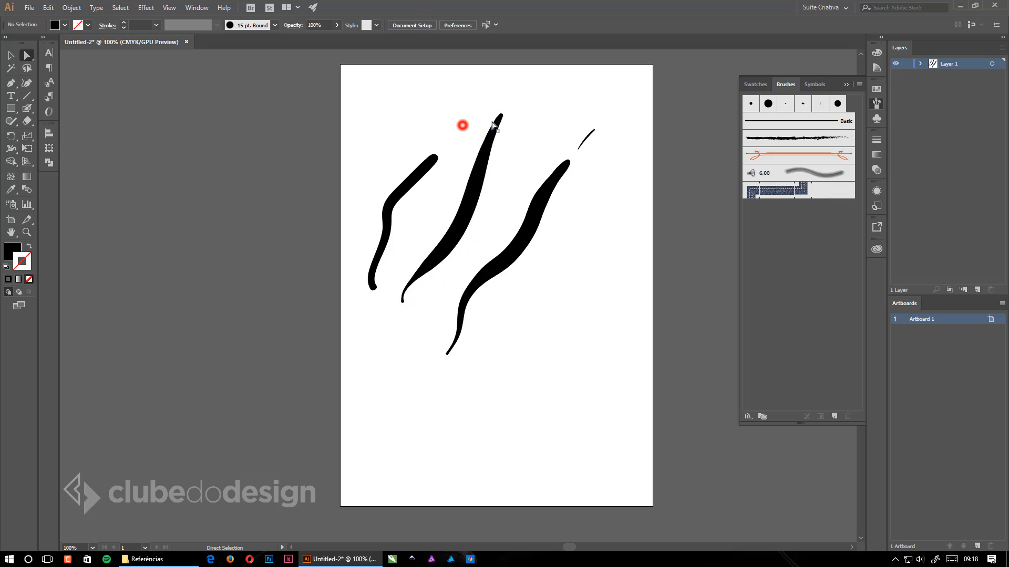
pyautogui.click(539, 206)
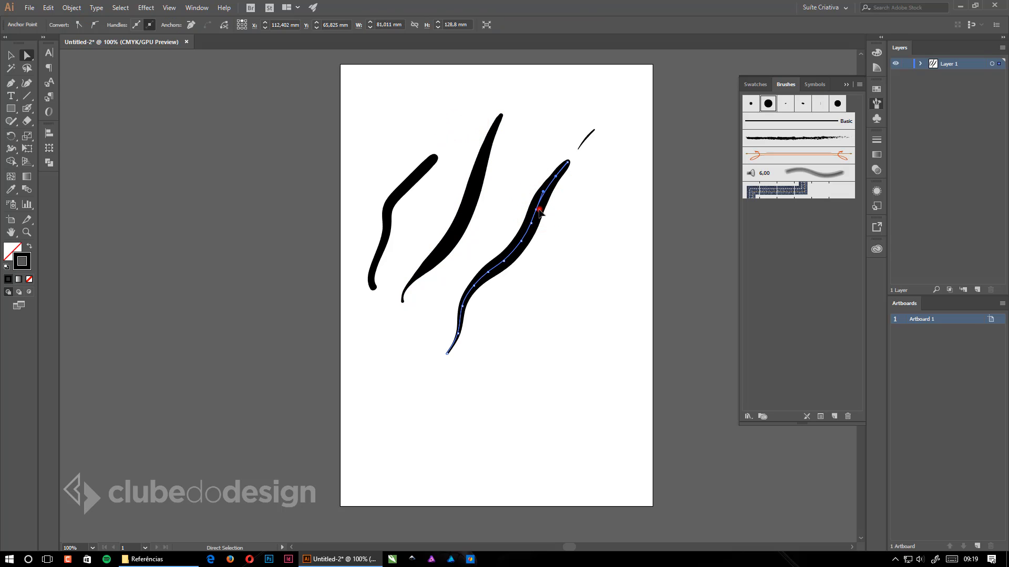
pyautogui.click(535, 211)
pyautogui.moveTo(537, 213); pyautogui.dragTo(552, 207)
# Try the rough charcoal-style and 5 pt. Oval brushes on the reshaped Paintbrush stroke, and return it to 15 pt. Round.
pyautogui.click(786, 122)
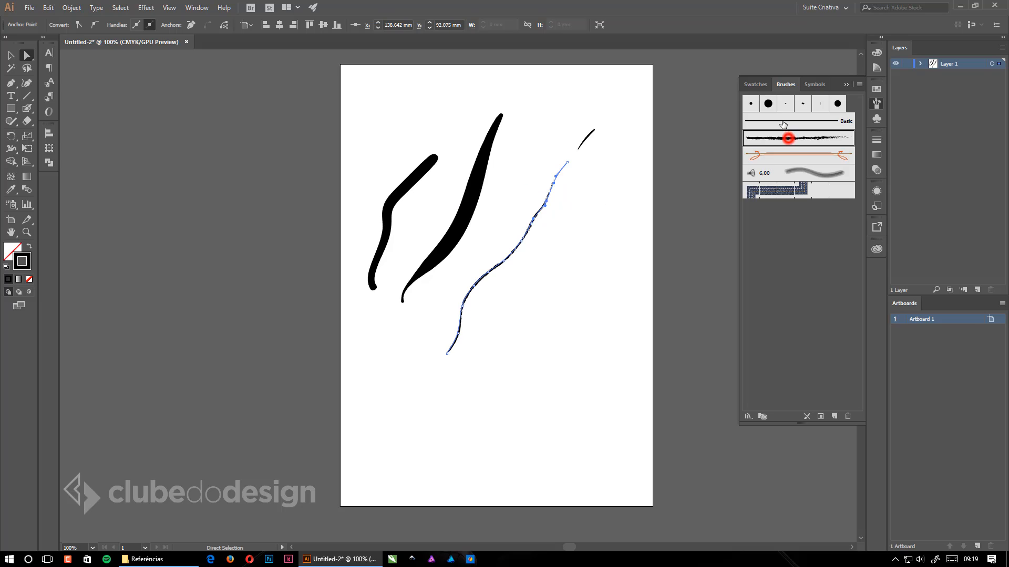
pyautogui.click(799, 104)
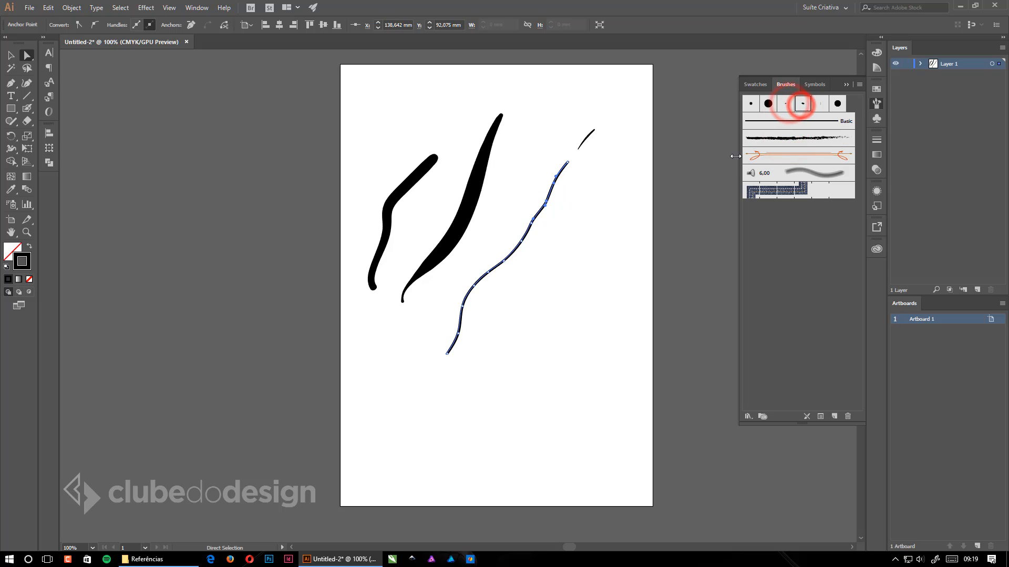
pyautogui.click(768, 104)
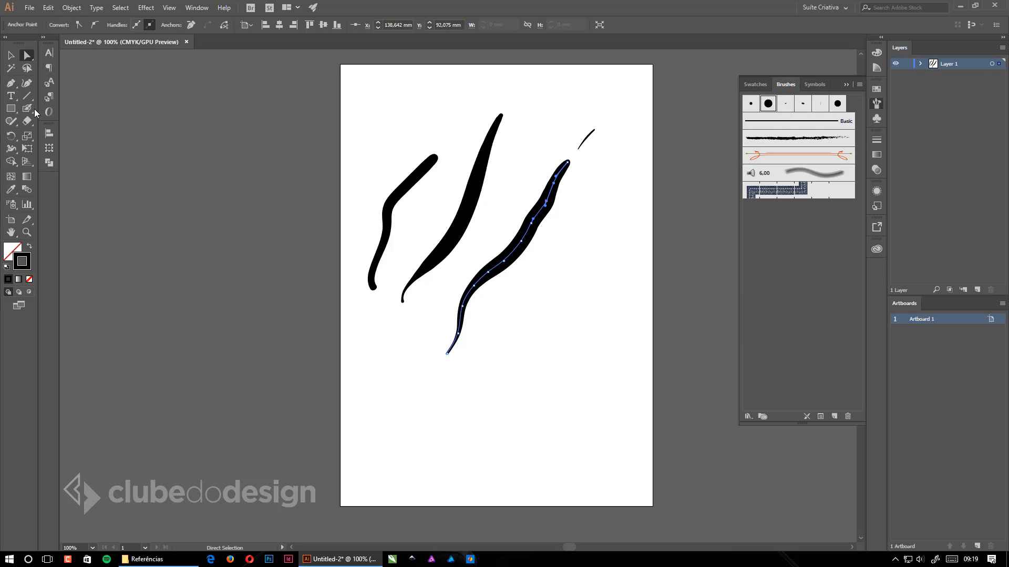
# Delete the three large strokes and the small leftover dash to clear the artboard.
pyautogui.moveTo(34, 109); pyautogui.dragTo(64, 110)
pyautogui.click(12, 54)
pyautogui.moveTo(353, 159)
pyautogui.mouseDown()
pyautogui.moveTo(608, 289)
pyautogui.moveTo(631, 315)
pyautogui.mouseUp()
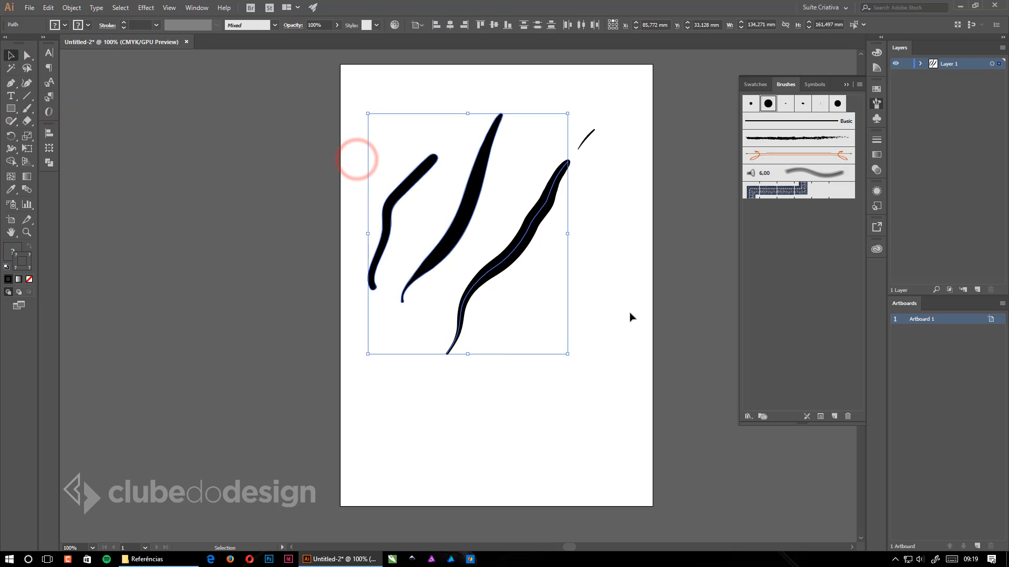
pyautogui.press('Delete')
pyautogui.moveTo(620, 172); pyautogui.dragTo(563, 92)
pyautogui.press('Delete')
pyautogui.click(522, 191)
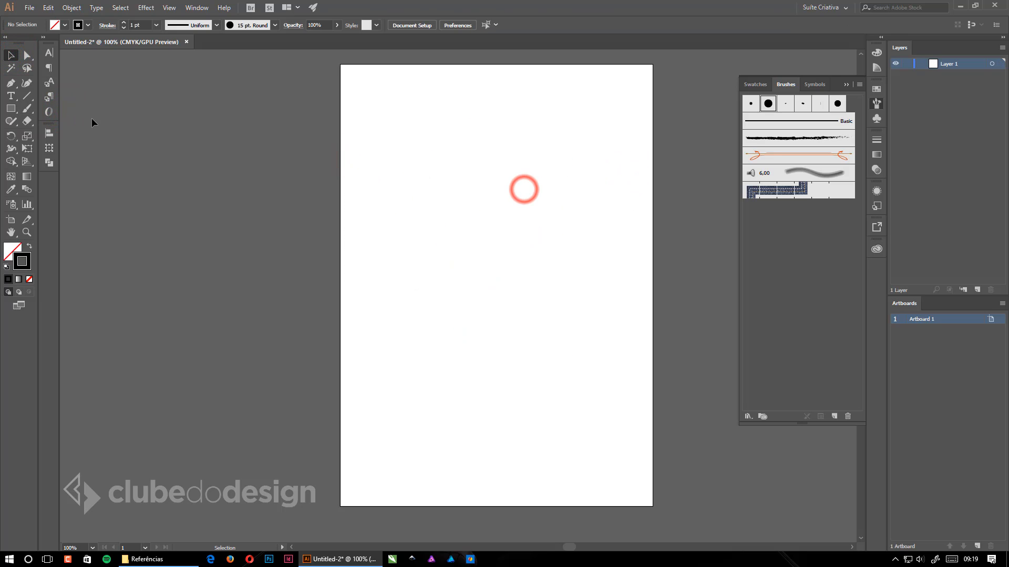
# Paint an S-shaped Paintbrush stroke about 36 × 134 mm with the 15 pt. Round brush and select it to show its anchor points.
pyautogui.click(27, 109)
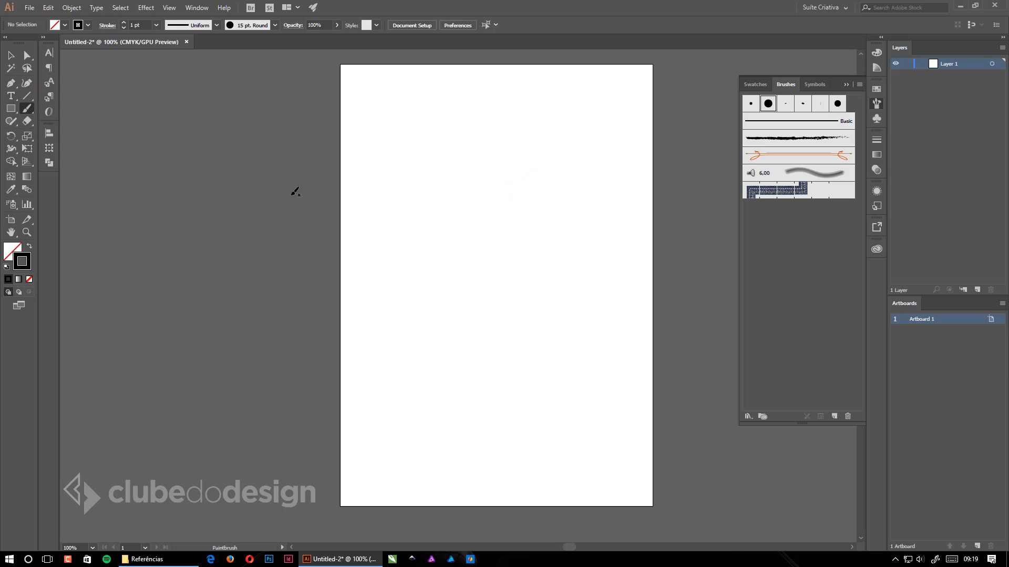
pyautogui.moveTo(451, 349); pyautogui.dragTo(506, 150)
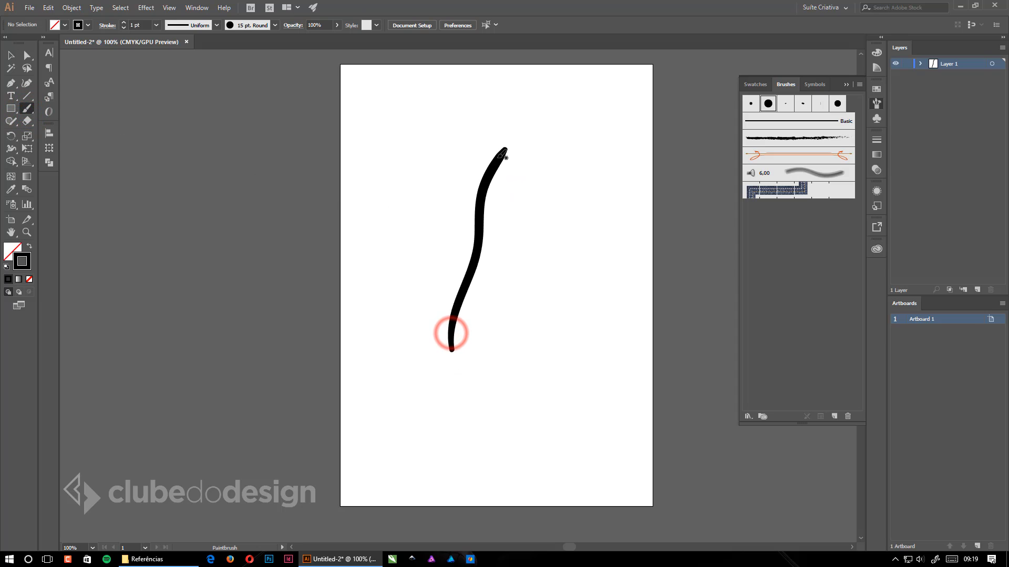
pyautogui.click(11, 55)
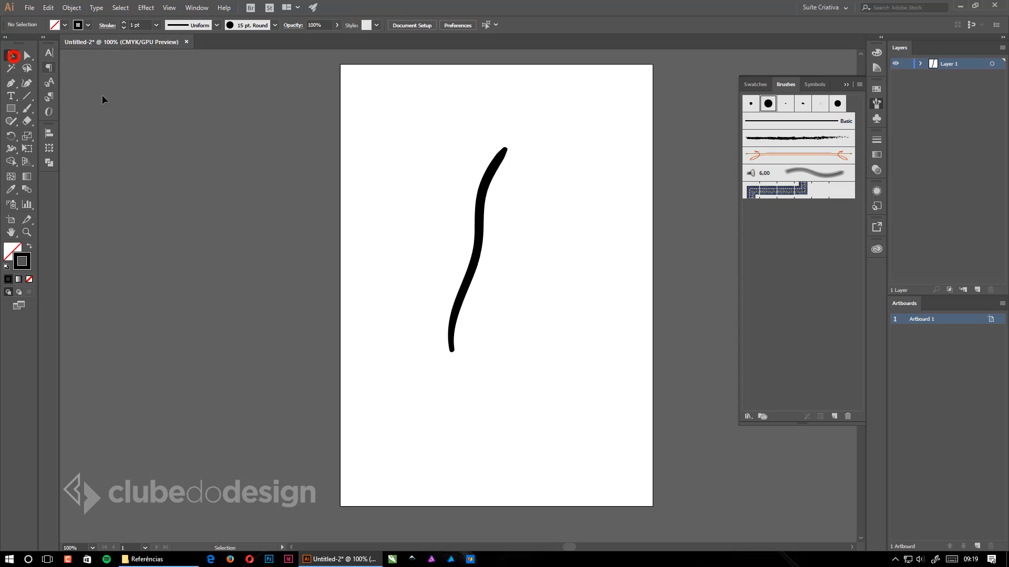
pyautogui.click(475, 228)
pyautogui.click(28, 54)
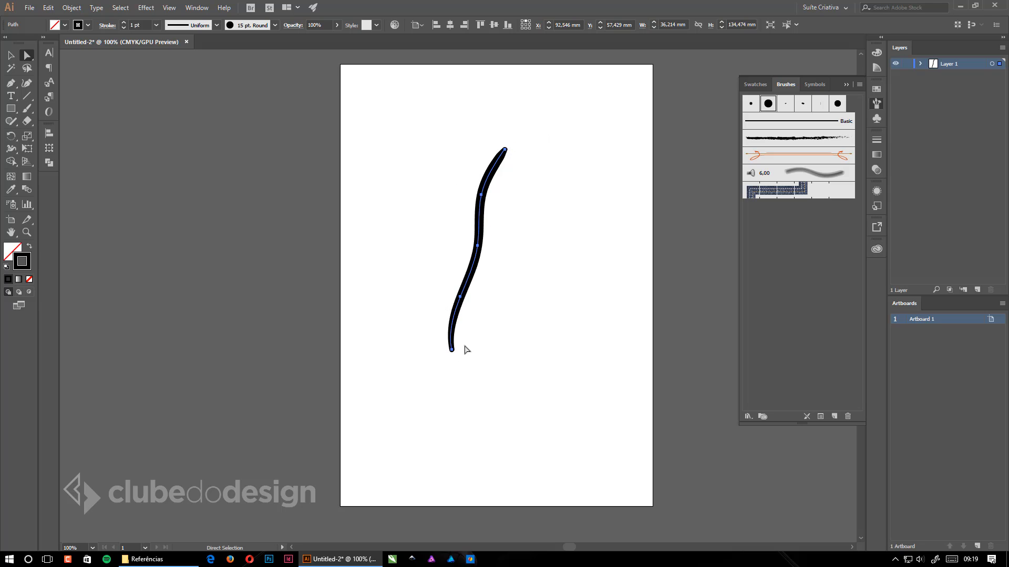
# Try the charcoal-style, Basic, orange arrow and 6.00 bristle brushes on the S-shaped stroke, and return it to 15 pt. Round.
pyautogui.click(799, 141)
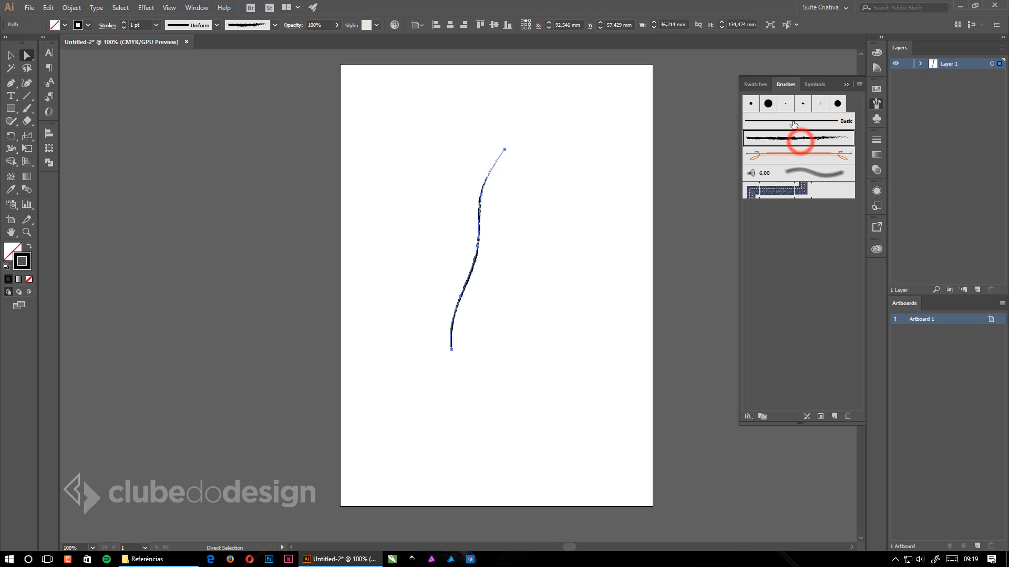
pyautogui.click(793, 122)
pyautogui.click(788, 161)
pyautogui.click(787, 176)
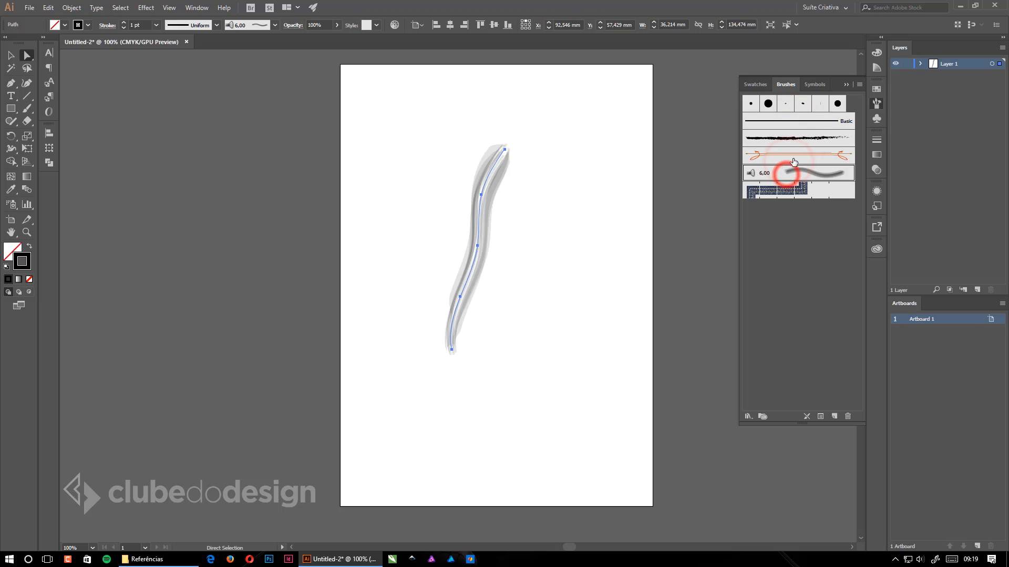
pyautogui.click(791, 158)
pyautogui.click(804, 138)
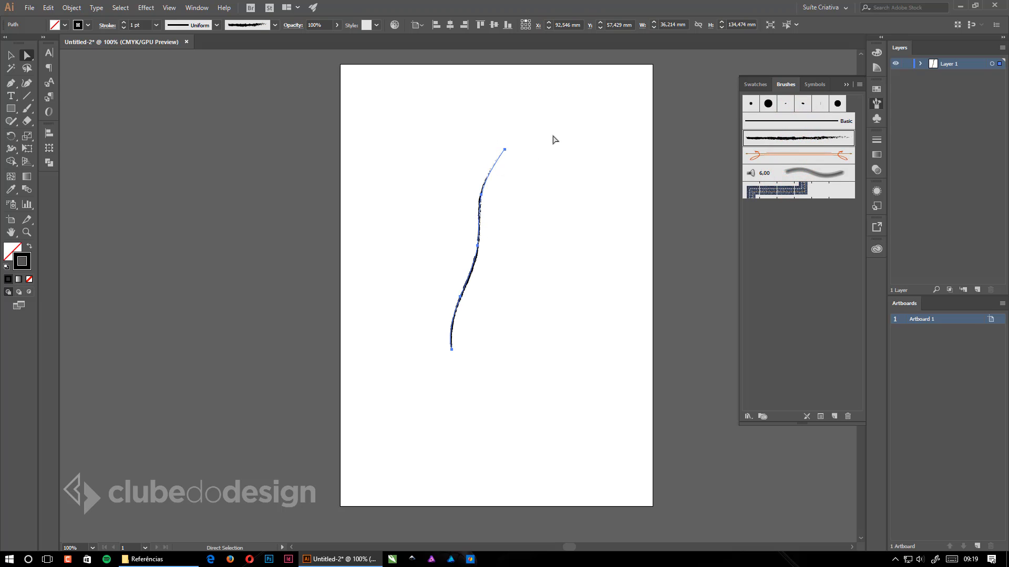
pyautogui.click(776, 126)
pyautogui.click(768, 103)
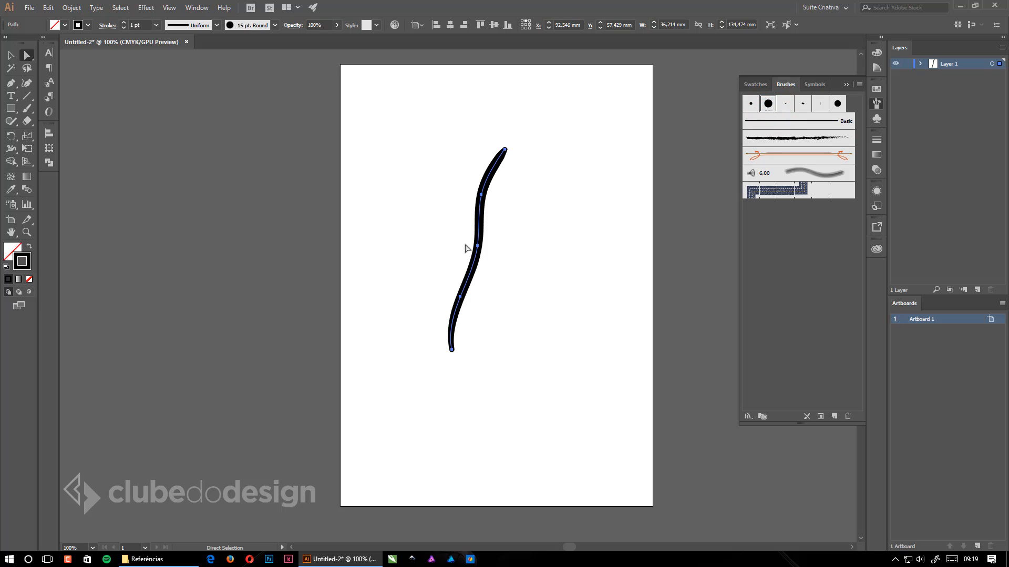
# Open and enlarge the Appearance panel, and examine the S-shaped stroke's detailed stroke settings.
pyautogui.click(877, 190)
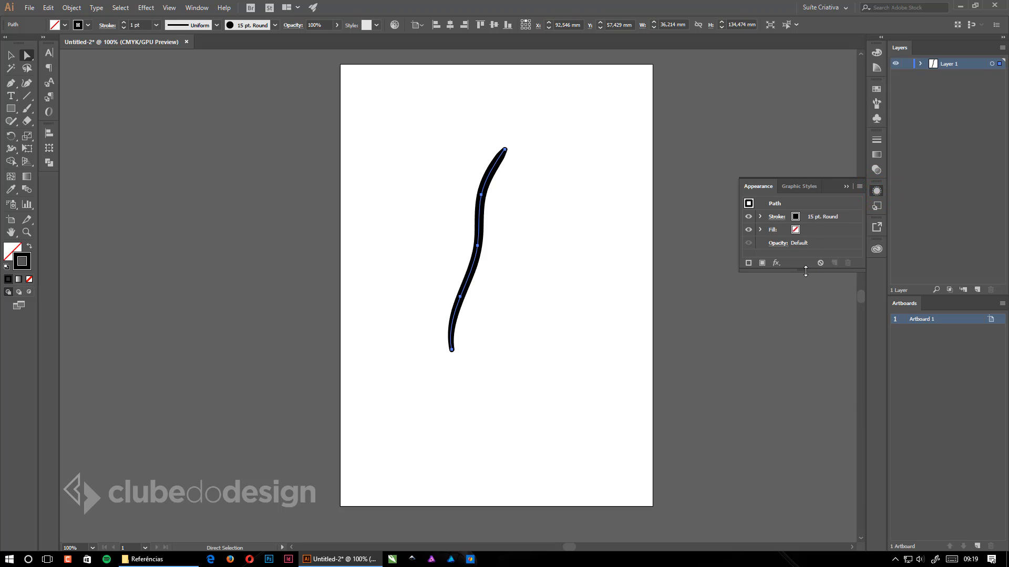
pyautogui.moveTo(806, 271); pyautogui.dragTo(803, 336)
pyautogui.click(760, 216)
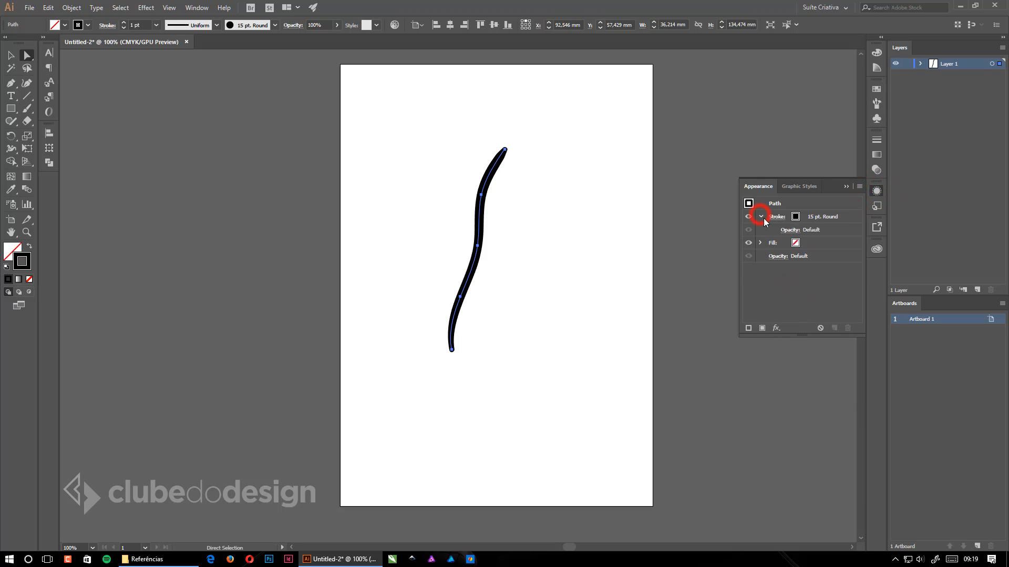
pyautogui.click(776, 220)
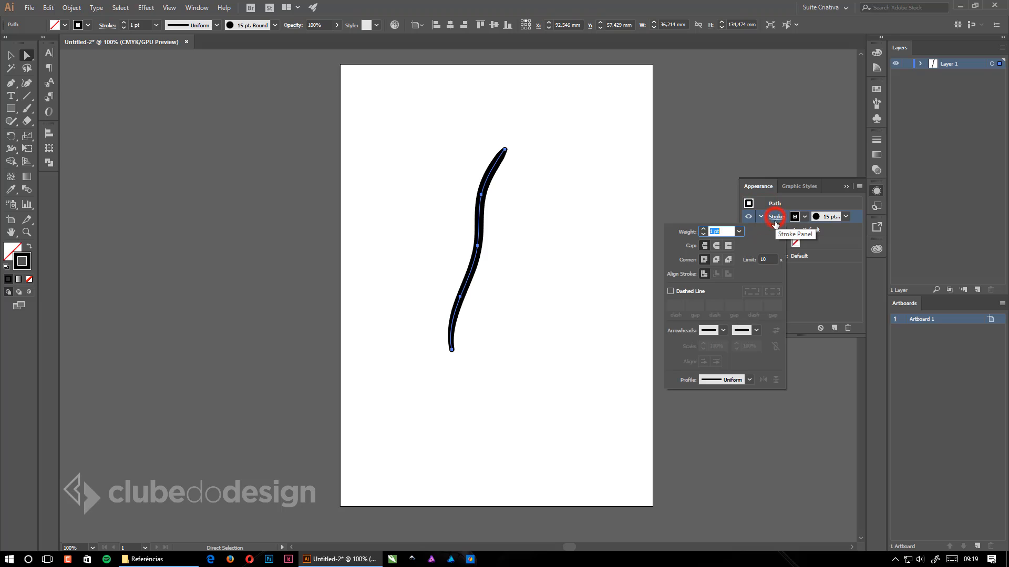
# Try the 5 pt. Round brush through the stroke's appearance attributes, return to 15 pt. Round and close the Appearance panel.
pyautogui.click(847, 217)
pyautogui.click(752, 239)
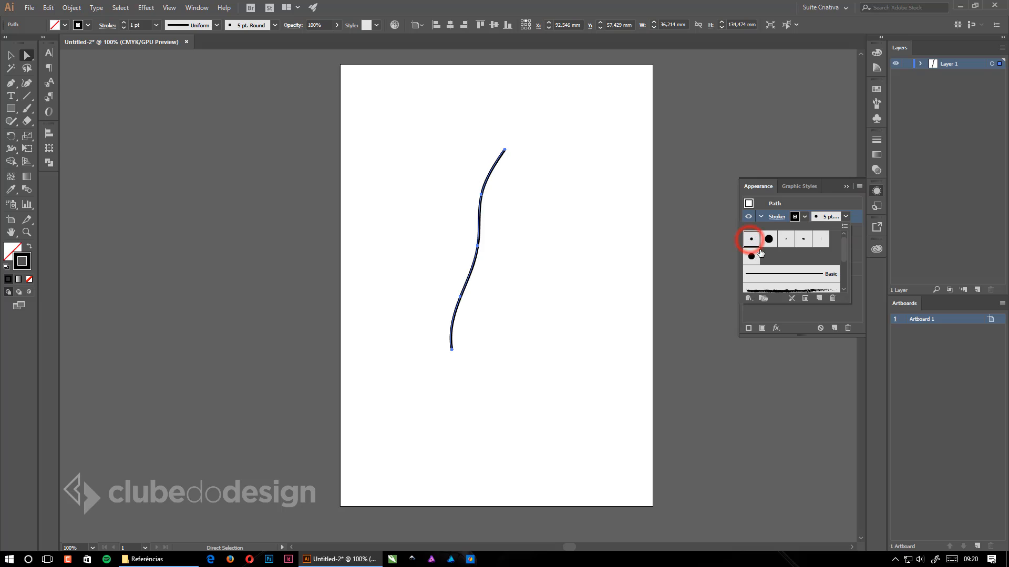
pyautogui.click(768, 240)
pyautogui.click(573, 142)
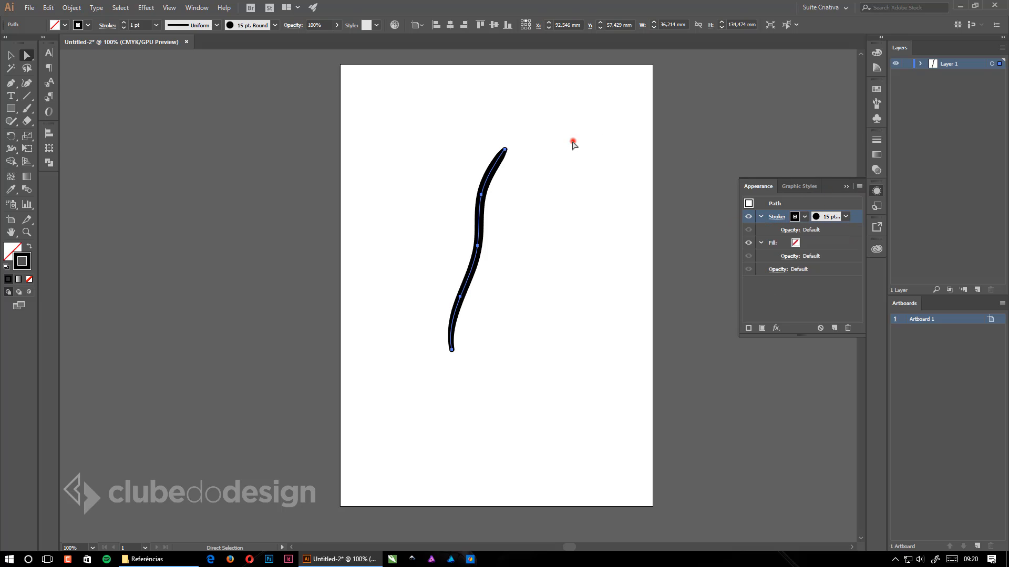
pyautogui.click(845, 186)
# Bend the upper section of the S-shaped stroke sharply by its second anchor from the top.
pyautogui.moveTo(438, 142); pyautogui.dragTo(504, 357)
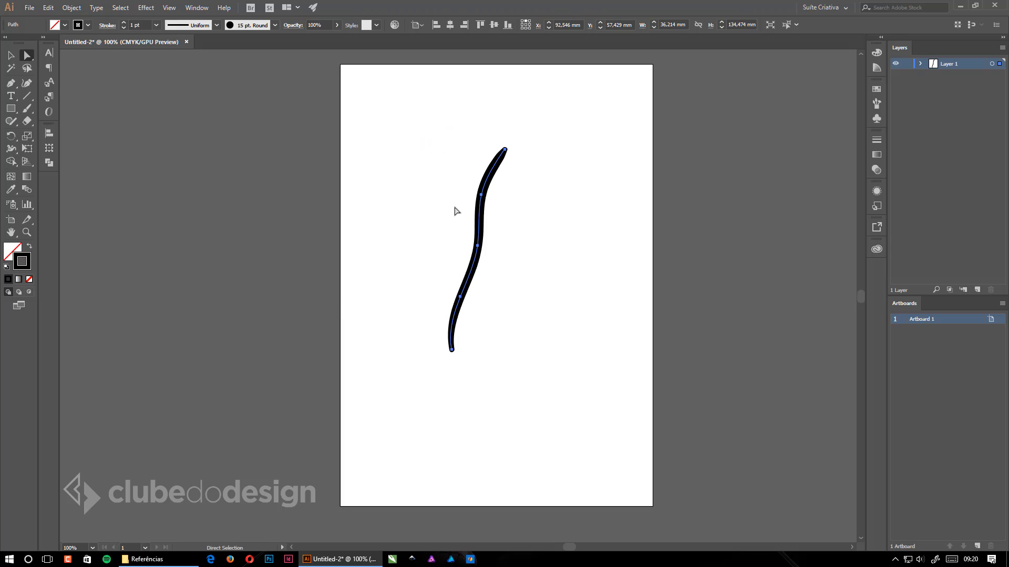
pyautogui.click(443, 158)
pyautogui.moveTo(481, 193); pyautogui.dragTo(492, 197)
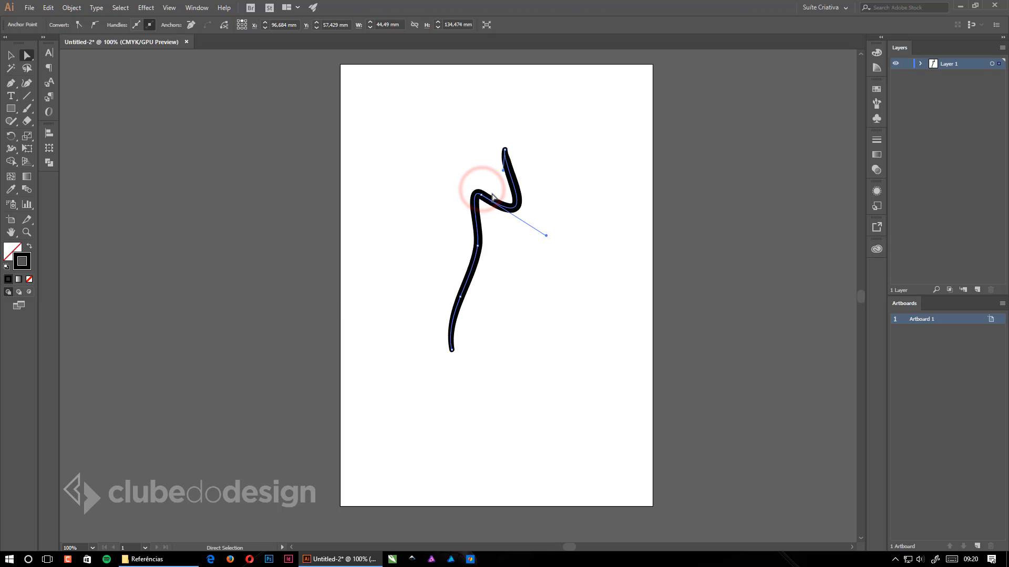
# Relax the bend in the upper section of the S-shaped stroke and expand its appearance into a filled outline.
pyautogui.moveTo(548, 238); pyautogui.dragTo(497, 156)
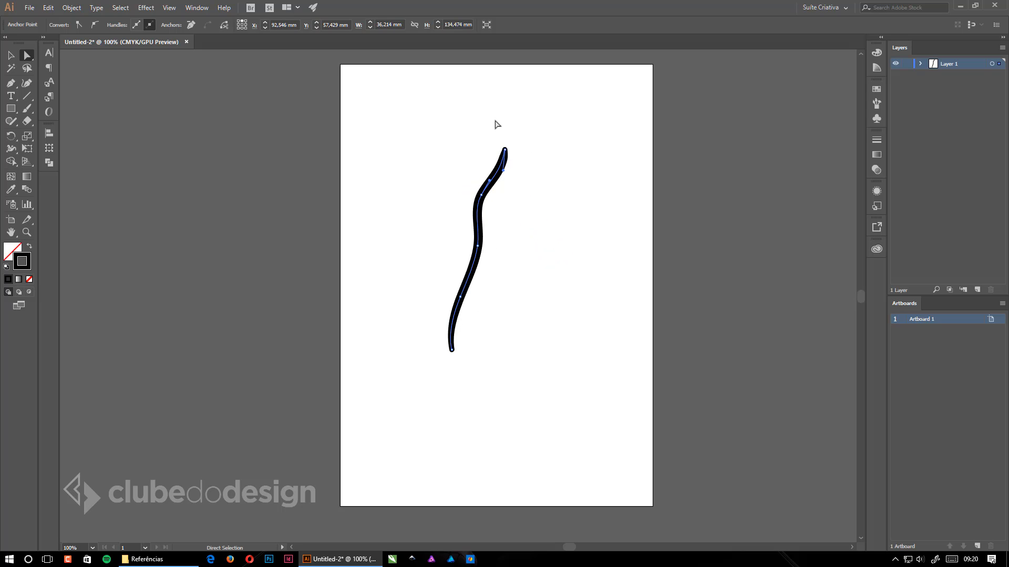
pyautogui.click(72, 8)
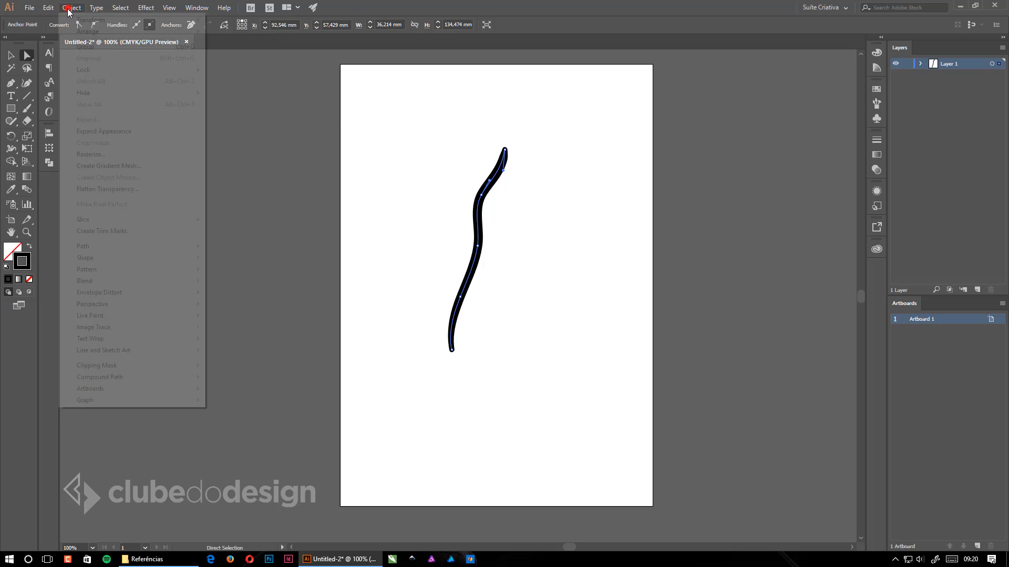
pyautogui.click(115, 133)
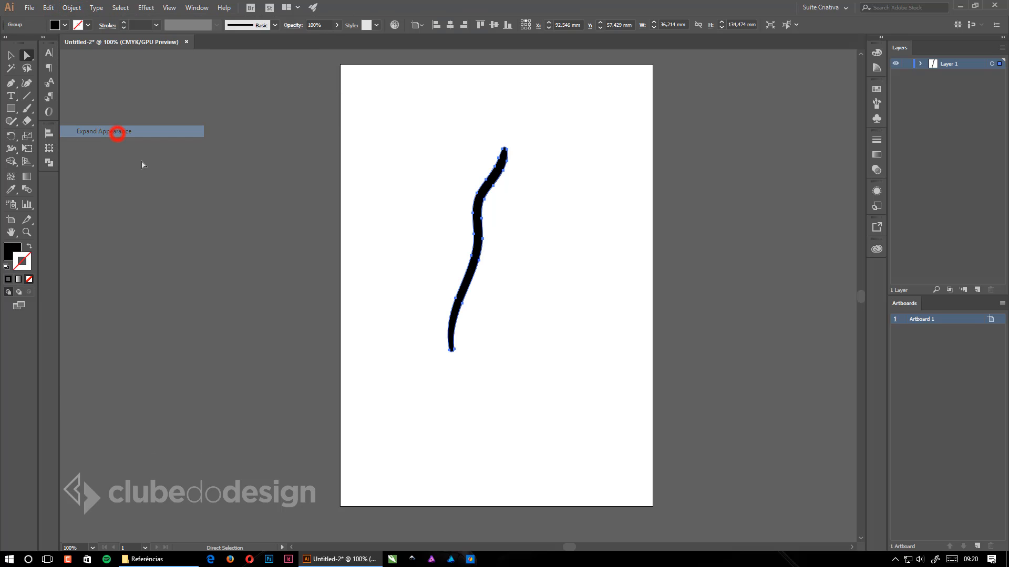
# Move the expanded S-shaped outline slightly up and to the left on the artboard.
pyautogui.click(522, 197)
pyautogui.moveTo(489, 179)
pyautogui.mouseDown()
pyautogui.moveTo(450, 166)
pyautogui.moveTo(479, 183)
pyautogui.mouseUp()
pyautogui.click(511, 205)
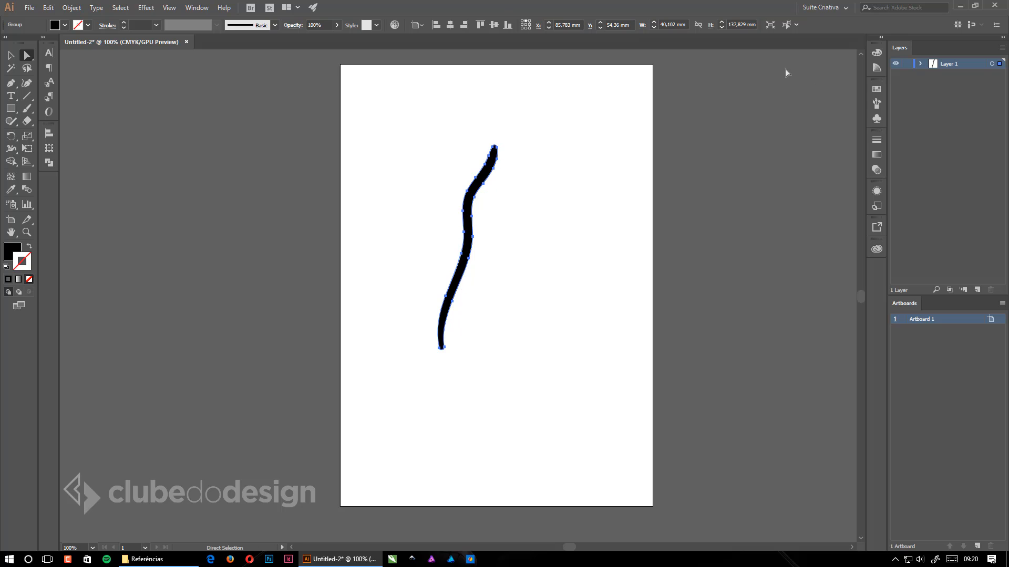
# Try the 3 pt. Oval, 15 pt. Round and orange arrow brushes on the expanded outline.
pyautogui.click(876, 104)
pyautogui.click(768, 104)
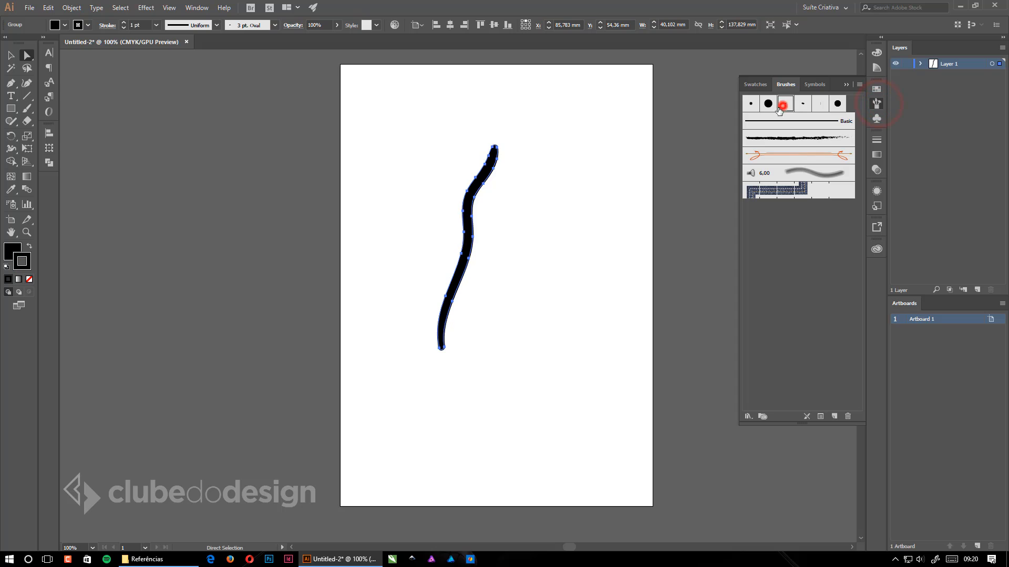
pyautogui.click(767, 104)
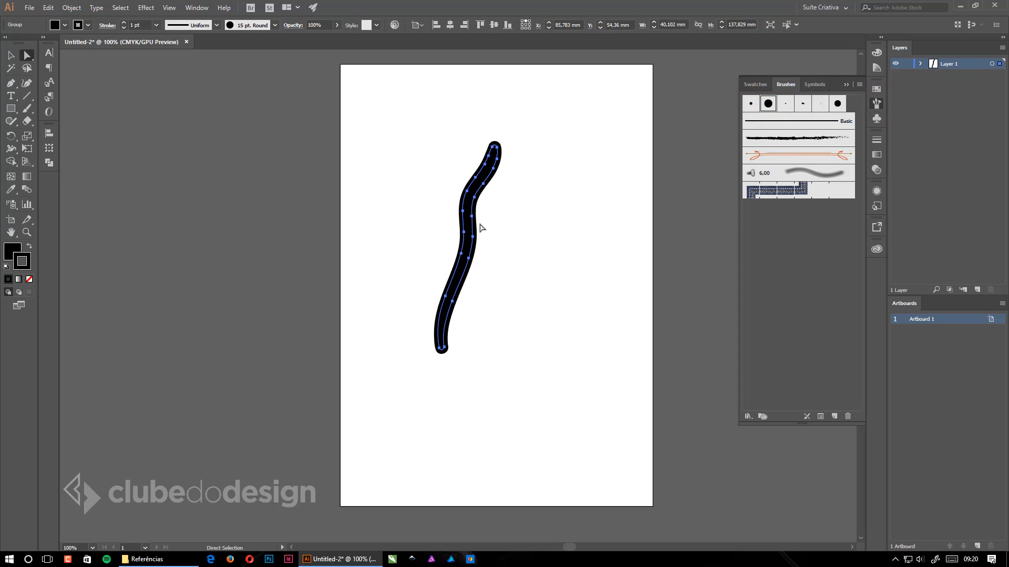
pyautogui.click(770, 154)
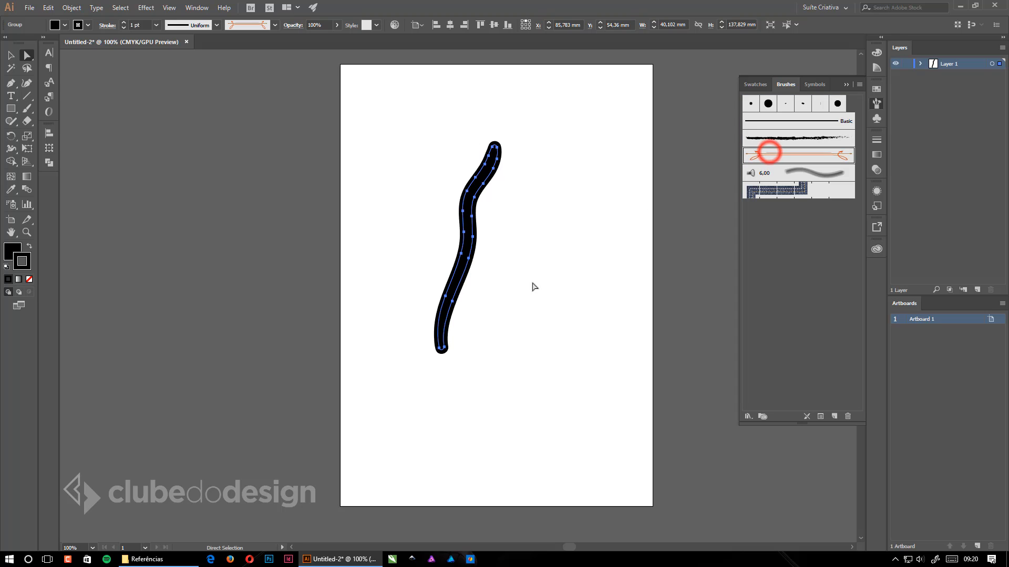
# Delete the upper part of the outline's anchor points, and delete all remaining pieces from the artboard.
pyautogui.click(508, 297)
pyautogui.moveTo(419, 156)
pyautogui.mouseDown()
pyautogui.moveTo(521, 190)
pyautogui.moveTo(552, 238)
pyautogui.mouseUp()
pyautogui.press('Delete')
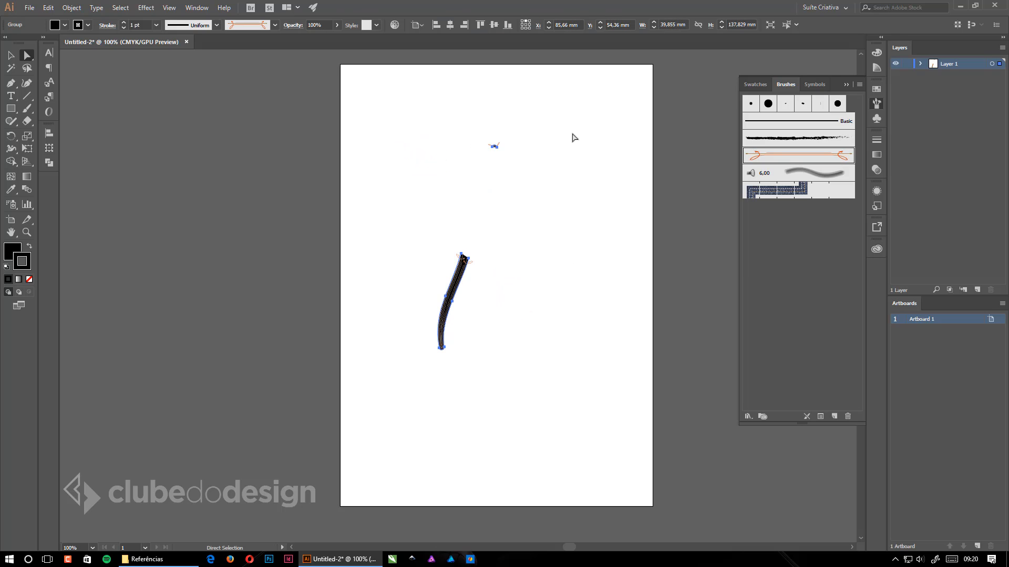
pyautogui.moveTo(406, 124)
pyautogui.mouseDown()
pyautogui.moveTo(488, 171)
pyautogui.moveTo(580, 383)
pyautogui.mouseUp()
pyautogui.press('Delete')
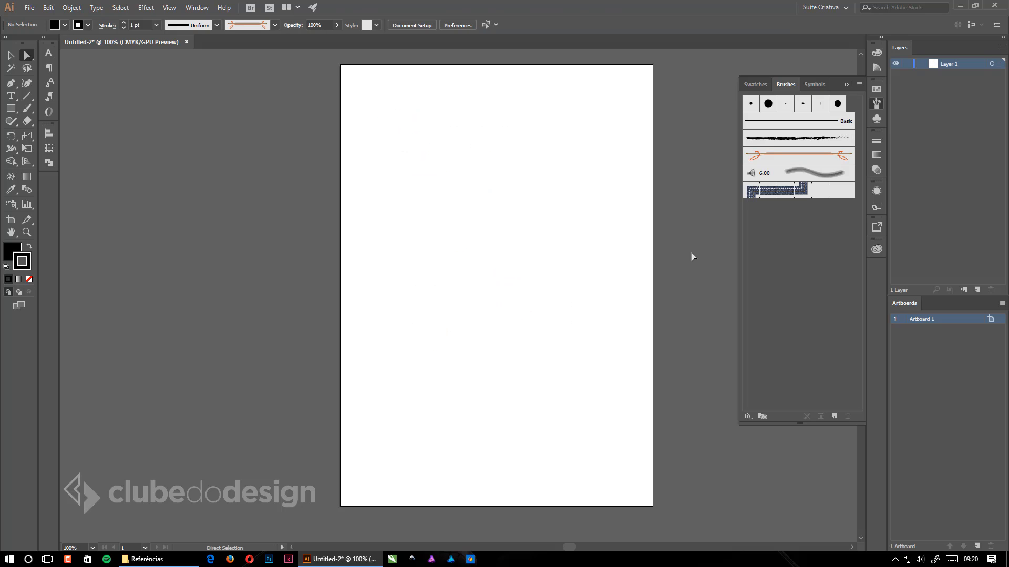
# Paint a tall curved stroke with the Paintbrush and the 15 pt. Round brush, and review the Paintbrush Tool Options without changing them.
pyautogui.click(751, 103)
pyautogui.moveTo(28, 112); pyautogui.dragTo(70, 120)
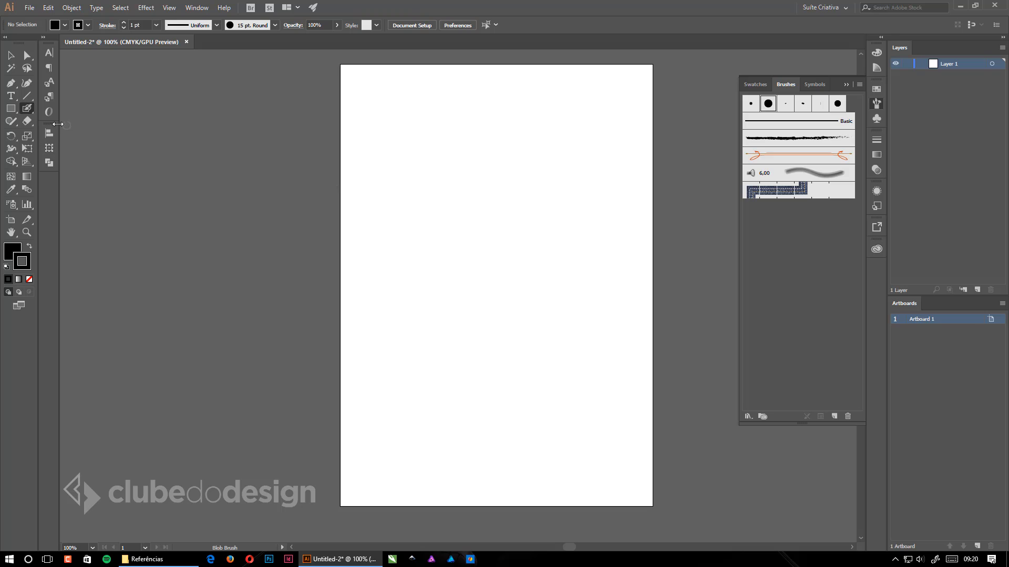
pyautogui.moveTo(30, 110); pyautogui.dragTo(74, 107)
pyautogui.moveTo(427, 364); pyautogui.dragTo(458, 227)
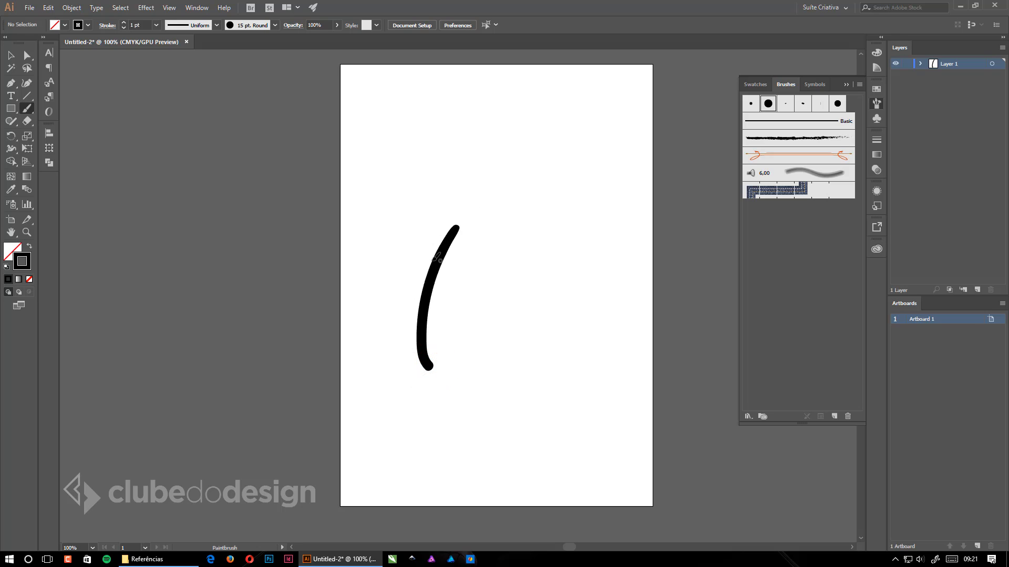
pyautogui.doubleClick(32, 109)
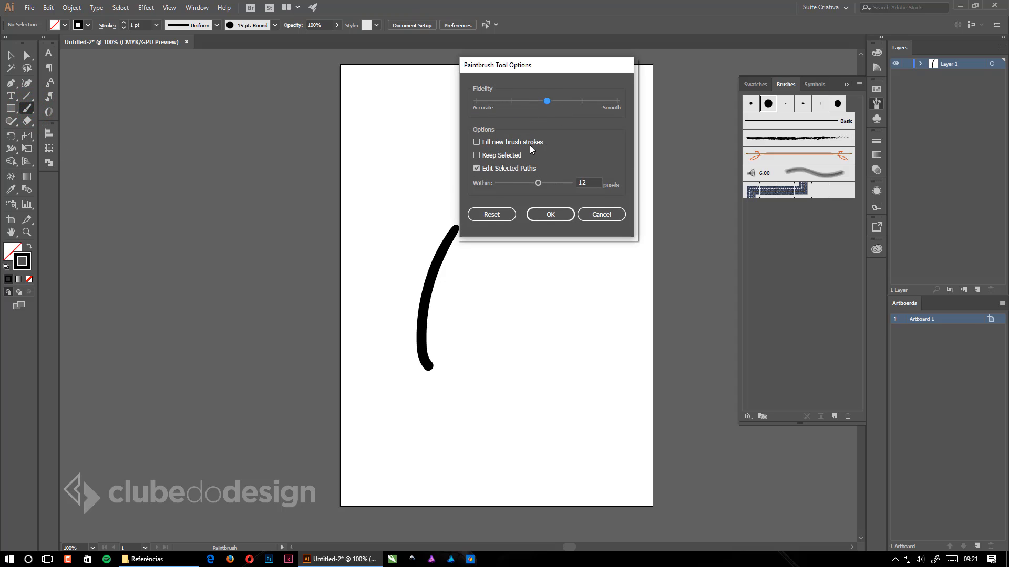
pyautogui.click(610, 213)
# Select the curved brush stroke and delete it from the artboard.
pyautogui.click(12, 55)
pyautogui.moveTo(317, 215); pyautogui.dragTo(565, 383)
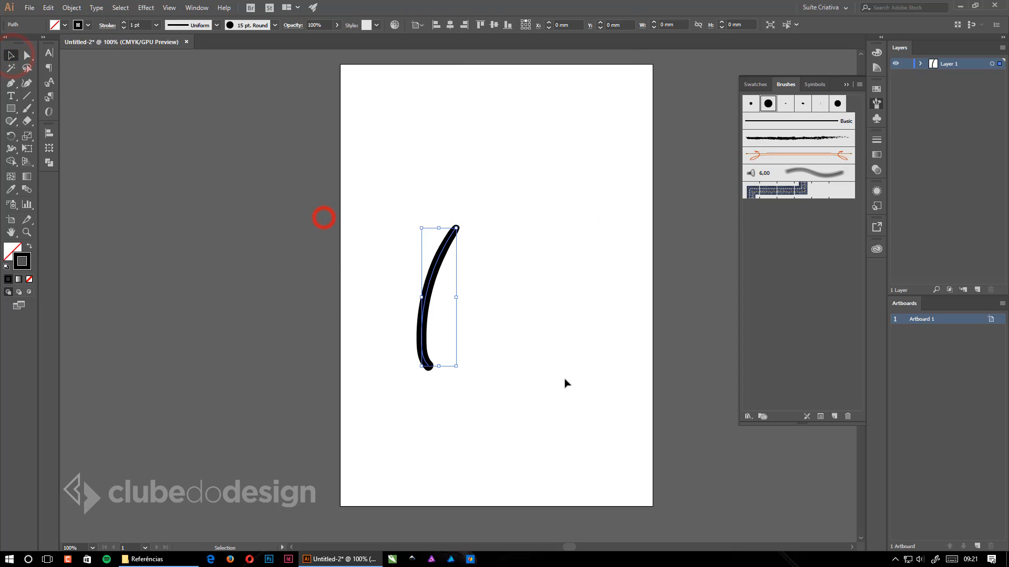
pyautogui.press('Delete')
# Place the alien monster notebook sketch from the Referências folder in File Explorer and scale it to about 210 mm wide, matching the artboard's width.
pyautogui.click(158, 559)
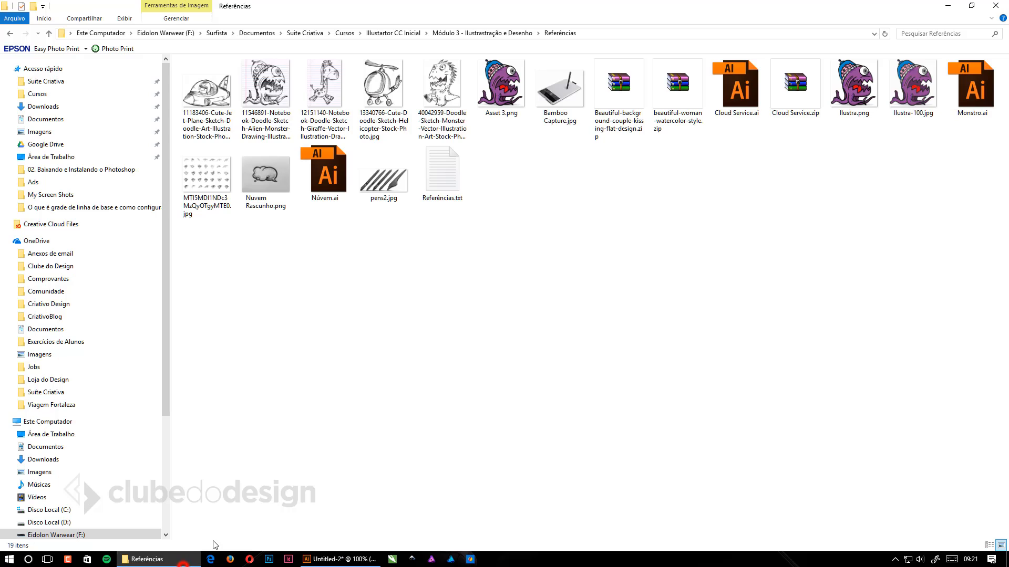
pyautogui.moveTo(265, 84)
pyautogui.mouseDown()
pyautogui.moveTo(376, 364)
pyautogui.moveTo(341, 558)
pyautogui.moveTo(488, 356)
pyautogui.moveTo(473, 334)
pyautogui.moveTo(462, 173)
pyautogui.moveTo(451, 195)
pyautogui.mouseUp()
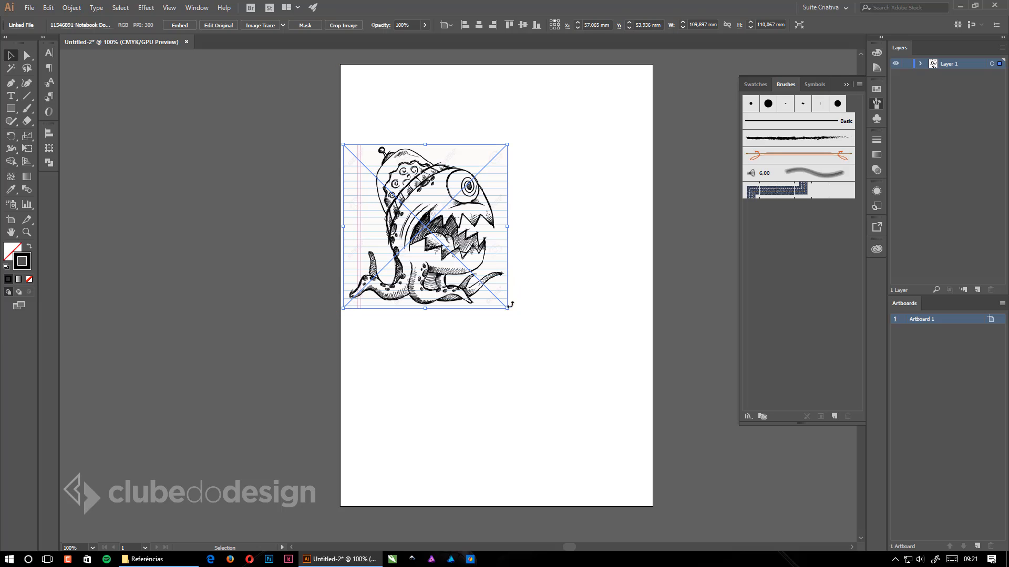
pyautogui.moveTo(507, 308); pyautogui.dragTo(652, 454)
pyautogui.moveTo(344, 143); pyautogui.dragTo(339, 140)
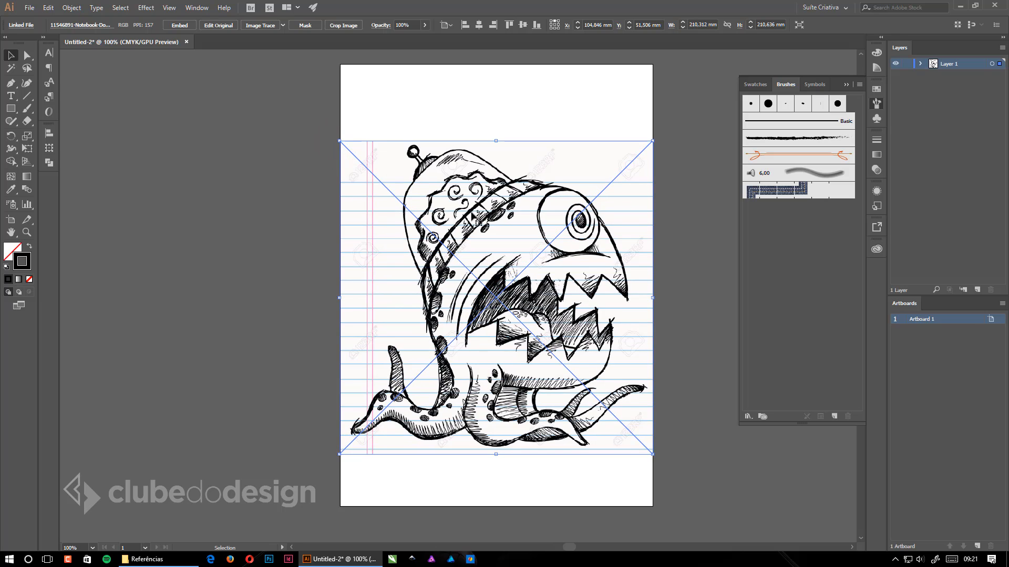
# Move the monster sketch up and centre it horizontally and vertically with the Align commands.
pyautogui.moveTo(473, 217); pyautogui.dragTo(478, 192)
pyautogui.click(49, 134)
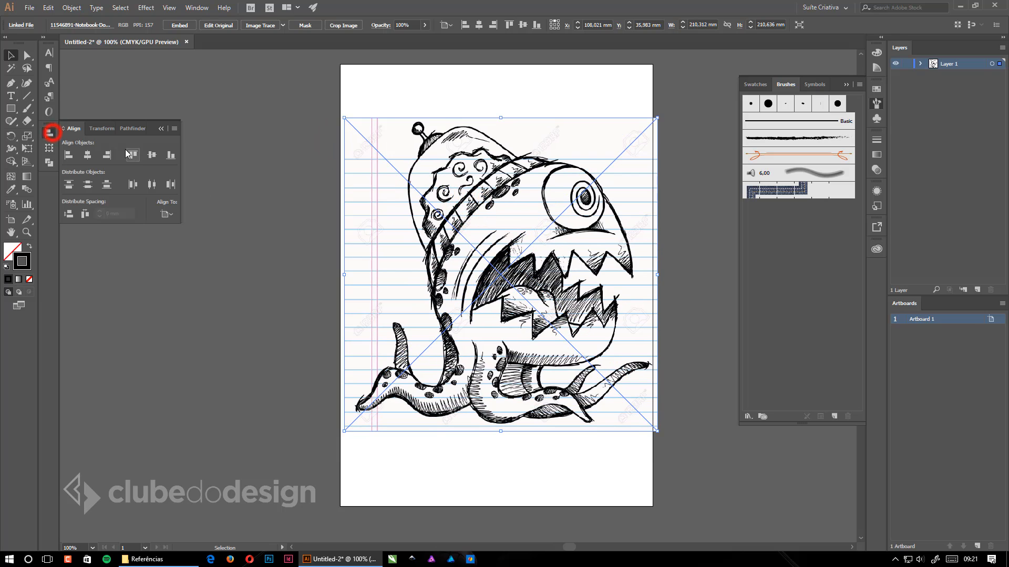
pyautogui.click(87, 154)
pyautogui.click(152, 154)
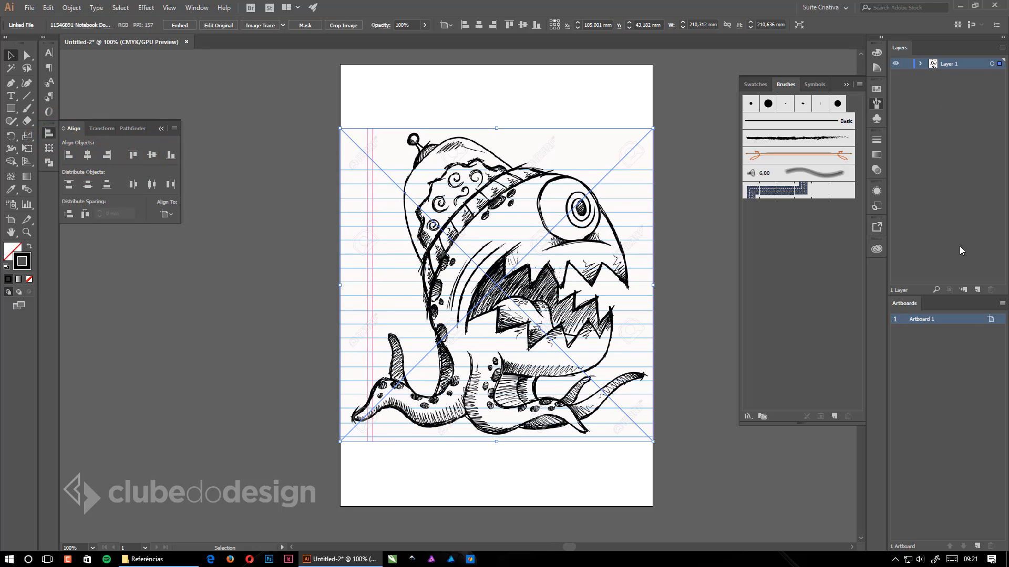
# Add a new layer above Layer 1 and turn Layer 1, which holds the sketch, into a template layer.
pyautogui.click(976, 290)
pyautogui.click(949, 65)
pyautogui.click(964, 75)
pyautogui.doubleClick(969, 75)
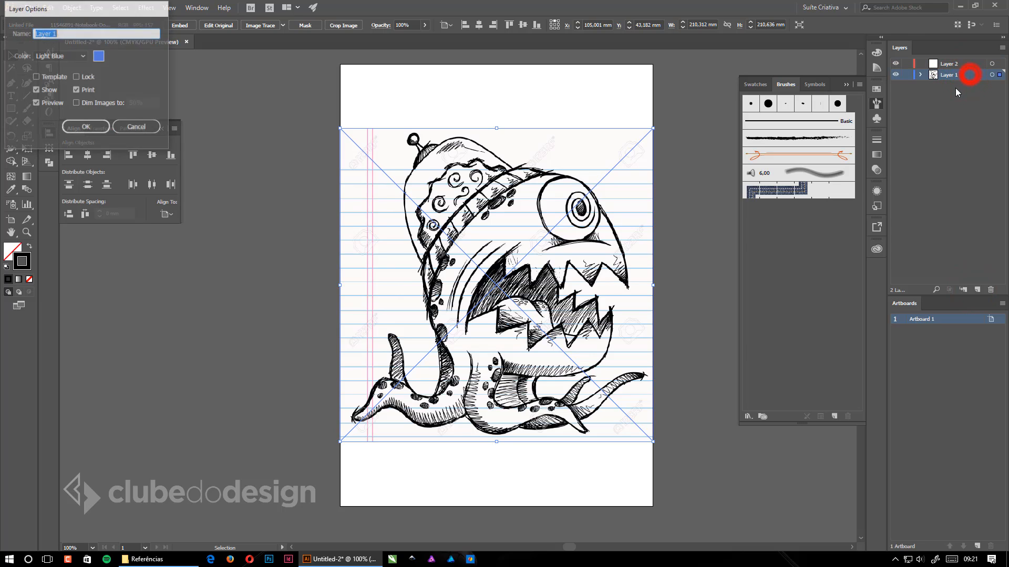
pyautogui.click(36, 77)
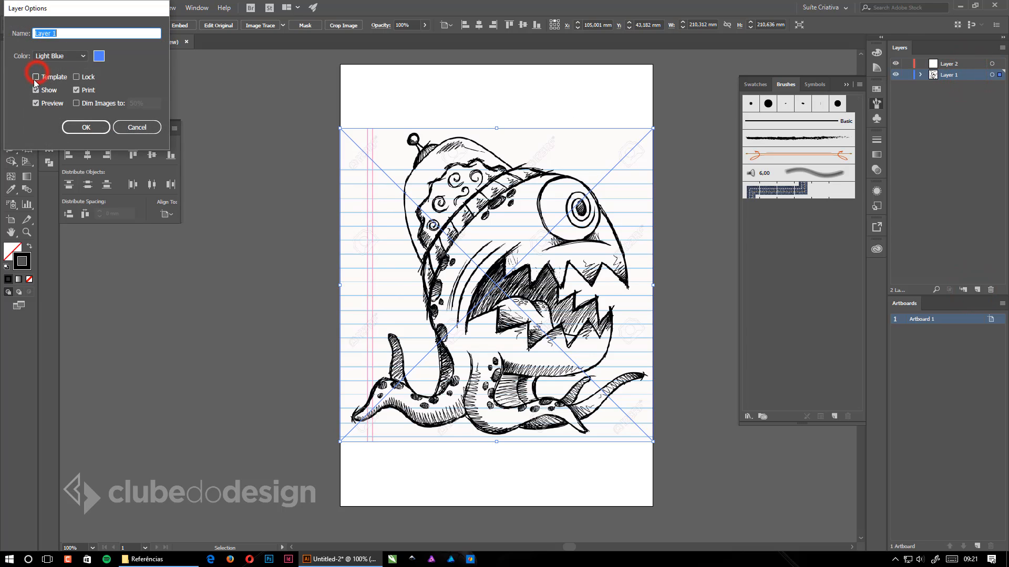
pyautogui.click(88, 129)
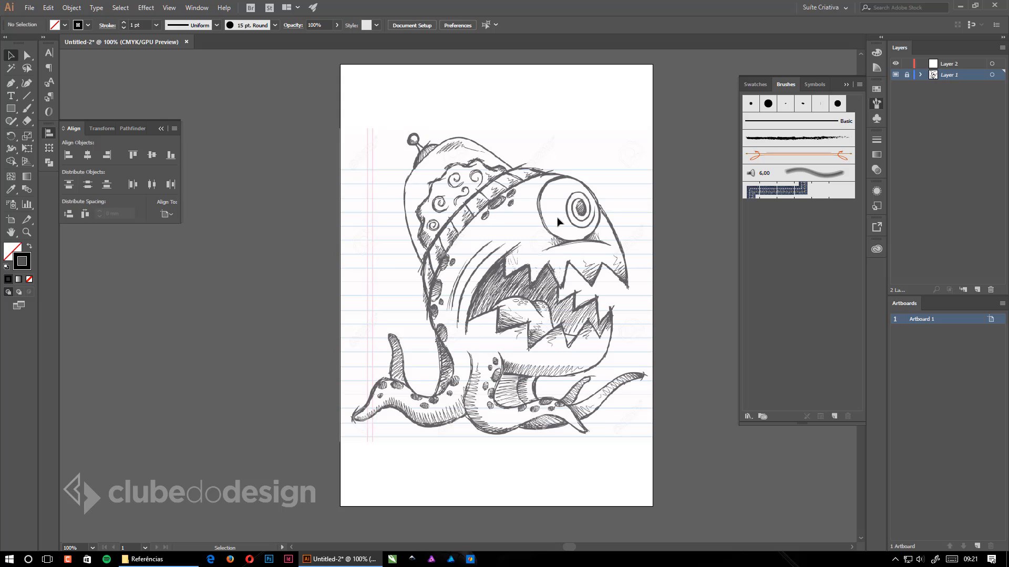
# Set the Layer 1 template to dim images to 30%.
pyautogui.click(955, 75)
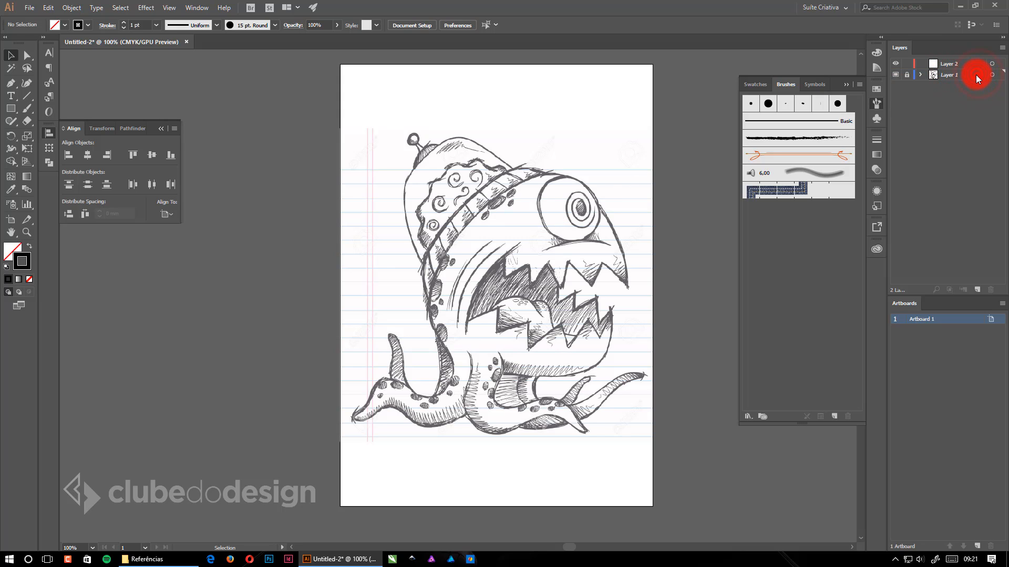
pyautogui.doubleClick(975, 75)
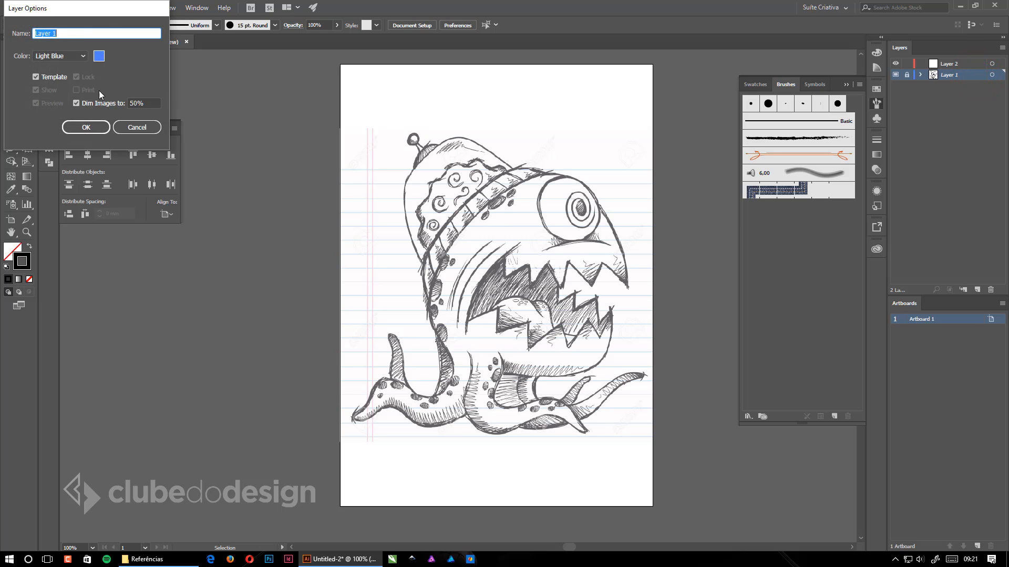
pyautogui.click(147, 102)
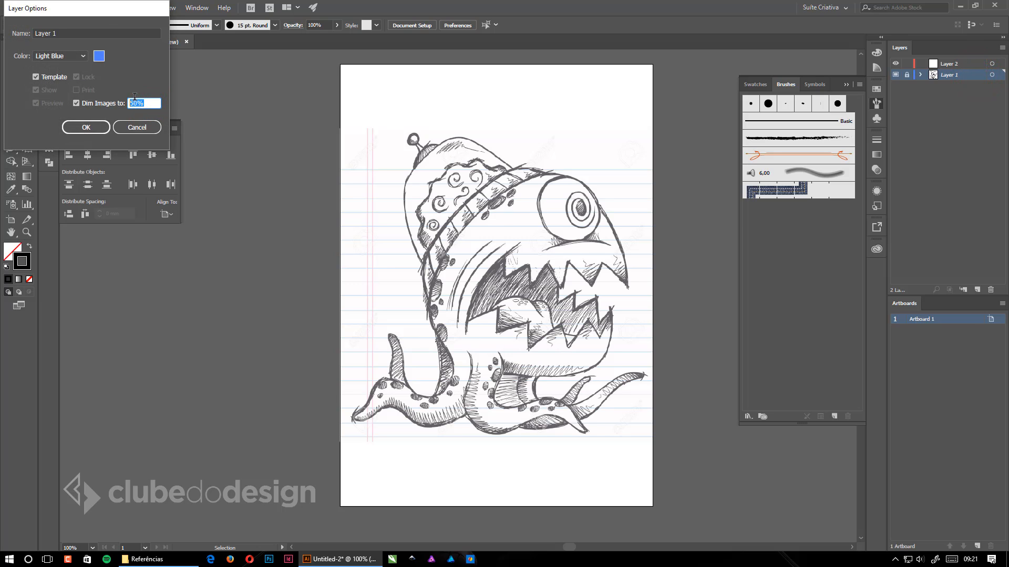
pyautogui.write('30')
pyautogui.press('Return')
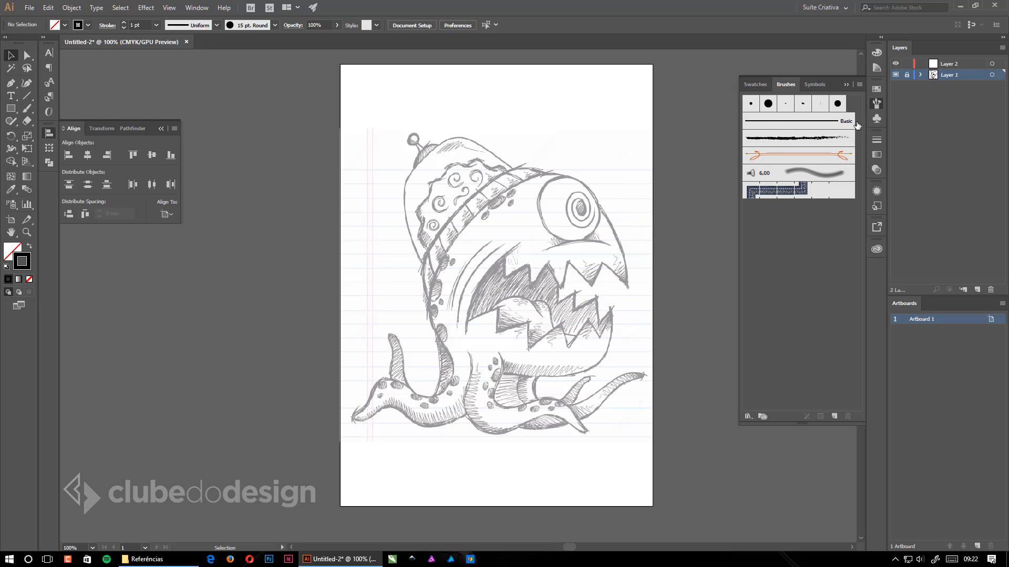
# Hide and show the Layer 1 template again, and make Layer 2 the active layer.
pyautogui.click(897, 76)
pyautogui.click(896, 75)
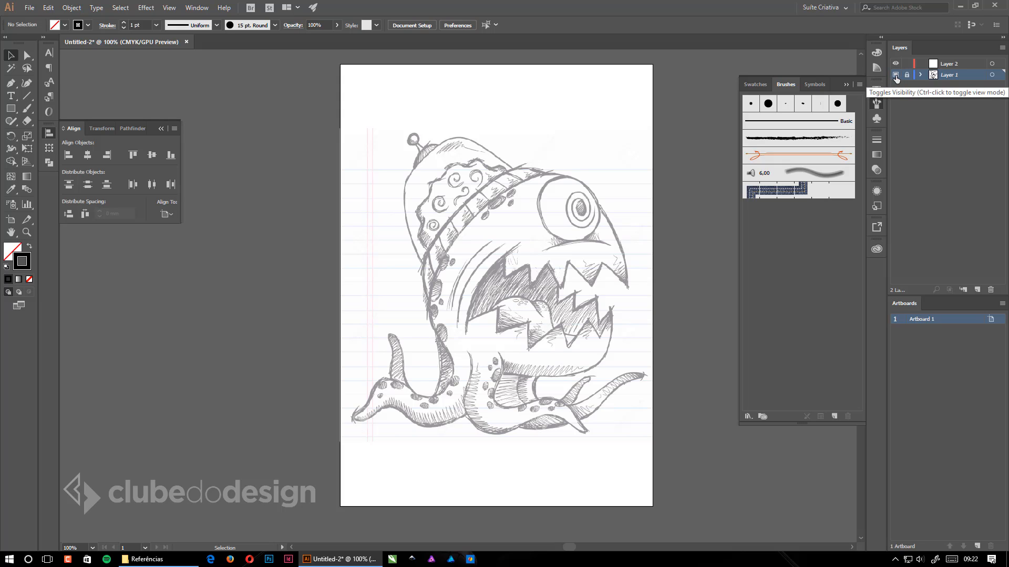
pyautogui.click(967, 64)
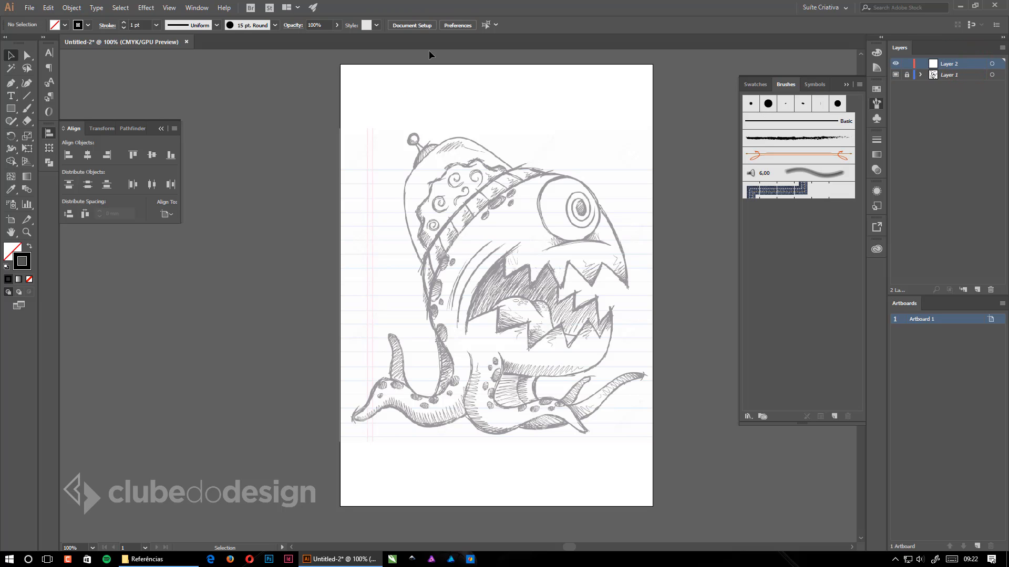
# Try tracing the top contour of the monster's head with the 15 pt. Round Paintbrush, and undo the stroke.
pyautogui.moveTo(511, 255); pyautogui.dragTo(556, 211)
pyautogui.keyDown('ctrl'); pyautogui.click(524, 258); pyautogui.keyUp('ctrl')
pyautogui.keyDown('ctrl'); pyautogui.keyDown('alt'); pyautogui.click(553, 242); pyautogui.keyUp('alt'); pyautogui.keyUp('ctrl')
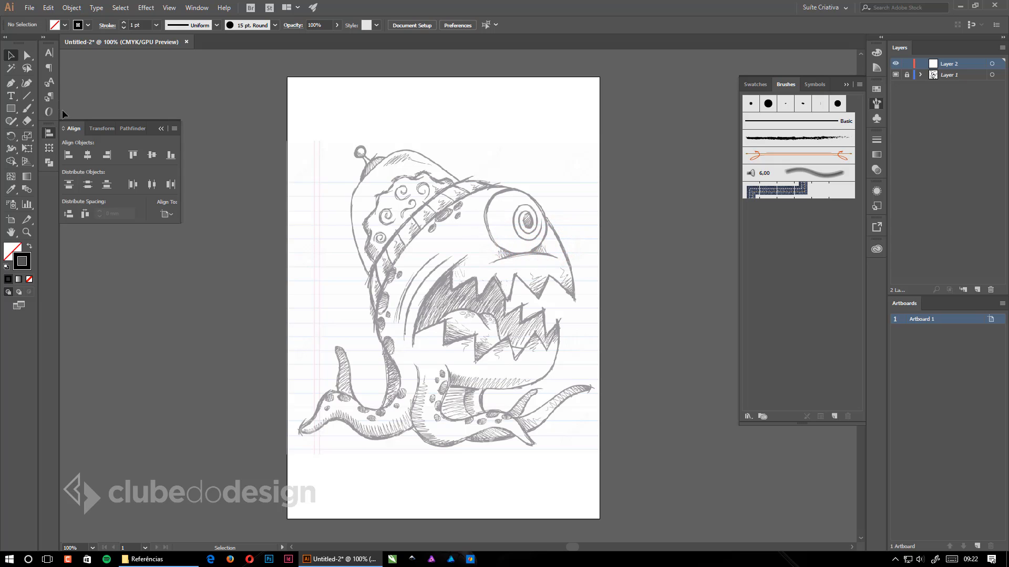
pyautogui.press('b')
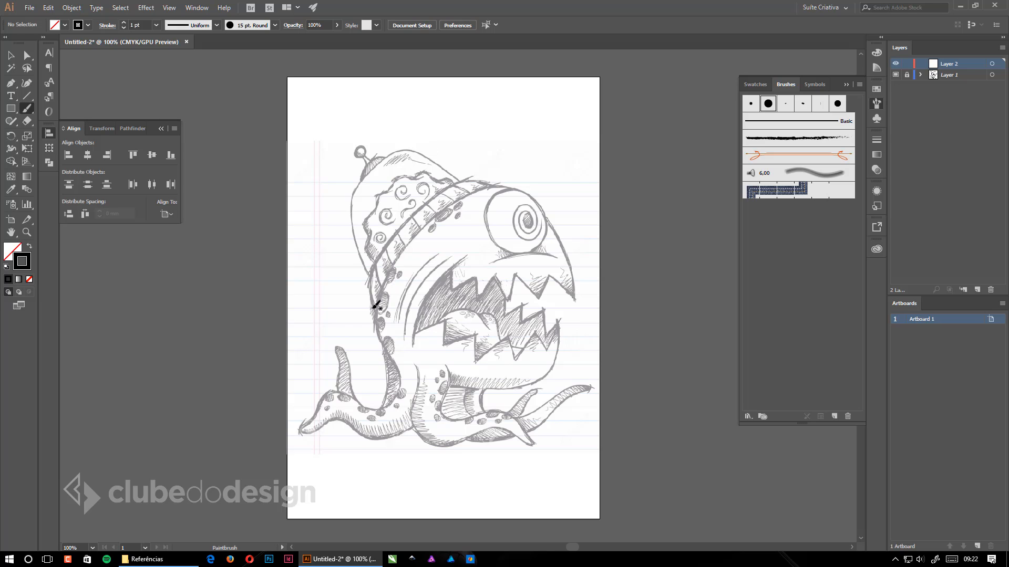
pyautogui.moveTo(374, 302)
pyautogui.mouseDown()
pyautogui.moveTo(396, 228)
pyautogui.moveTo(445, 176)
pyautogui.moveTo(502, 175)
pyautogui.mouseUp()
pyautogui.hotkey('ctrl', 'z')
# Try tracing the hat band contour with the thinner 5 pt. Round brush, and undo the strokes.
pyautogui.click(751, 107)
pyautogui.moveTo(387, 292); pyautogui.dragTo(385, 299)
pyautogui.hotkey('ctrl', 'z')
pyautogui.moveTo(376, 310)
pyautogui.mouseDown()
pyautogui.moveTo(372, 272)
pyautogui.moveTo(420, 198)
pyautogui.moveTo(459, 180)
pyautogui.moveTo(498, 182)
pyautogui.mouseUp()
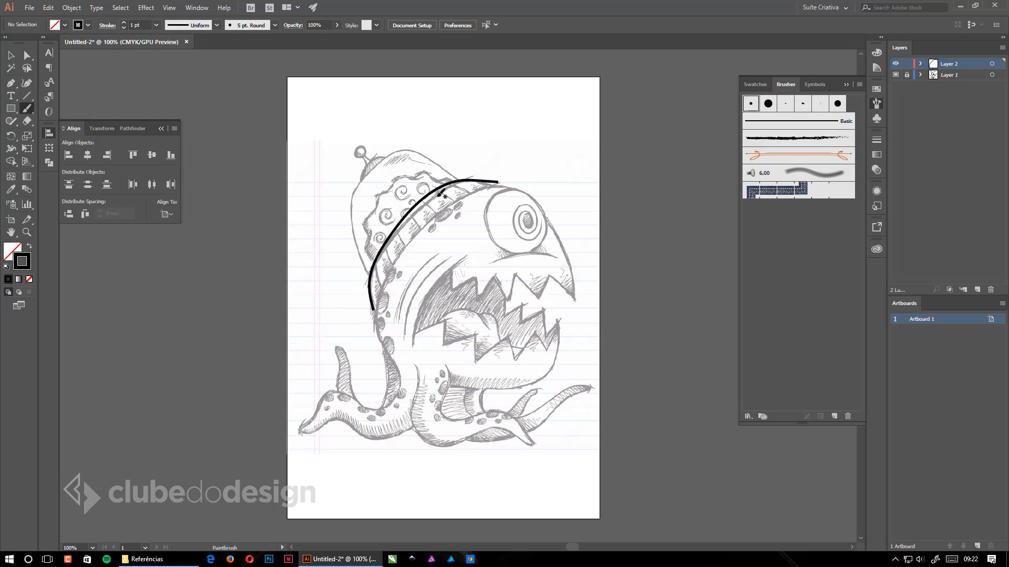
pyautogui.hotkey('ctrl', 'z')
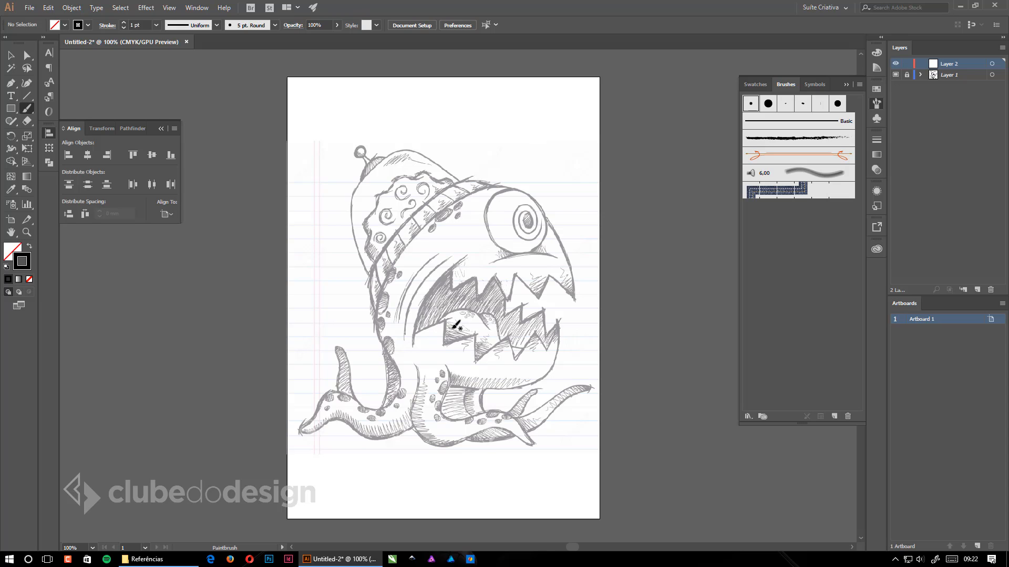
# Try other angle and size values in the 5 pt. Round brush's options, and return them to 0° and 5 pt.
pyautogui.doubleClick(751, 104)
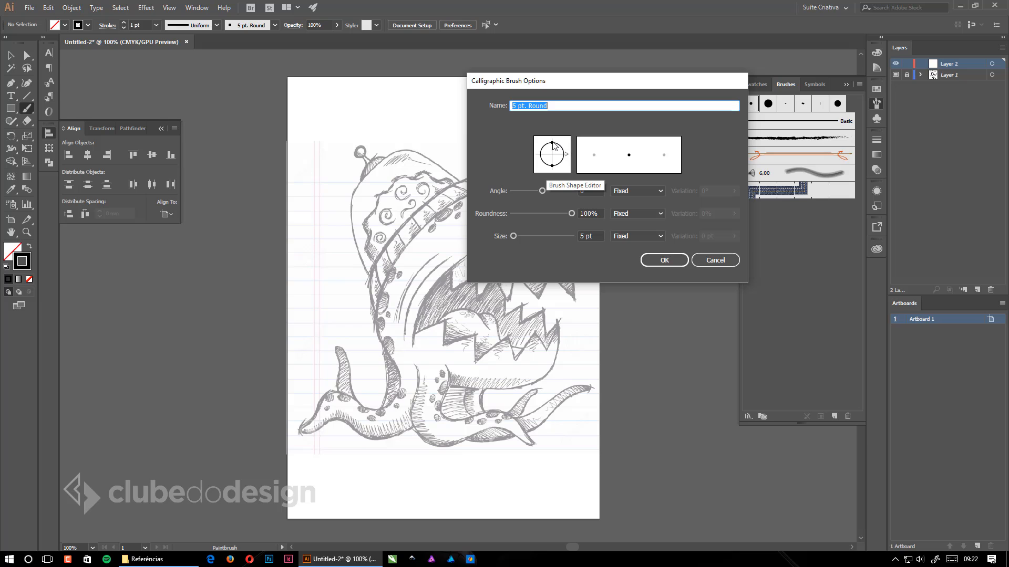
pyautogui.moveTo(554, 167)
pyautogui.mouseDown()
pyautogui.moveTo(568, 160)
pyautogui.moveTo(564, 146)
pyautogui.moveTo(559, 164)
pyautogui.mouseUp()
pyautogui.moveTo(571, 215); pyautogui.dragTo(545, 193)
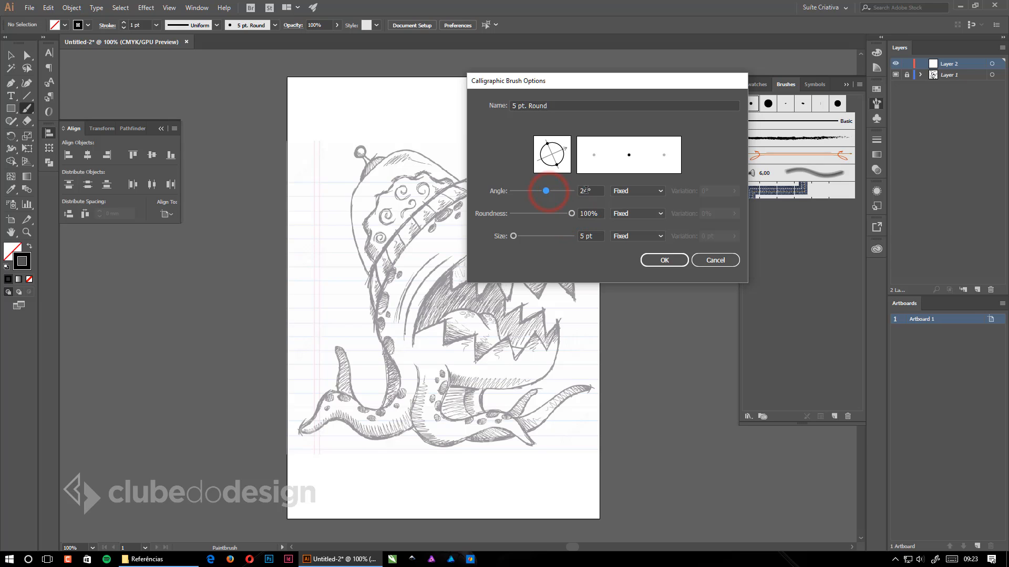
pyautogui.doubleClick(586, 190)
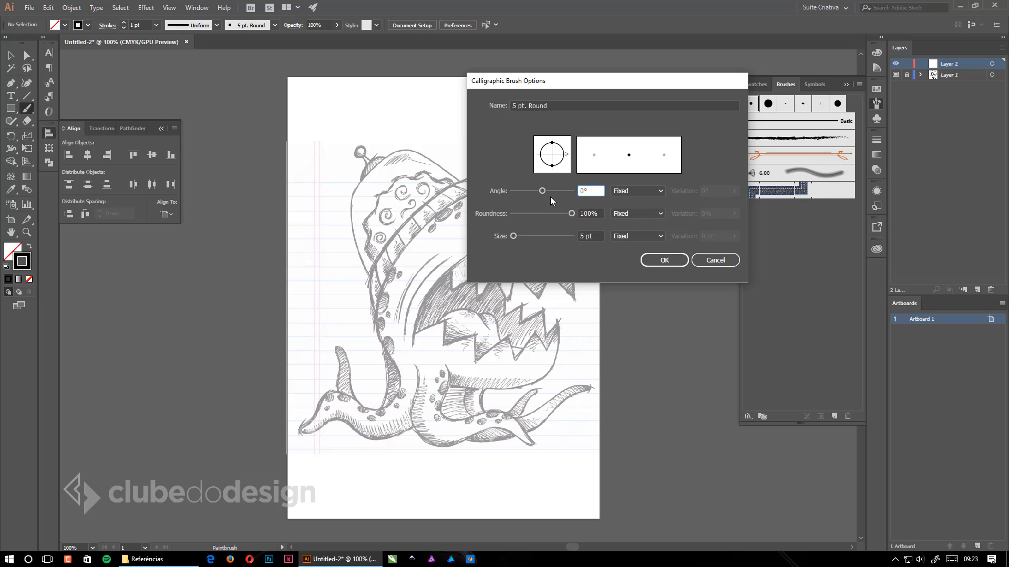
pyautogui.moveTo(514, 235); pyautogui.dragTo(518, 236)
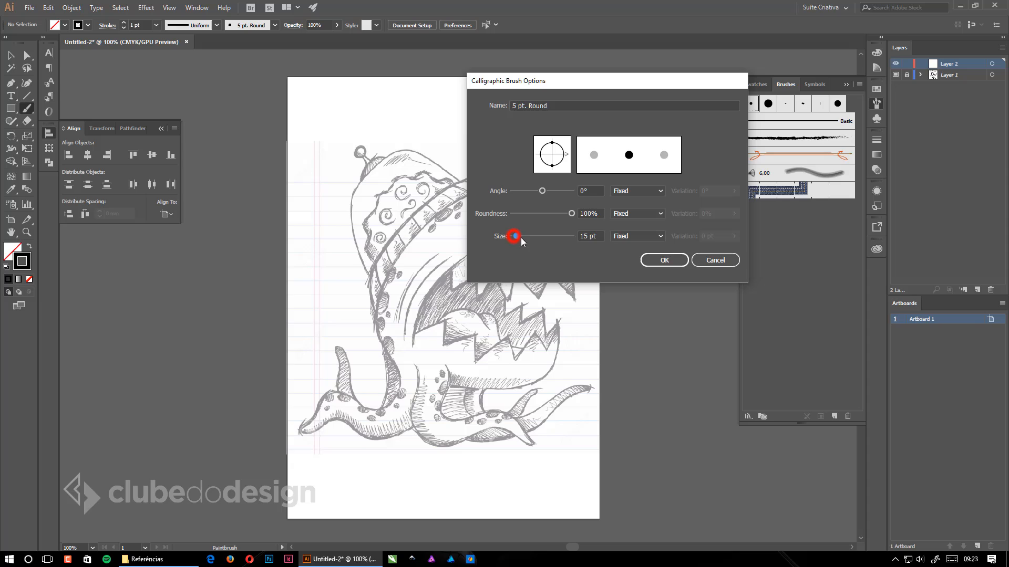
pyautogui.doubleClick(596, 236)
pyautogui.write('5')
# Set the 5 pt. Round brush to 50% roundness and a 32° angle that varies randomly by 180°.
pyautogui.moveTo(565, 213); pyautogui.dragTo(544, 214)
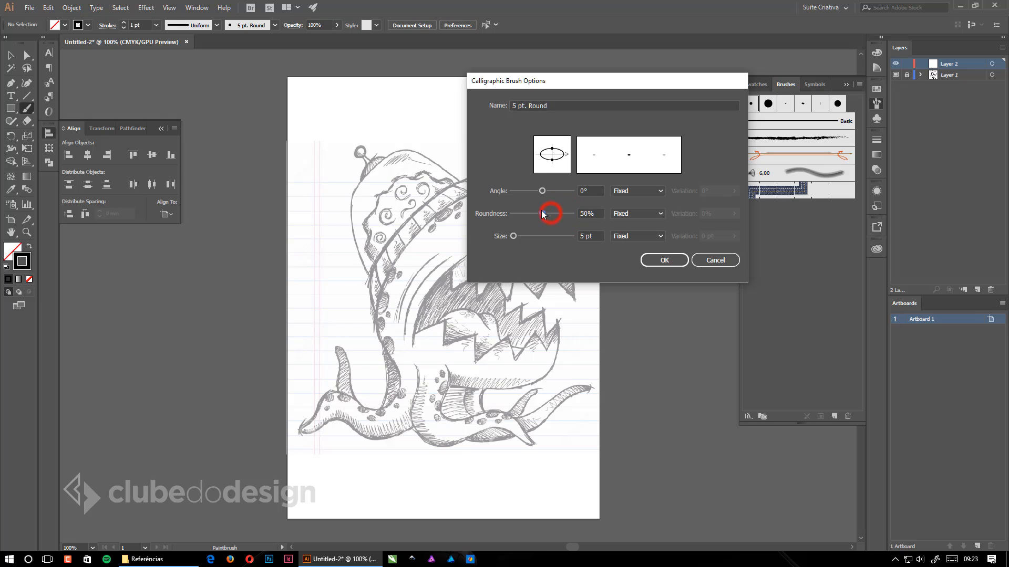
pyautogui.moveTo(567, 157); pyautogui.dragTo(566, 147)
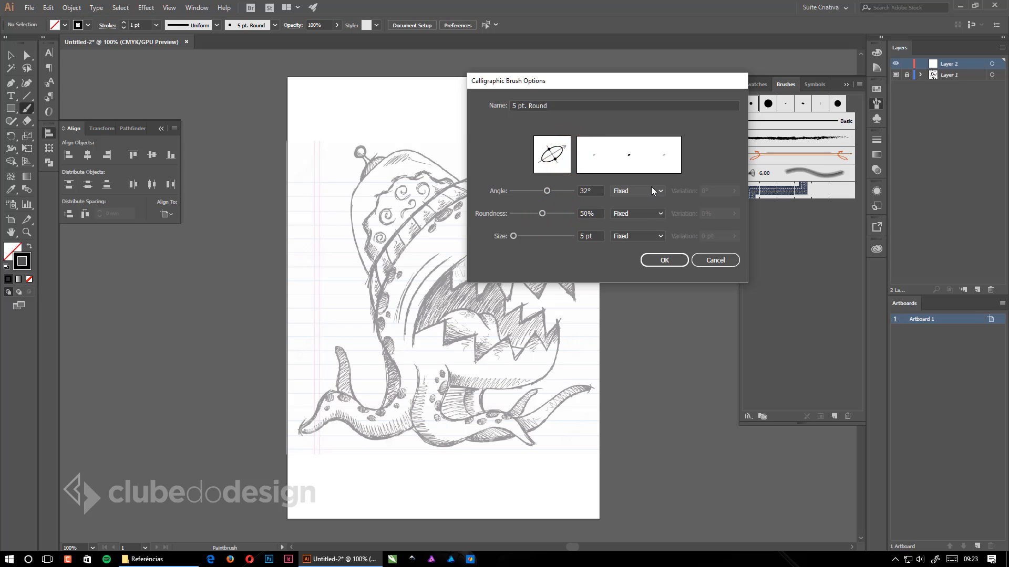
pyautogui.click(649, 190)
pyautogui.click(638, 213)
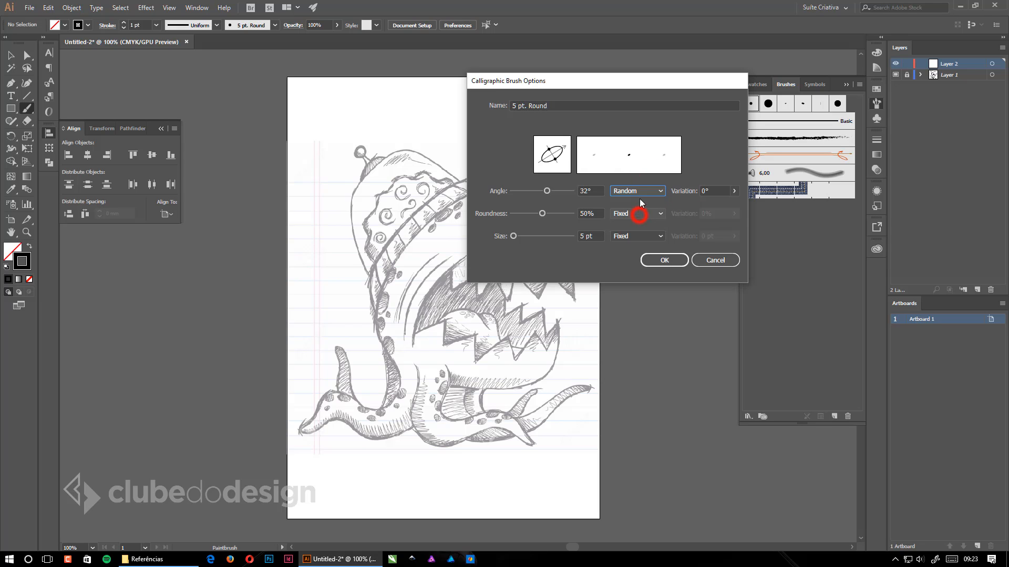
pyautogui.click(738, 190)
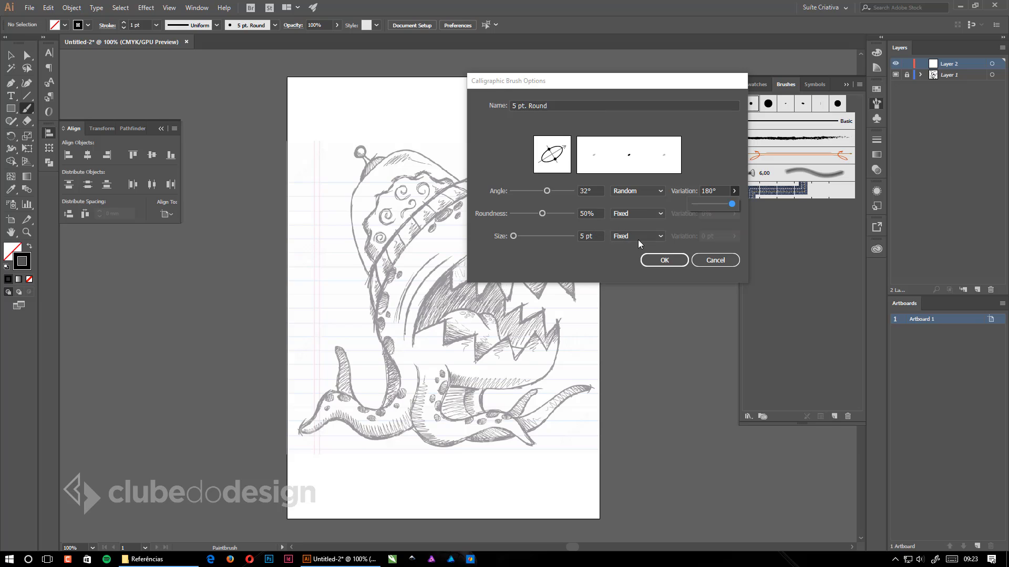
pyautogui.click(664, 260)
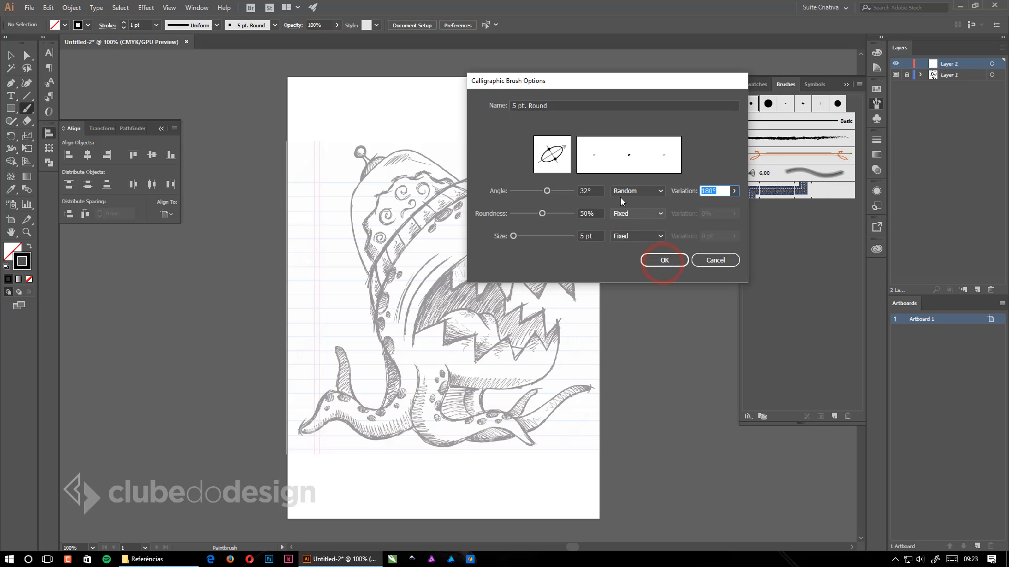
pyautogui.click(663, 260)
# Paint test strokes over the sketch with the random-angle brush, and delete them.
pyautogui.moveTo(326, 286)
pyautogui.mouseDown()
pyautogui.moveTo(340, 206)
pyautogui.moveTo(378, 155)
pyautogui.moveTo(475, 129)
pyautogui.moveTo(532, 143)
pyautogui.moveTo(560, 196)
pyautogui.moveTo(515, 291)
pyautogui.moveTo(440, 233)
pyautogui.moveTo(588, 185)
pyautogui.moveTo(531, 132)
pyautogui.mouseUp()
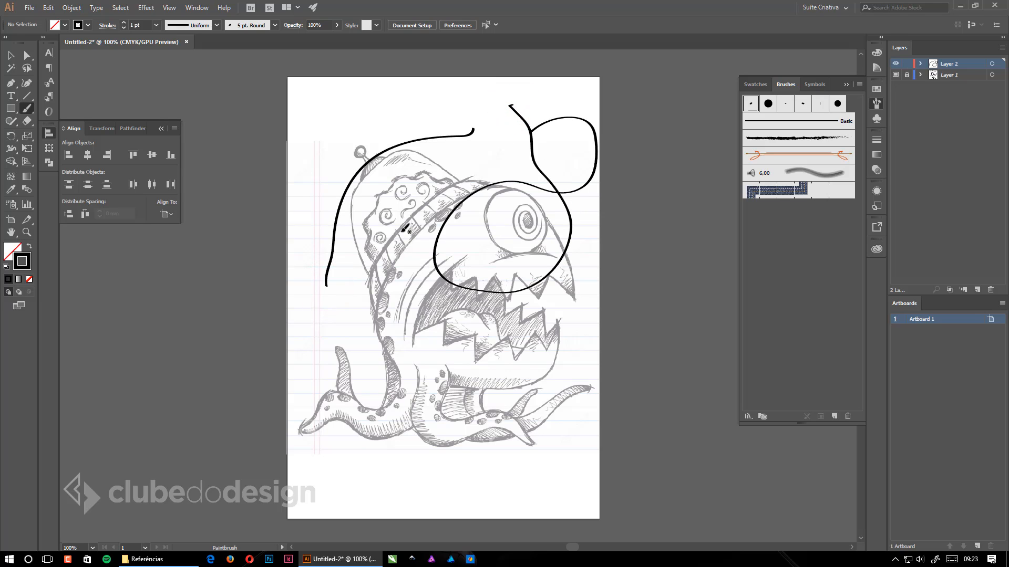
pyautogui.press('v')
pyautogui.moveTo(409, 110); pyautogui.dragTo(587, 224)
pyautogui.press('Delete')
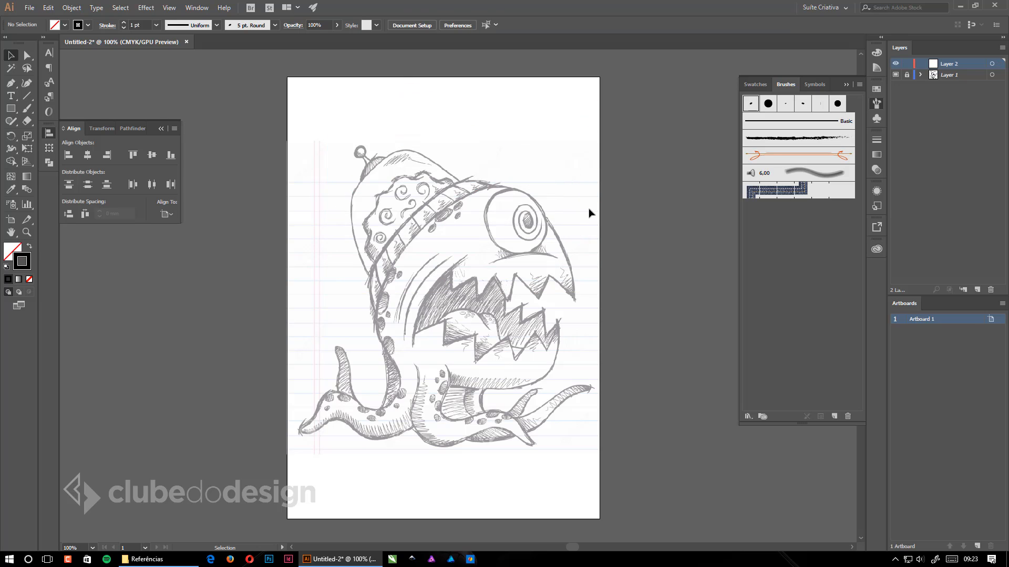
# Set the 5 pt. Round brush to 100% roundness and a Fixed angle of 0°.
pyautogui.doubleClick(749, 108)
pyautogui.click(650, 191)
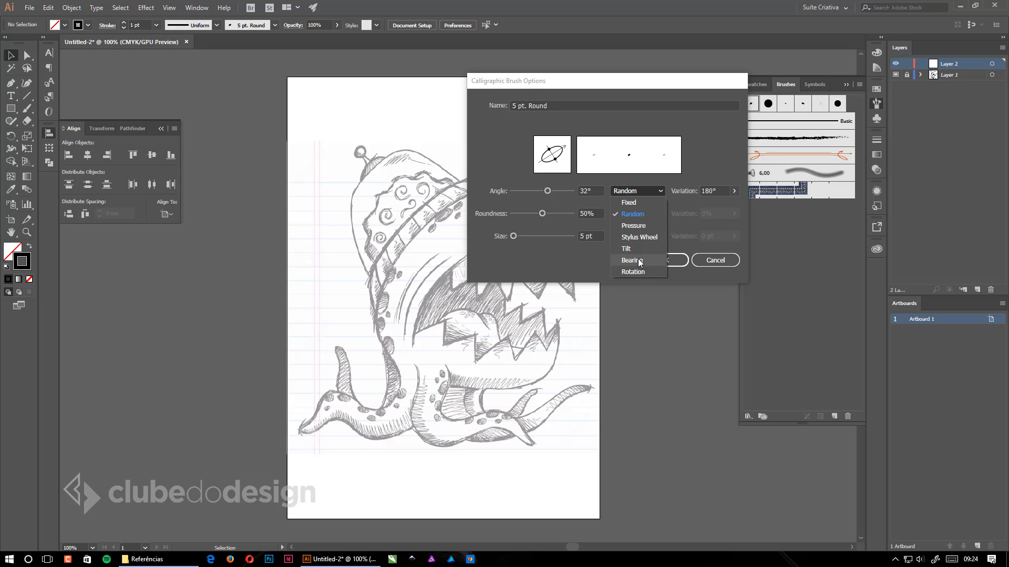
pyautogui.click(557, 191)
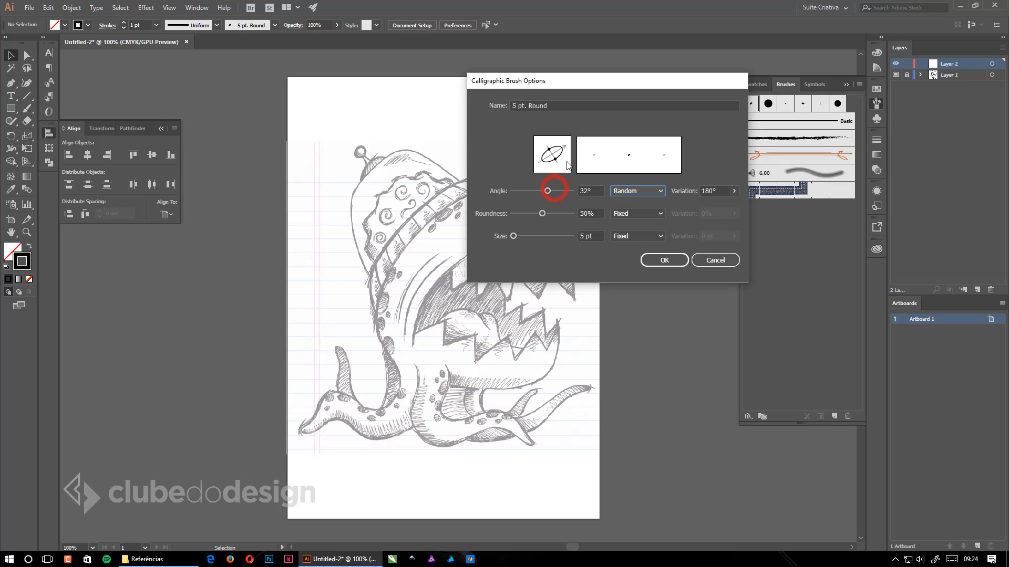
pyautogui.moveTo(556, 159)
pyautogui.mouseDown()
pyautogui.moveTo(557, 175)
pyautogui.moveTo(570, 156)
pyautogui.mouseUp()
pyautogui.doubleClick(586, 191)
pyautogui.write('0')
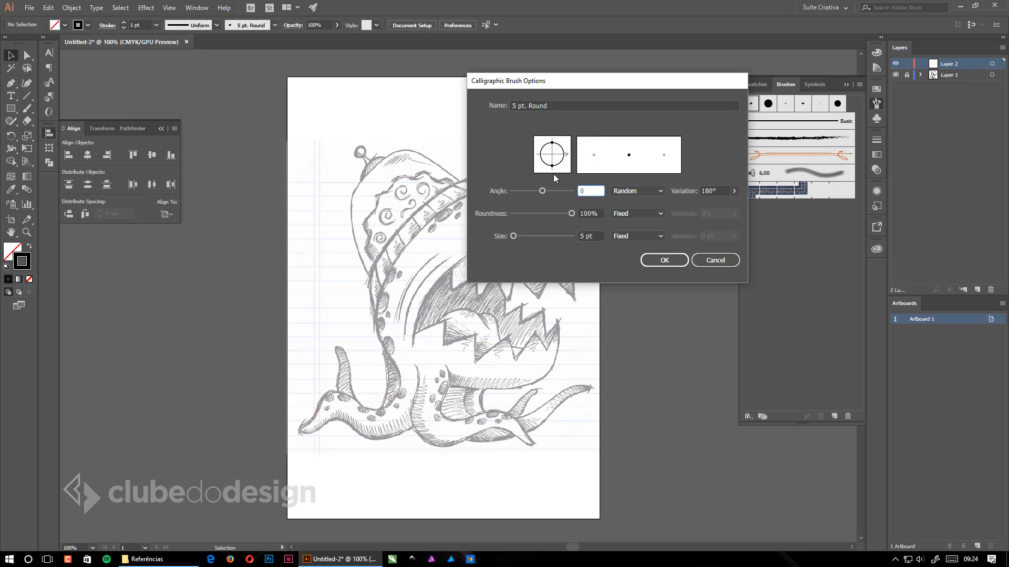
pyautogui.click(652, 192)
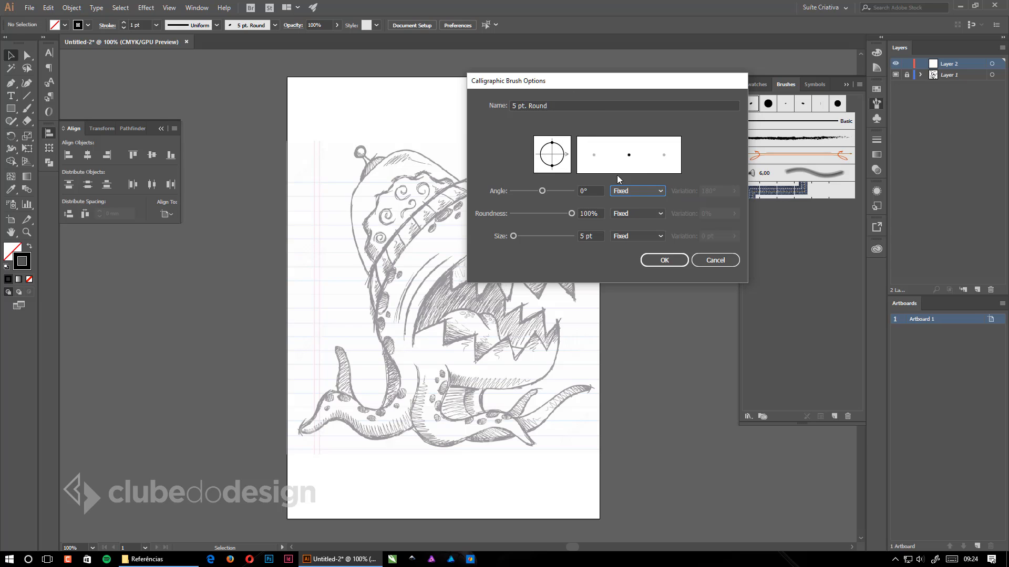
# Make the 5 pt. Round brush's size respond to pen Pressure with a 5 pt variation, and apply the brush options.
pyautogui.click(649, 240)
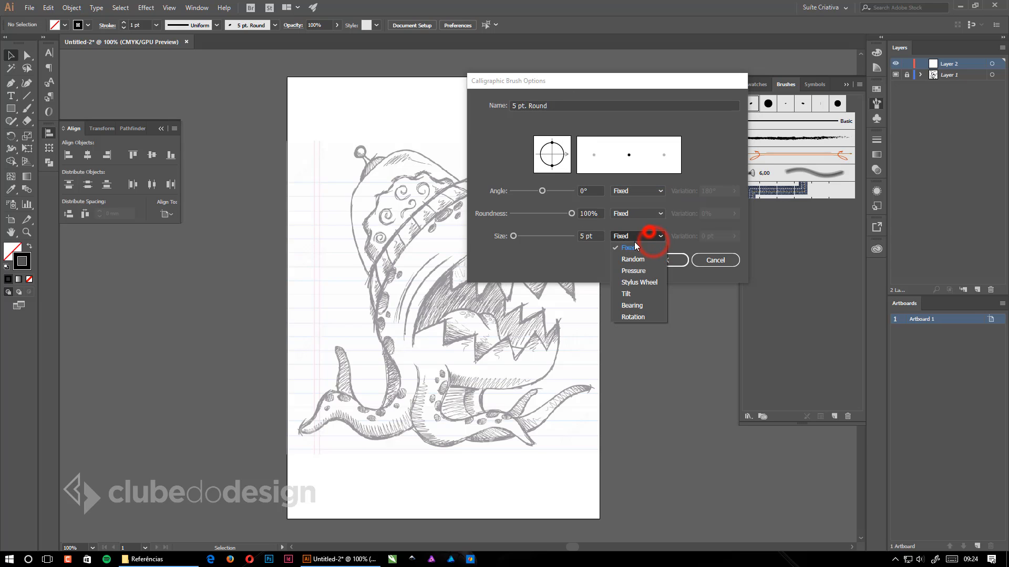
pyautogui.click(644, 270)
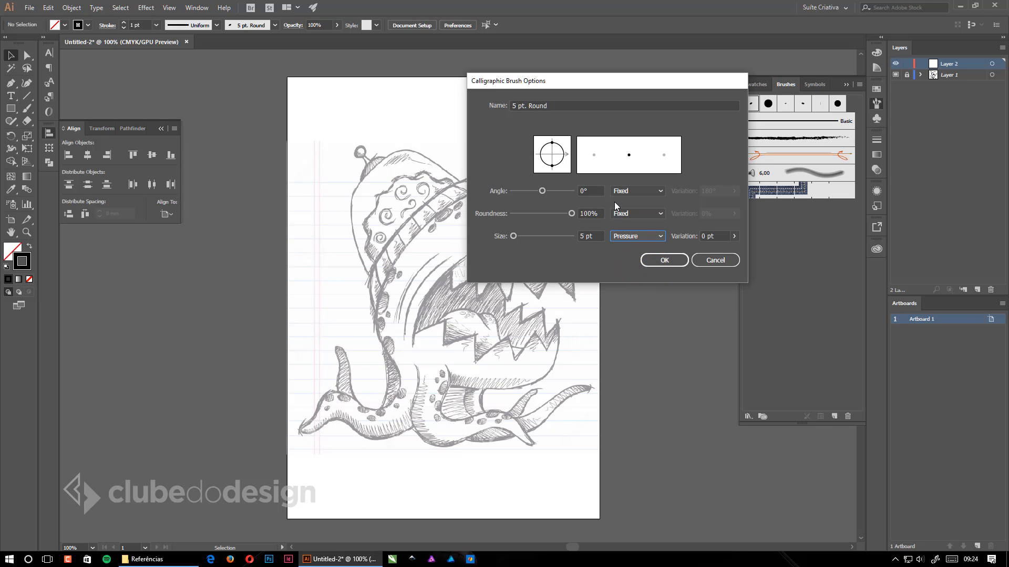
pyautogui.moveTo(734, 241); pyautogui.dragTo(749, 249)
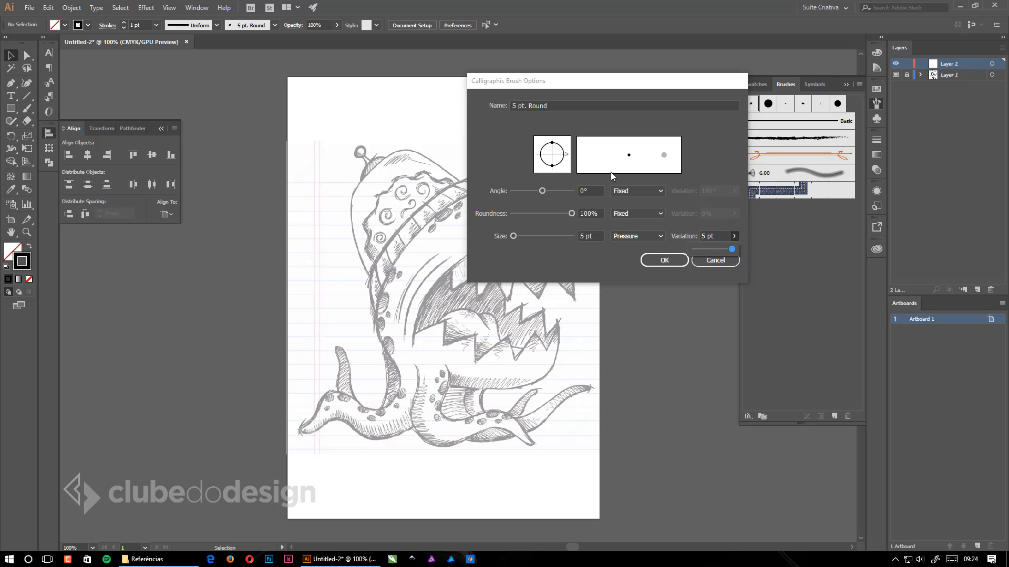
pyautogui.click(666, 260)
pyautogui.click(666, 259)
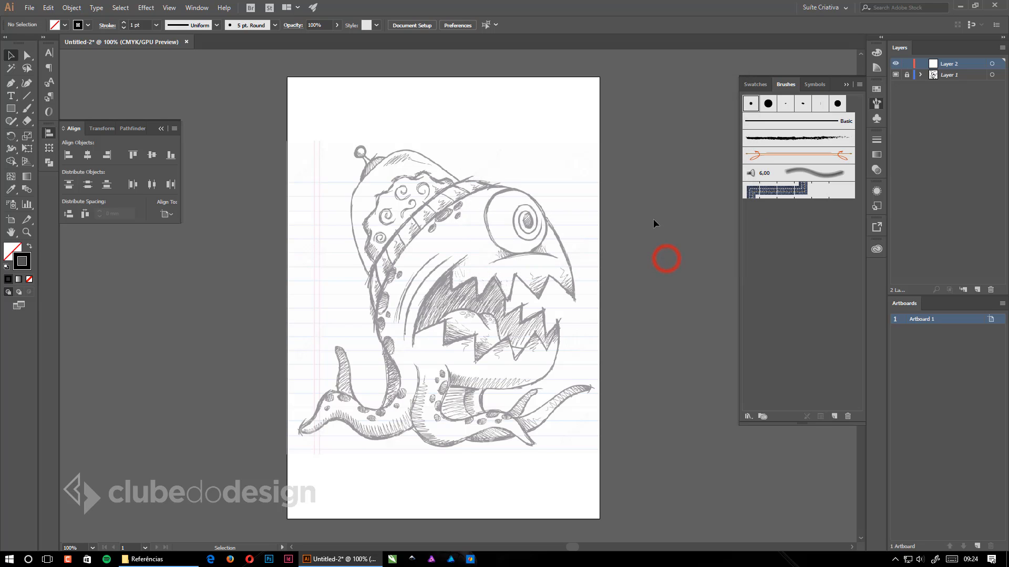
# Paint two long curved Paintbrush strokes to test the pressure-sensitive size, and delete them.
pyautogui.press('b')
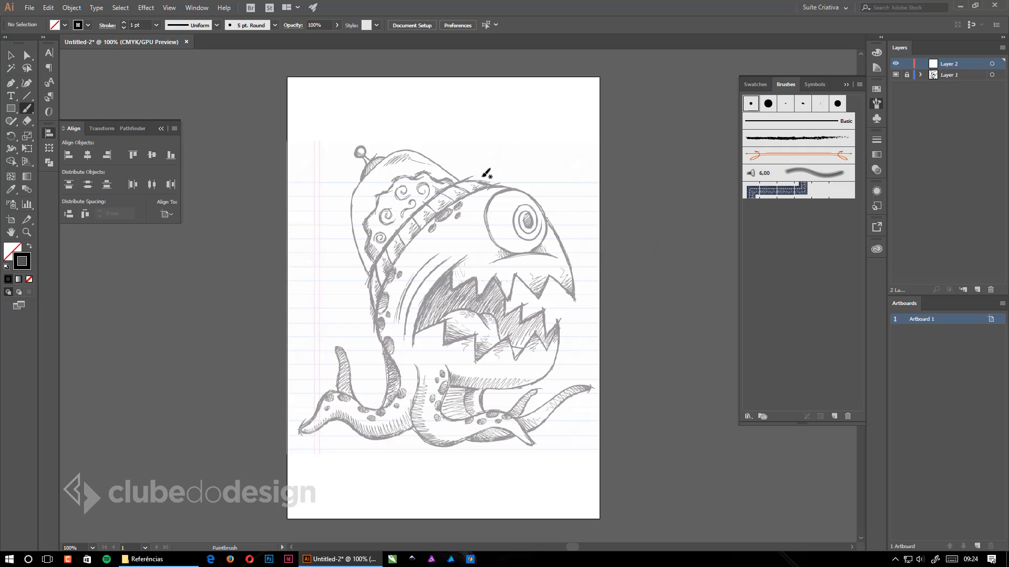
pyautogui.moveTo(449, 142)
pyautogui.mouseDown()
pyautogui.moveTo(488, 125)
pyautogui.moveTo(533, 141)
pyautogui.moveTo(563, 192)
pyautogui.moveTo(630, 185)
pyautogui.mouseUp()
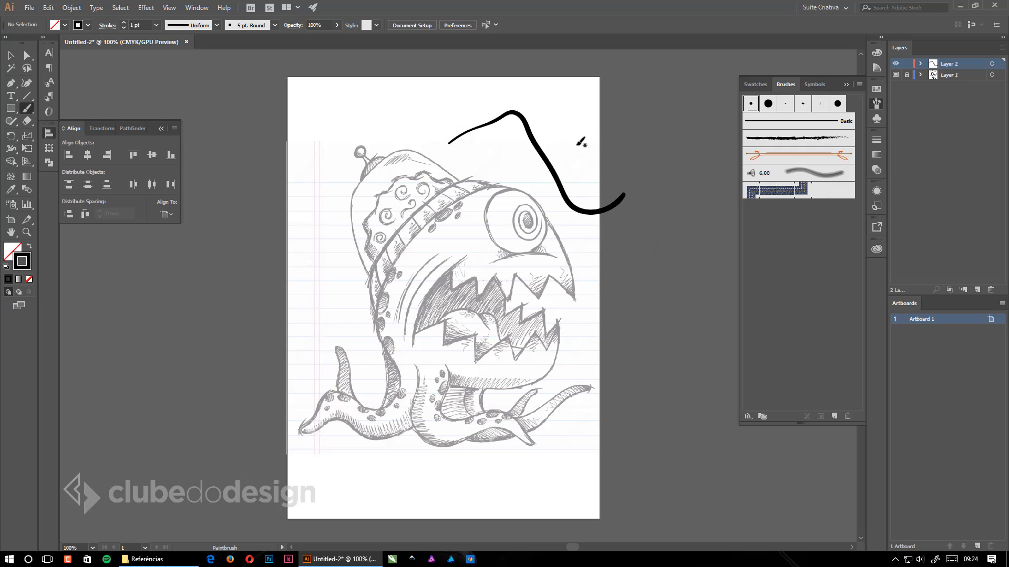
pyautogui.moveTo(581, 129)
pyautogui.mouseDown()
pyautogui.moveTo(604, 108)
pyautogui.moveTo(663, 188)
pyautogui.moveTo(680, 374)
pyautogui.mouseUp()
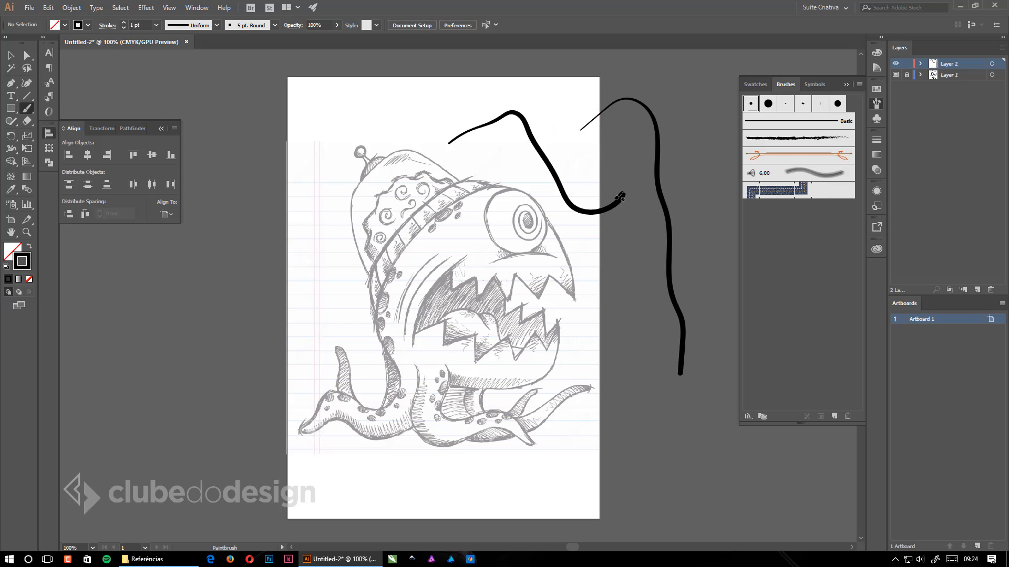
pyautogui.press('v')
pyautogui.moveTo(479, 97); pyautogui.dragTo(624, 189)
pyautogui.press('Delete')
# Try tracing the upper edge of the monster's hat band with the pressure-sensitive brush at 150% zoom, and undo the stroke.
pyautogui.keyDown('ctrl'); pyautogui.click(509, 260); pyautogui.keyUp('ctrl')
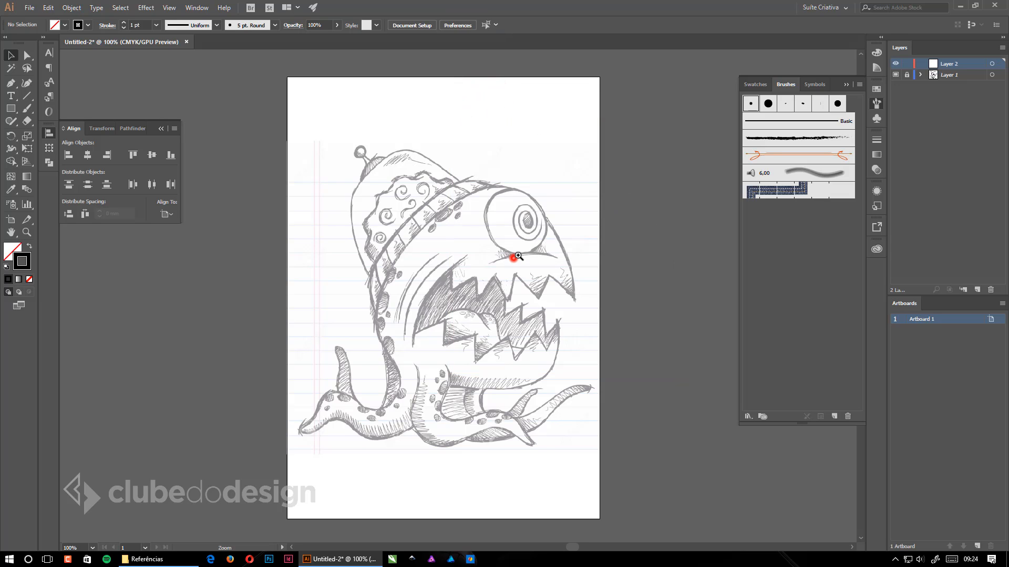
pyautogui.moveTo(555, 176); pyautogui.dragTo(588, 168)
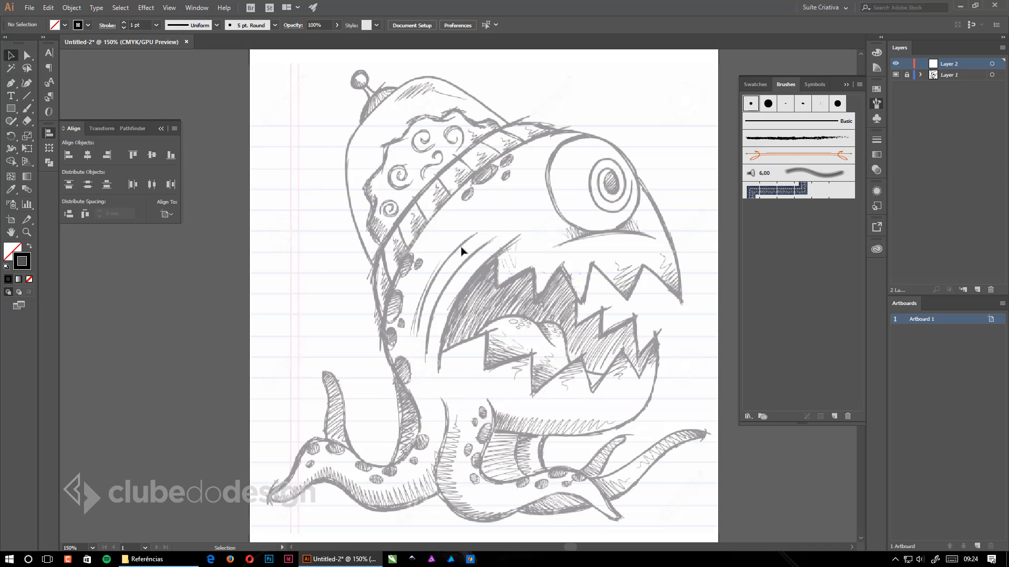
pyautogui.press('b')
pyautogui.moveTo(380, 320)
pyautogui.mouseDown()
pyautogui.moveTo(377, 266)
pyautogui.moveTo(397, 223)
pyautogui.moveTo(464, 148)
pyautogui.moveTo(506, 122)
pyautogui.moveTo(557, 129)
pyautogui.mouseUp()
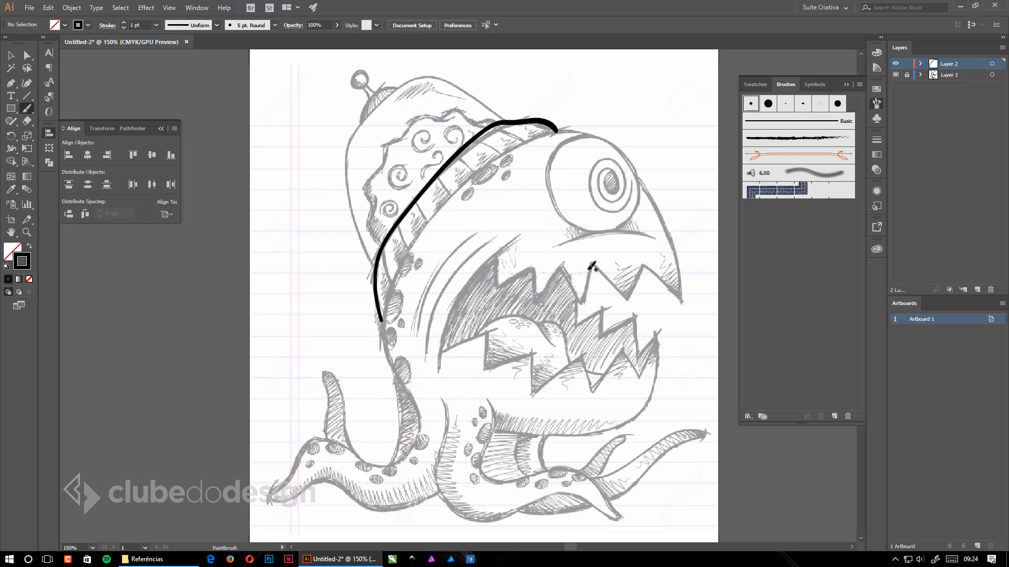
pyautogui.hotkey('ctrl', 'z')
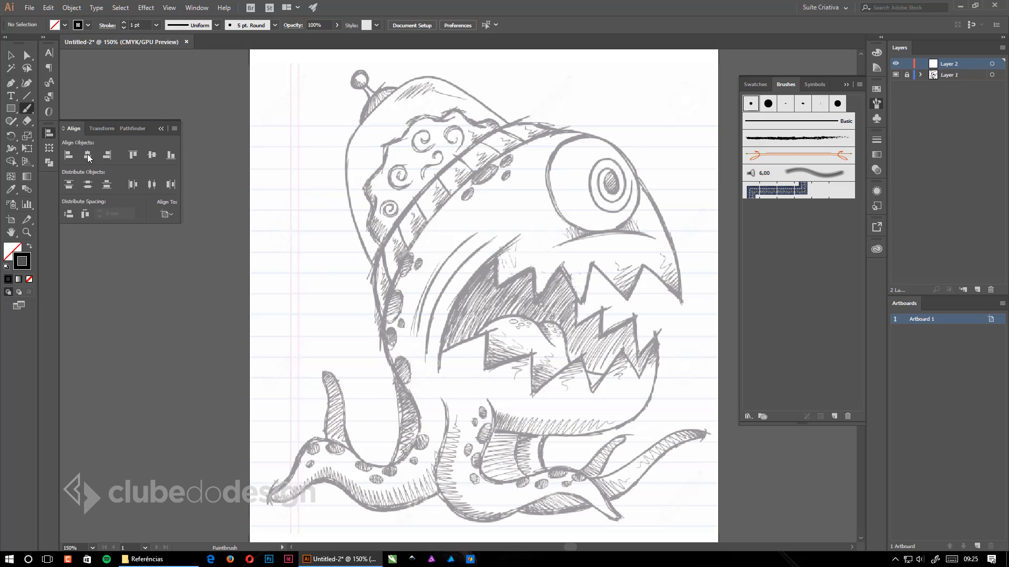
# Set the Paintbrush fidelity to the Accurate extreme, and test it with a hat band stroke that is undone.
pyautogui.doubleClick(26, 108)
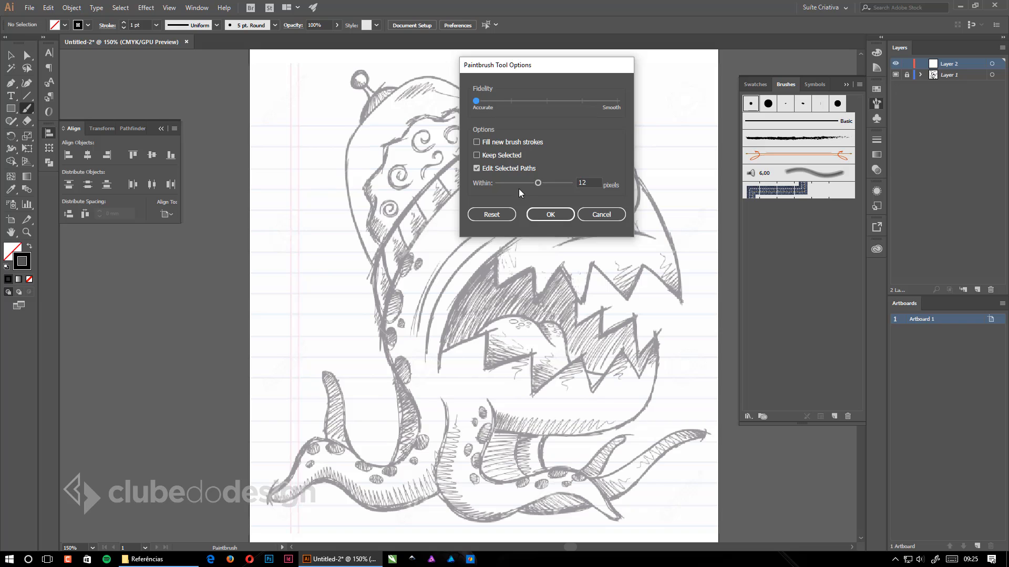
pyautogui.click(550, 214)
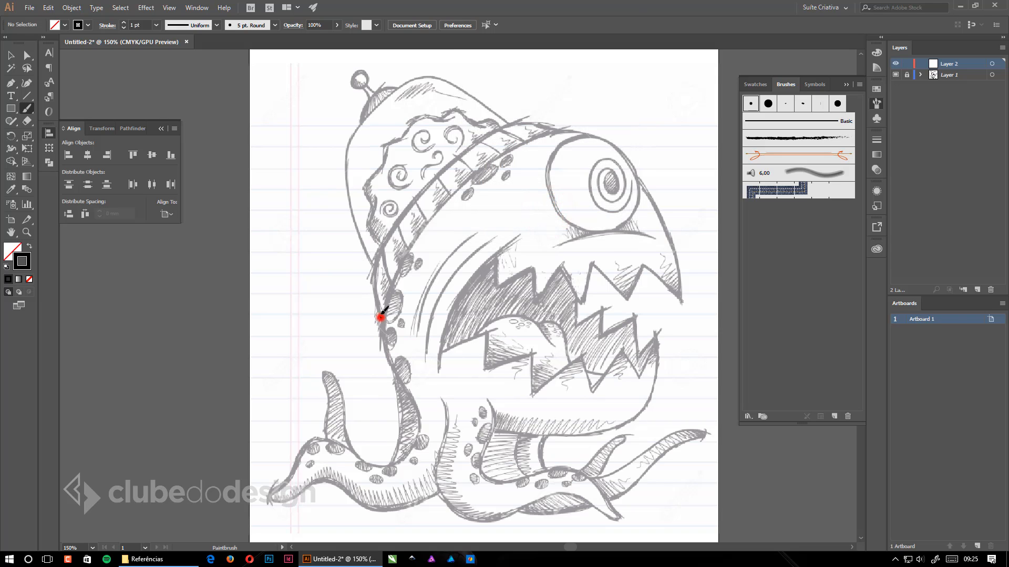
pyautogui.moveTo(381, 317)
pyautogui.mouseDown()
pyautogui.moveTo(389, 244)
pyautogui.moveTo(442, 174)
pyautogui.moveTo(517, 125)
pyautogui.moveTo(553, 127)
pyautogui.mouseUp()
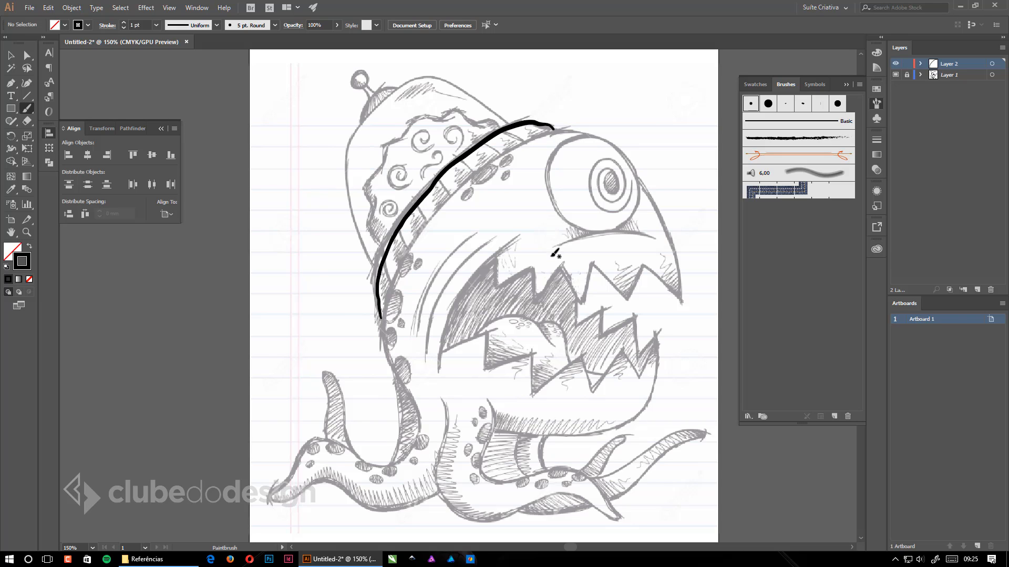
pyautogui.hotkey('ctrl', 'z')
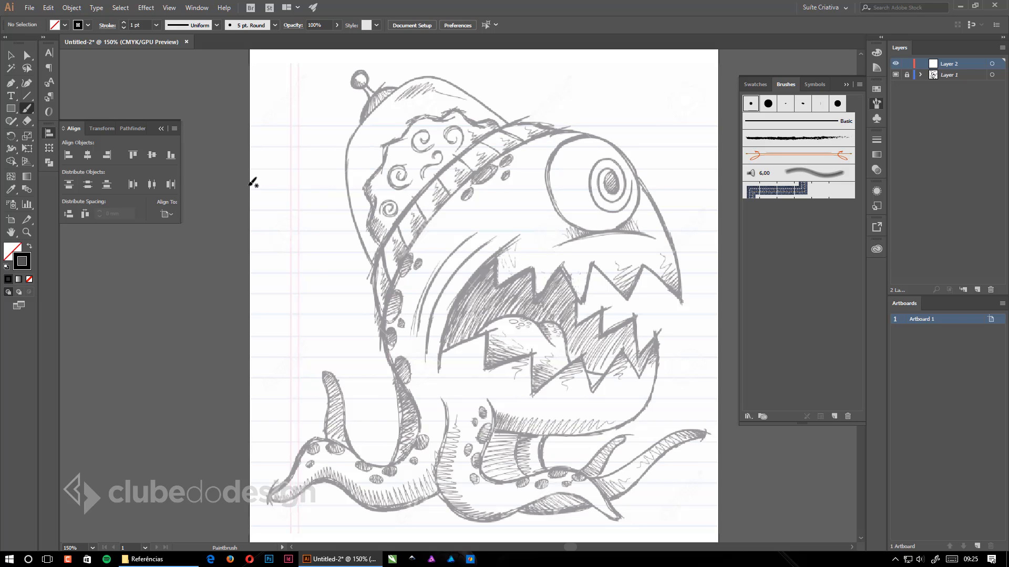
# Set the Paintbrush fidelity to the Smooth extreme, and test it with a stroke along the hat band that is undone.
pyautogui.doubleClick(28, 109)
pyautogui.click(607, 100)
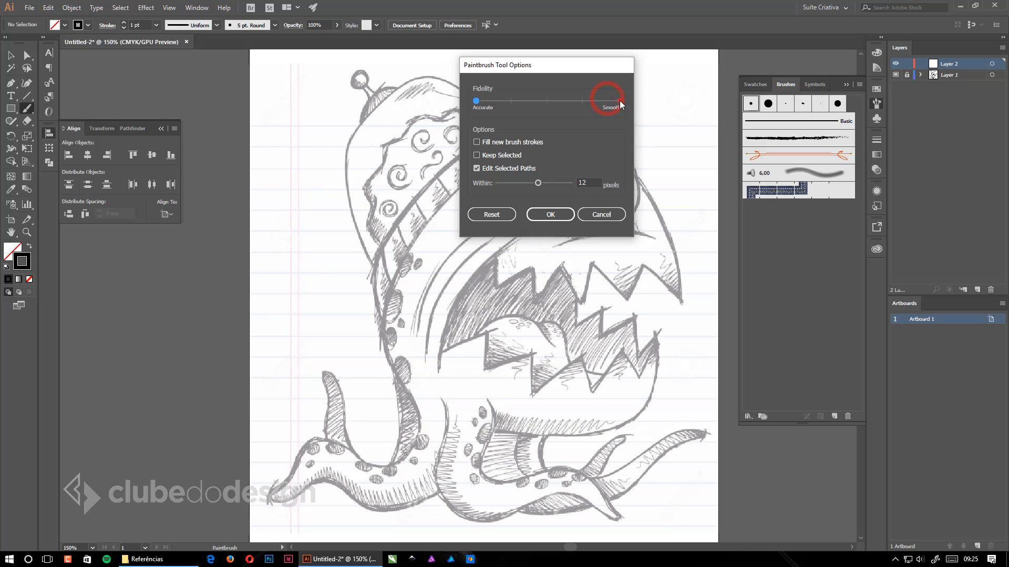
pyautogui.click(619, 101)
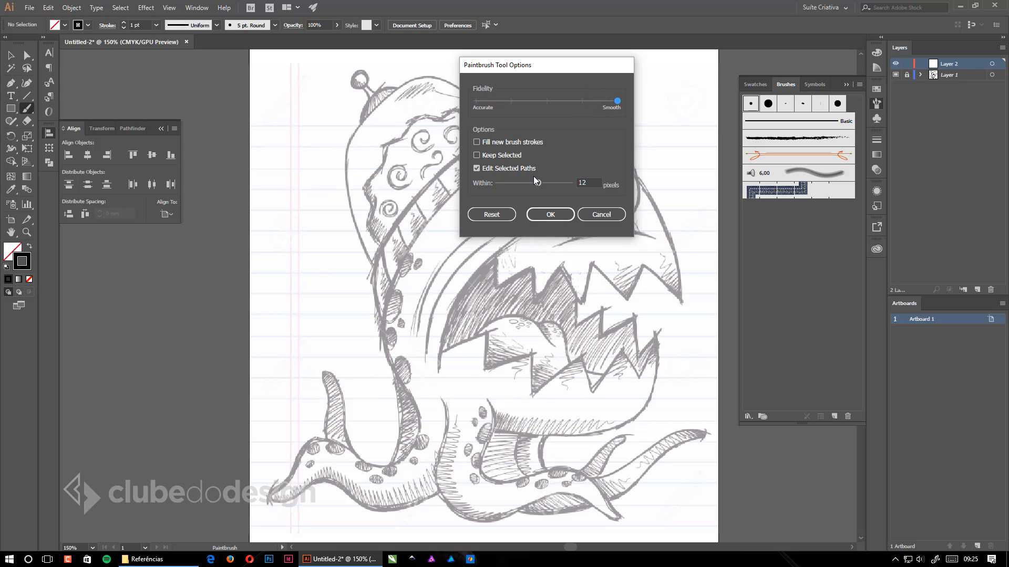
pyautogui.click(551, 213)
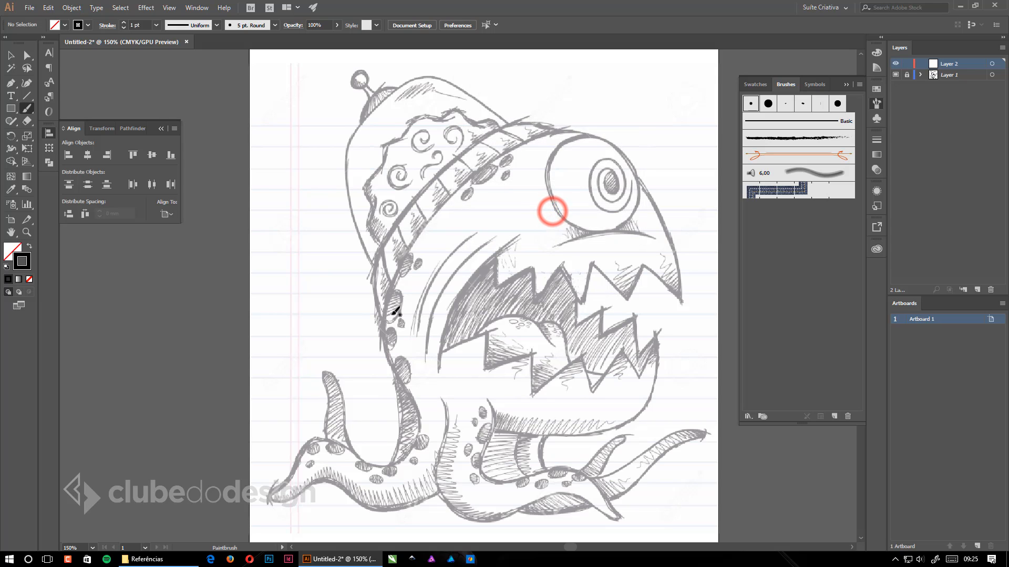
pyautogui.moveTo(382, 318)
pyautogui.mouseDown()
pyautogui.moveTo(382, 268)
pyautogui.moveTo(402, 222)
pyautogui.moveTo(501, 129)
pyautogui.moveTo(531, 114)
pyautogui.moveTo(557, 128)
pyautogui.mouseUp()
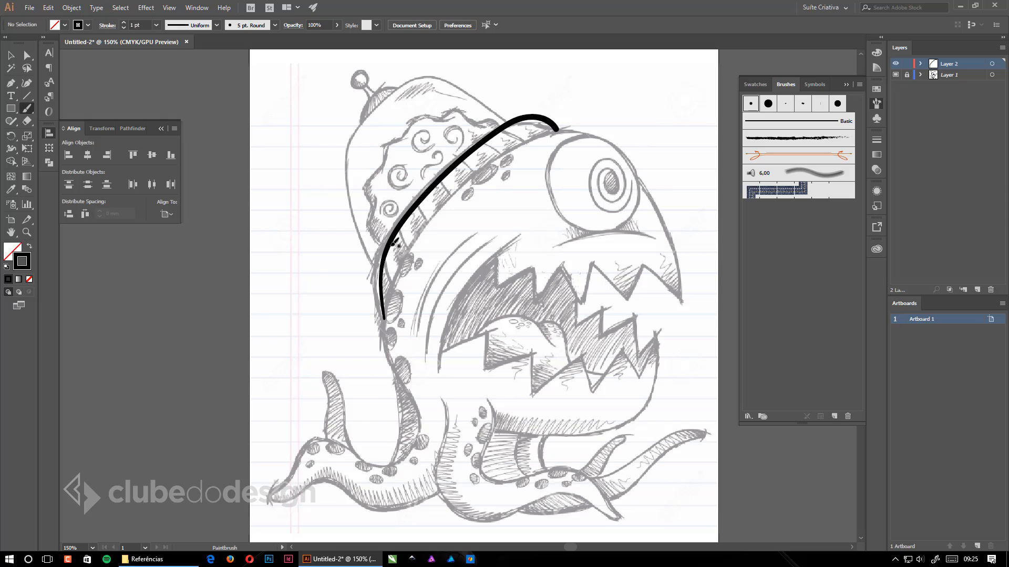
pyautogui.hotkey('ctrl', 'z')
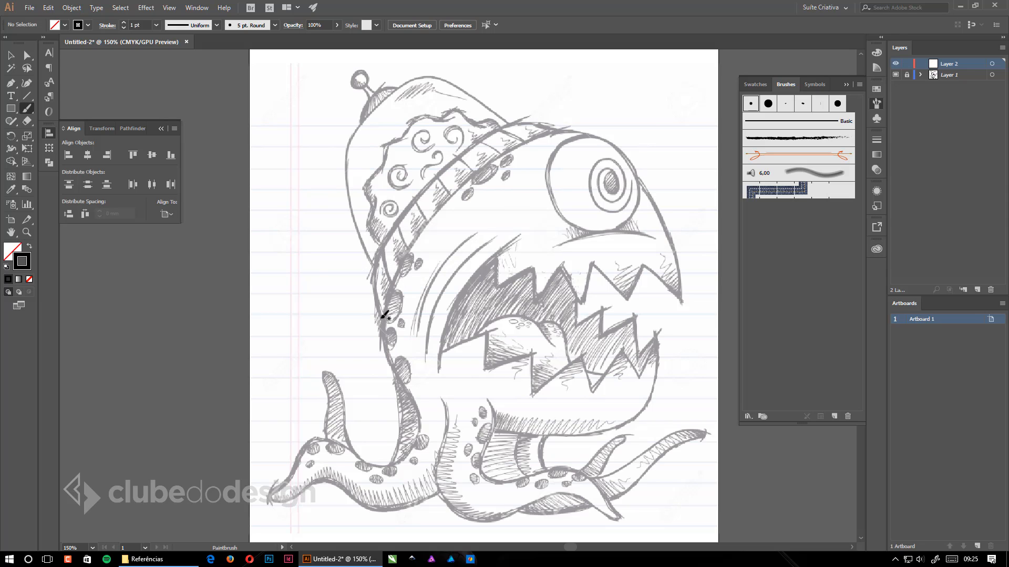
# Trace the upper edge of the monster's hat band with one Paintbrush stroke, and enable Fill new brush strokes for the Paintbrush.
pyautogui.moveTo(381, 318)
pyautogui.mouseDown()
pyautogui.moveTo(375, 268)
pyautogui.moveTo(432, 178)
pyautogui.moveTo(527, 114)
pyautogui.moveTo(547, 115)
pyautogui.moveTo(565, 129)
pyautogui.mouseUp()
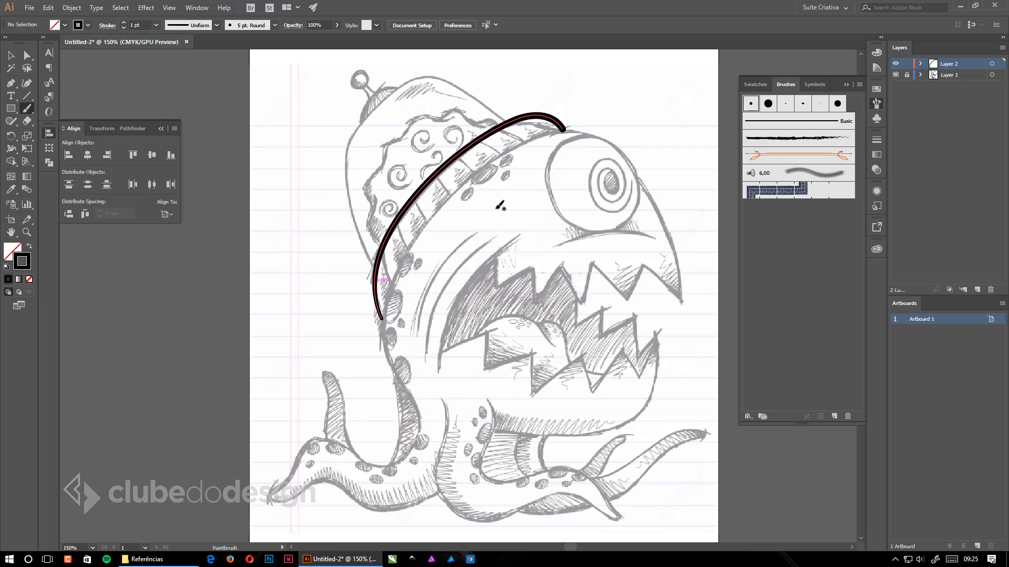
pyautogui.doubleClick(28, 109)
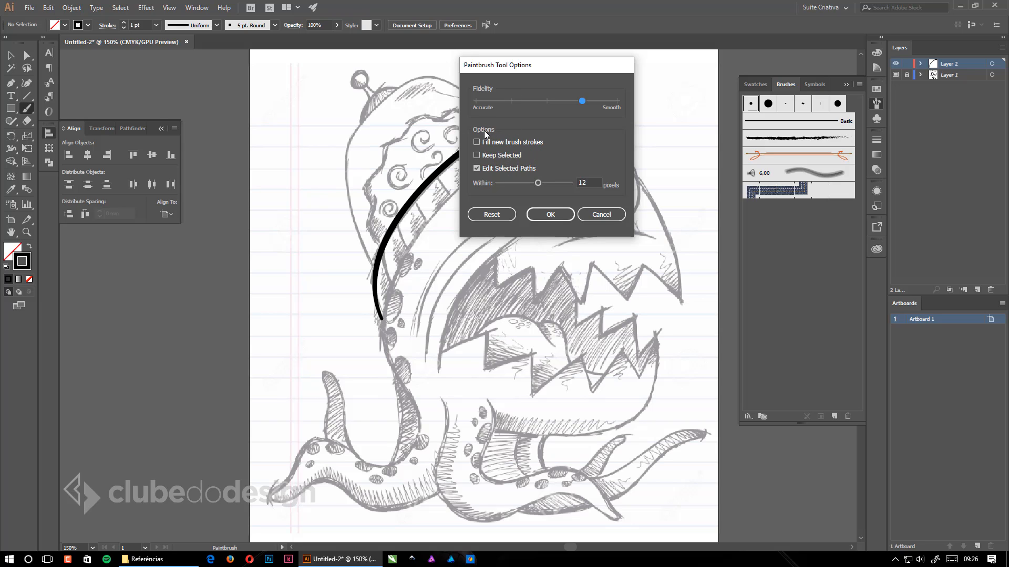
pyautogui.click(476, 142)
pyautogui.click(544, 215)
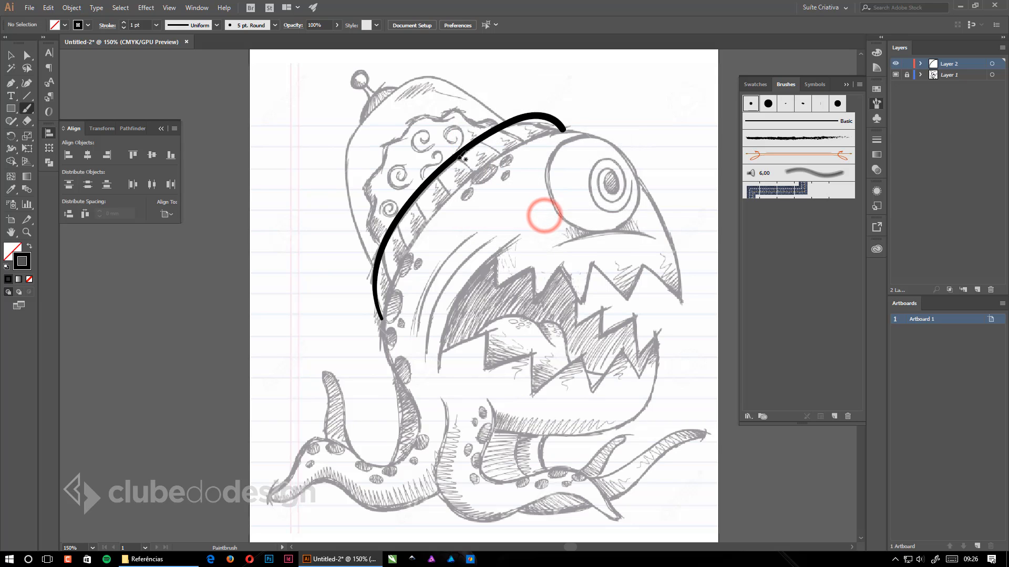
# Paint a curved test stroke across the artboard's left edge beside the hat, with the fill set to none.
pyautogui.click(14, 251)
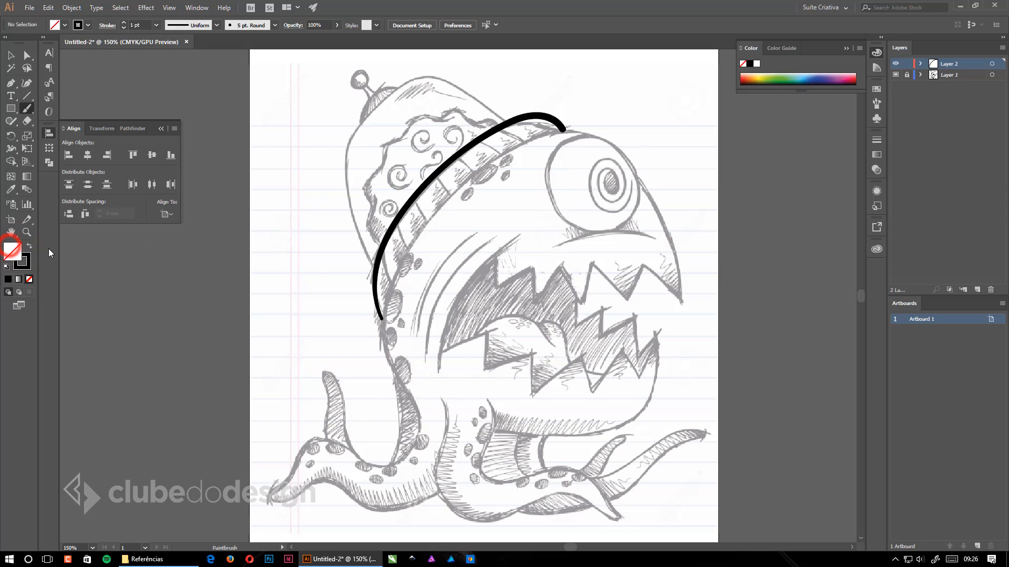
pyautogui.click(24, 264)
pyautogui.moveTo(276, 145); pyautogui.dragTo(237, 278)
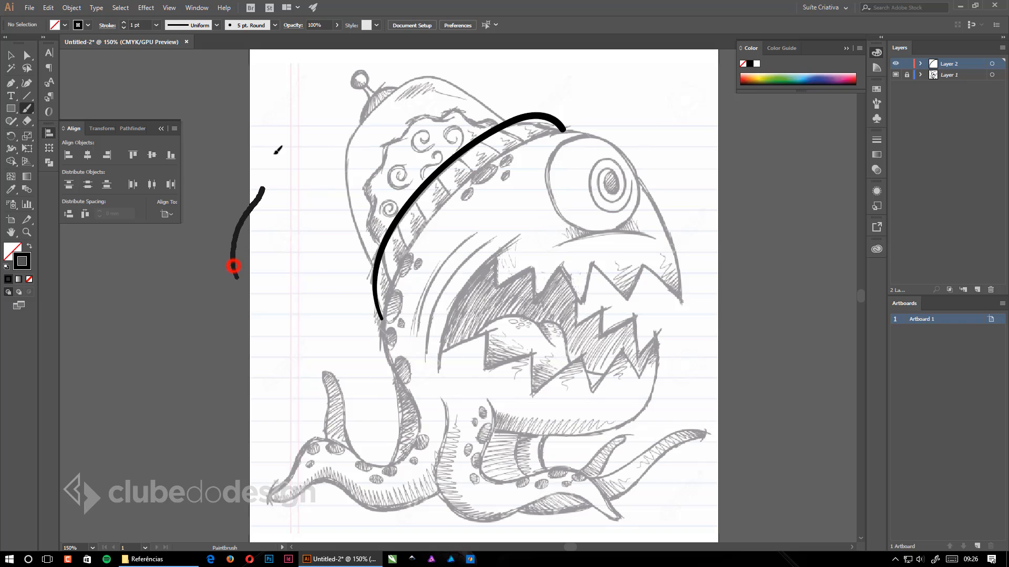
# Set the fill colour to brown 894b00, and paint two curved test strokes with it beside the monster.
pyautogui.doubleClick(14, 251)
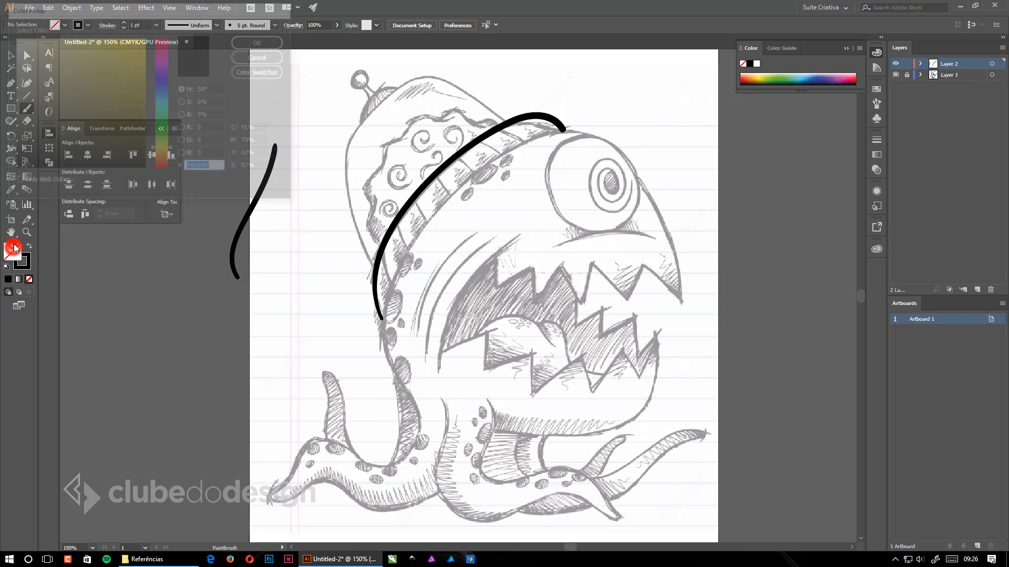
pyautogui.click(162, 158)
pyautogui.click(145, 99)
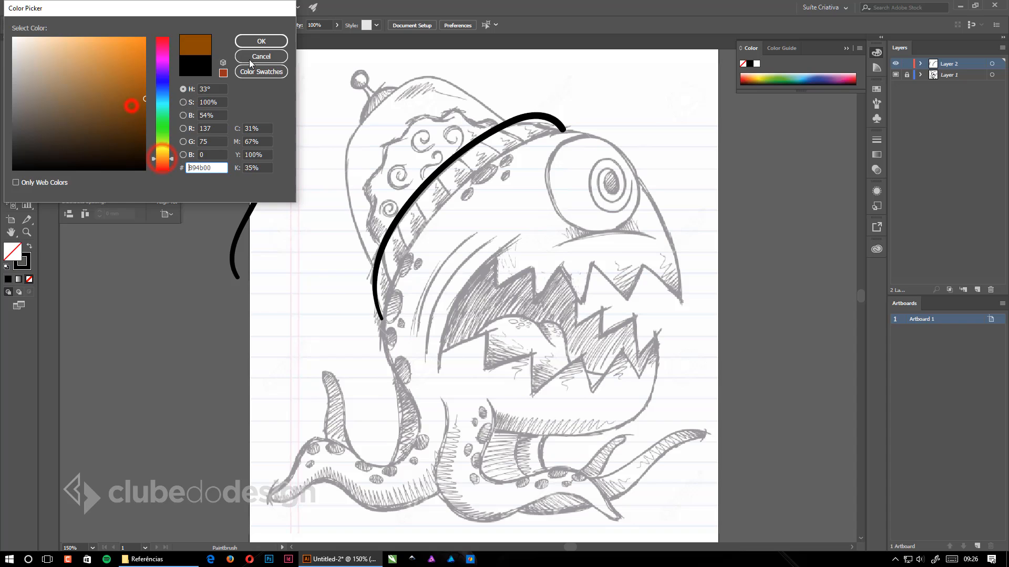
pyautogui.click(271, 41)
pyautogui.moveTo(191, 424); pyautogui.dragTo(223, 327)
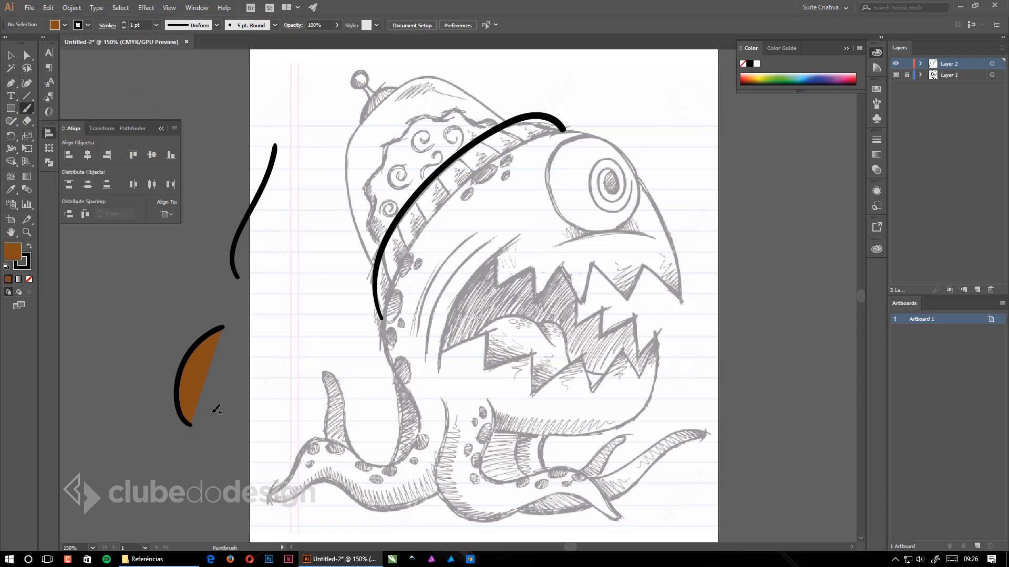
pyautogui.moveTo(293, 359)
pyautogui.mouseDown()
pyautogui.moveTo(297, 287)
pyautogui.moveTo(331, 265)
pyautogui.mouseUp()
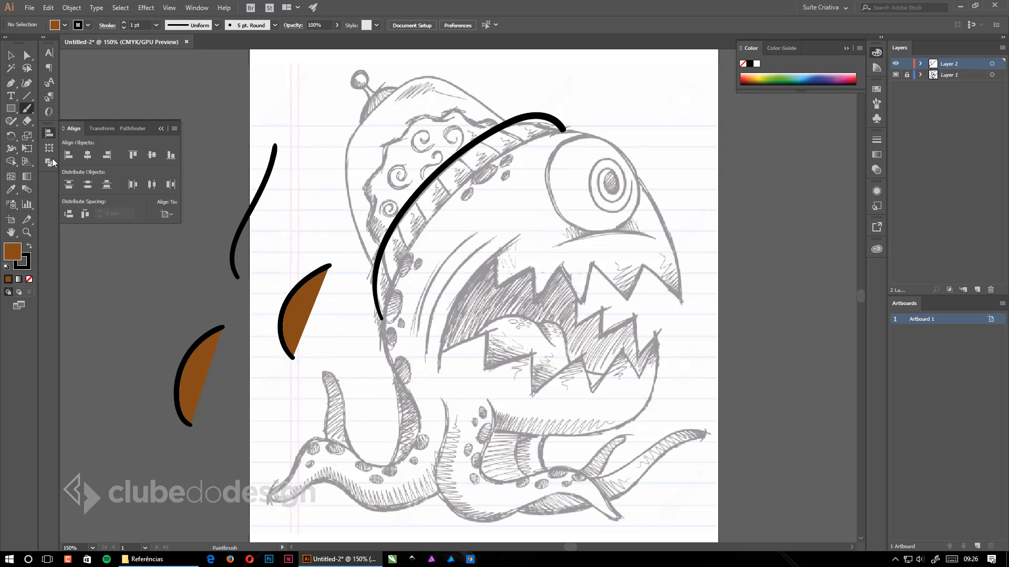
# In the Paintbrush options, disable Fill new brush strokes and Edit Selected Paths, and enable Keep Selected.
pyautogui.doubleClick(28, 110)
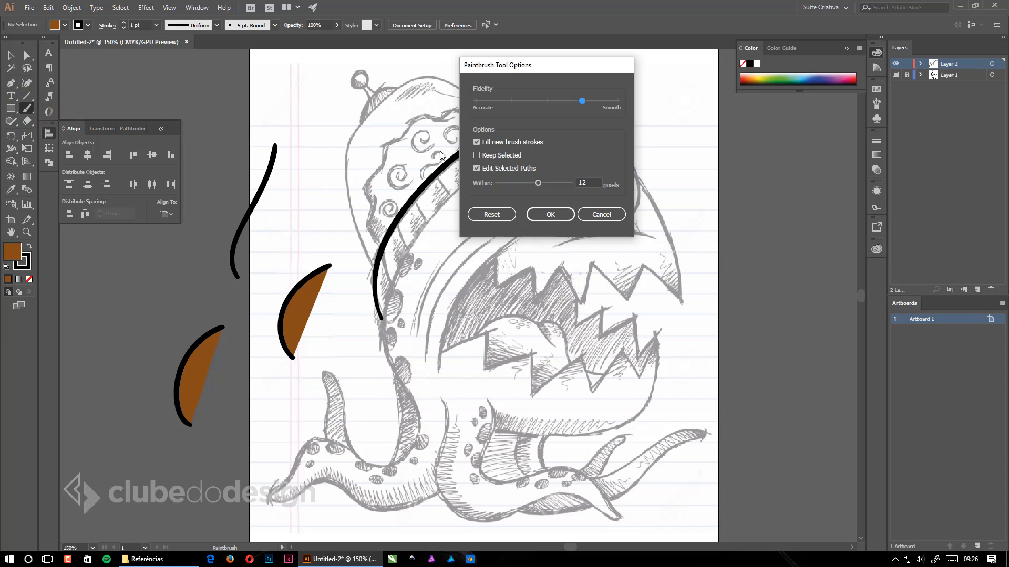
pyautogui.click(476, 142)
pyautogui.click(477, 156)
pyautogui.click(477, 168)
pyautogui.click(553, 215)
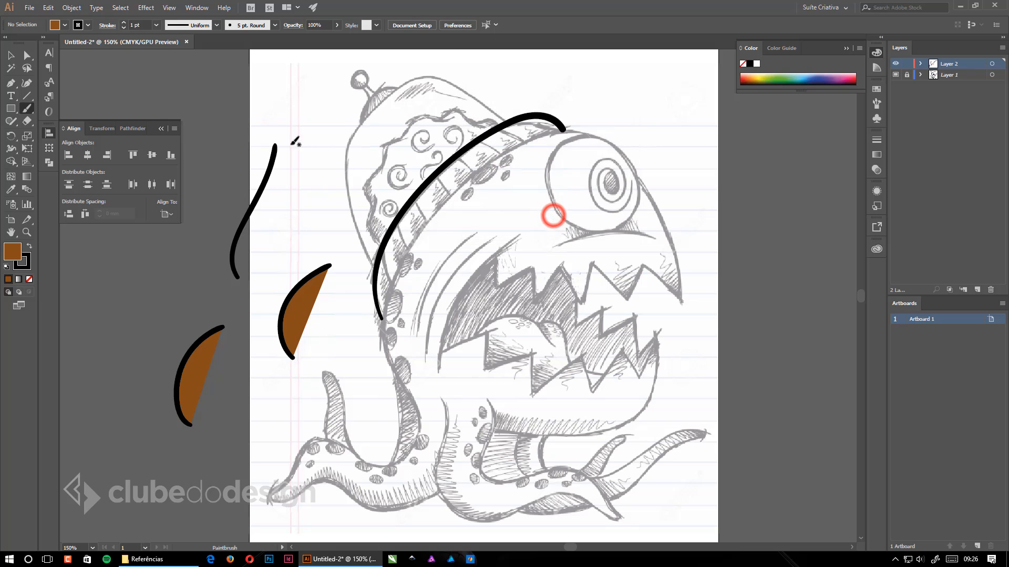
# Paint two curved test strokes about 39 mm and 30 mm tall beside the monster's eye, both starting from the same lower end.
pyautogui.doubleClick(20, 254)
pyautogui.press('Escape')
pyautogui.doubleClick(24, 110)
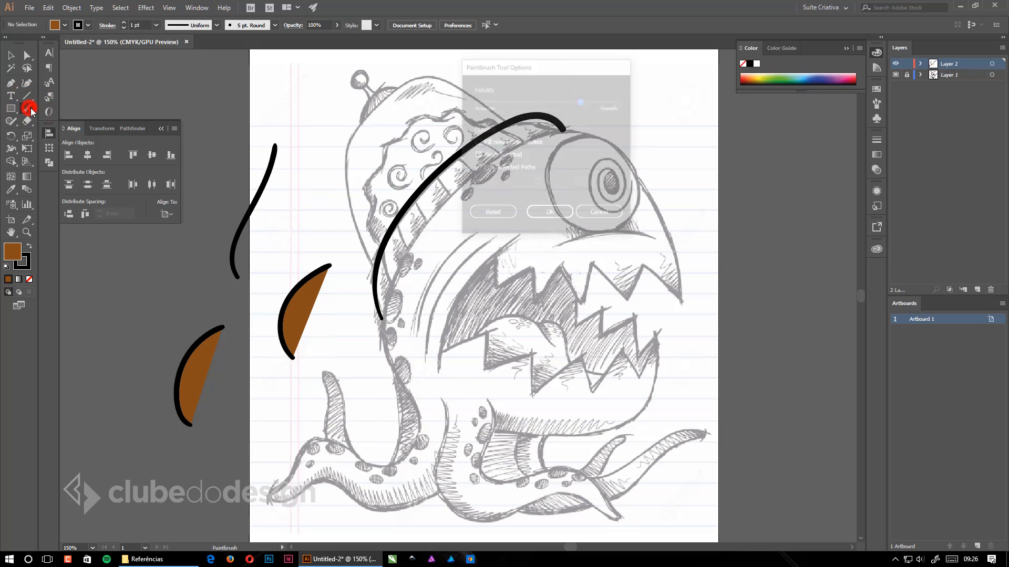
pyautogui.click(549, 215)
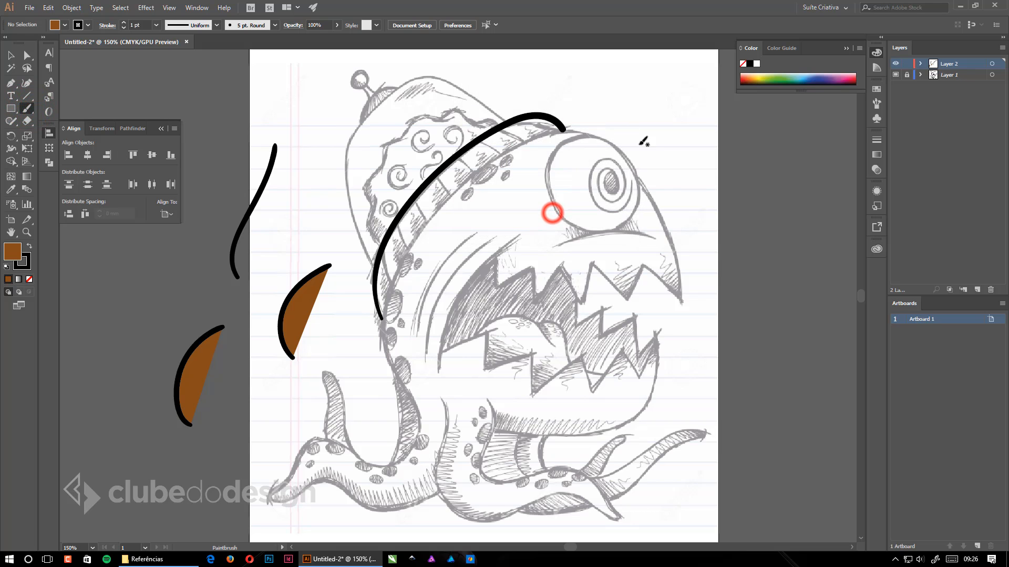
pyautogui.moveTo(685, 238); pyautogui.dragTo(695, 153)
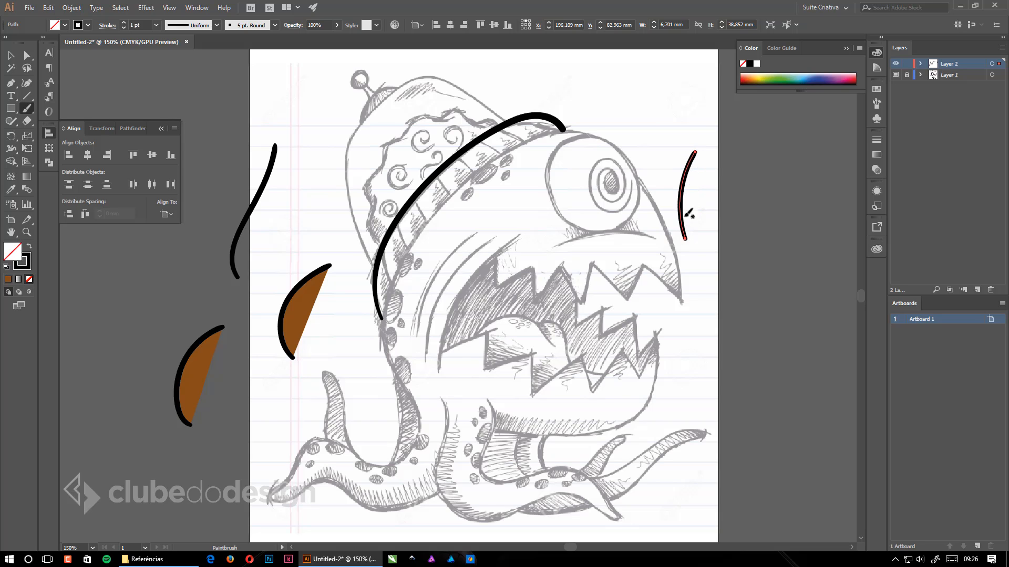
pyautogui.moveTo(685, 240); pyautogui.dragTo(702, 175)
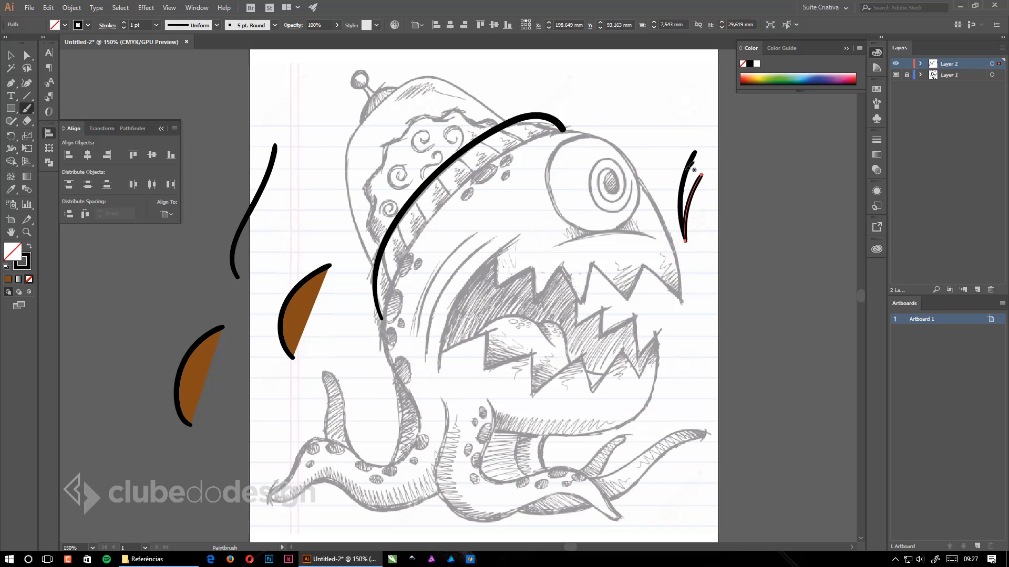
# Delete all the test strokes beside the monster's eye, on the hat band and around the artboard's left edge.
pyautogui.press('v')
pyautogui.moveTo(668, 150)
pyautogui.mouseDown()
pyautogui.moveTo(711, 193)
pyautogui.moveTo(706, 232)
pyautogui.mouseUp()
pyautogui.press('Delete')
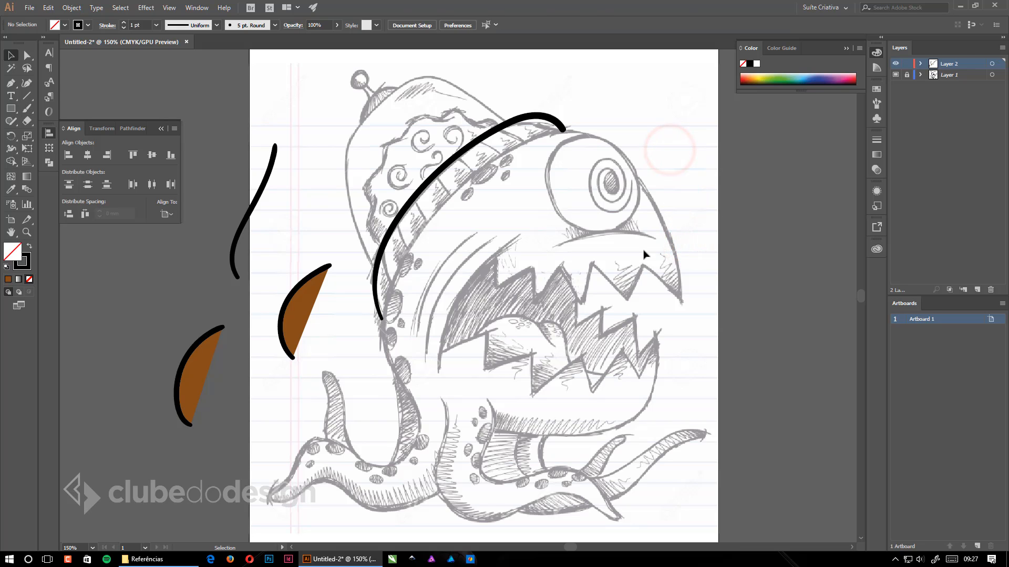
pyautogui.press('Delete')
pyautogui.moveTo(247, 209)
pyautogui.mouseDown()
pyautogui.moveTo(378, 403)
pyautogui.moveTo(387, 388)
pyautogui.mouseUp()
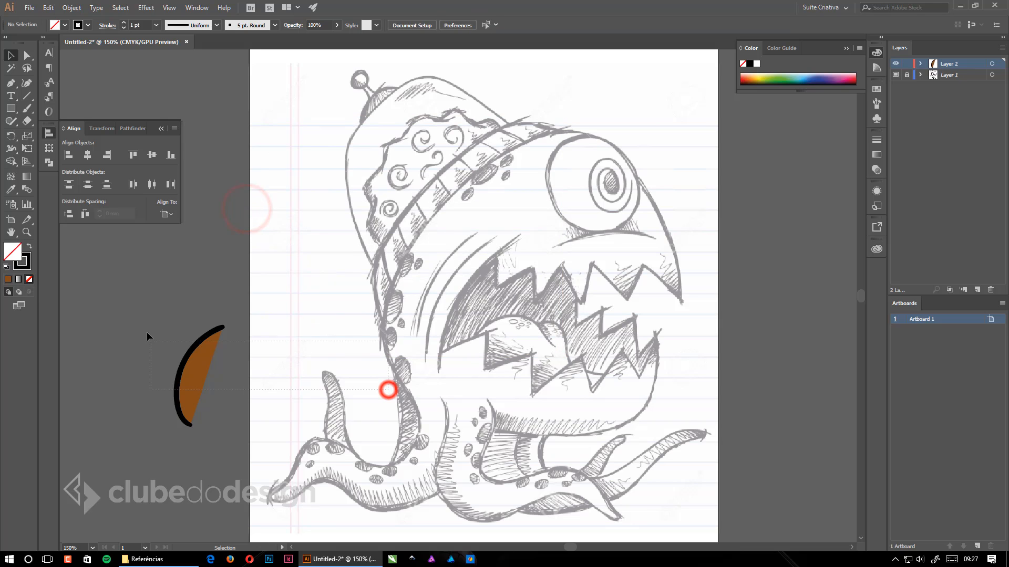
pyautogui.press('Delete')
# Enable Edit Selected Paths in the Paintbrush options, keeping the distance at 12 pixels.
pyautogui.press('b')
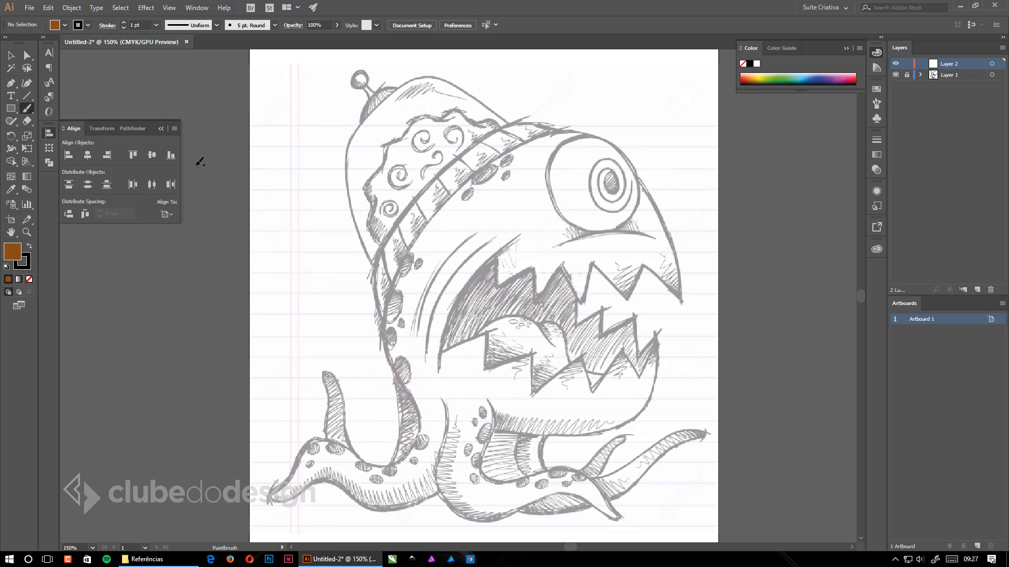
pyautogui.doubleClick(26, 108)
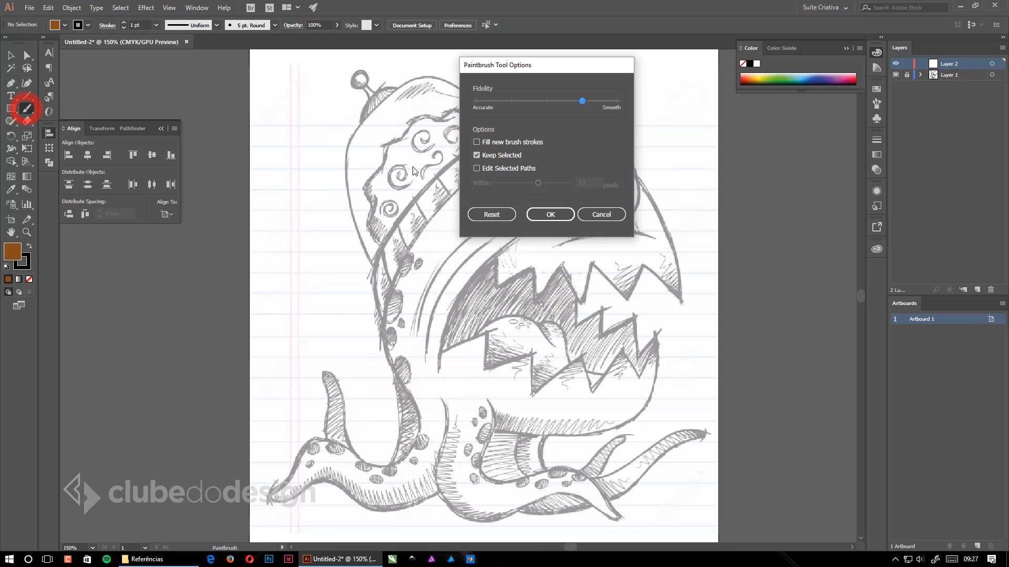
pyautogui.click(503, 167)
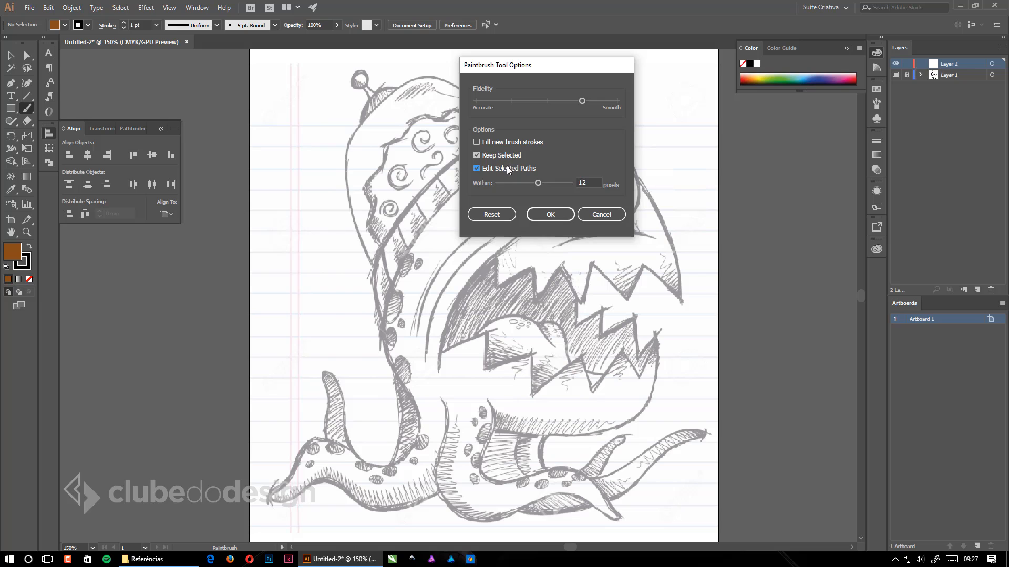
pyautogui.click(543, 213)
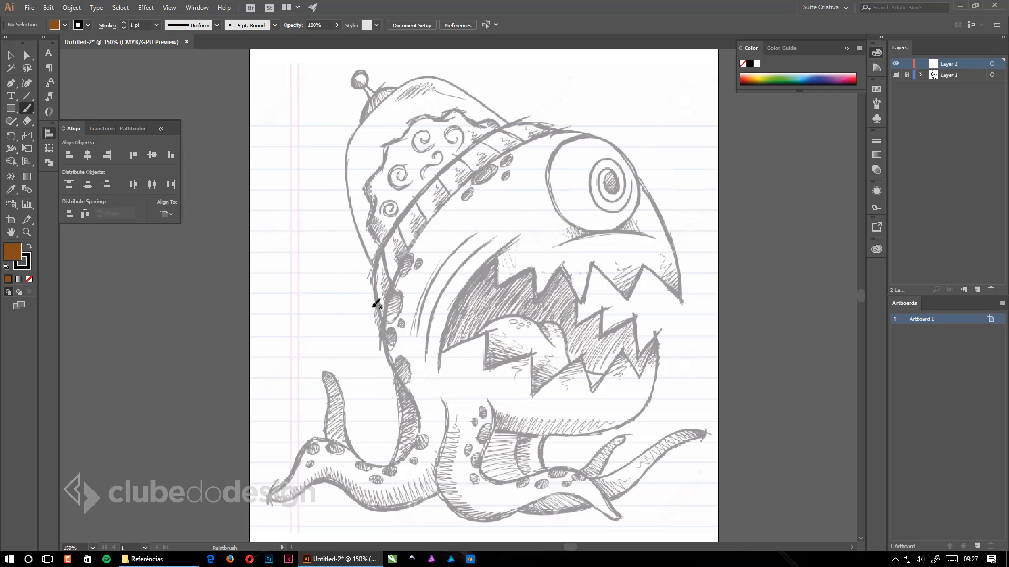
# Paint a stroke about 35 mm tall at the hat band's lower end, and reshape it by redrawing over the selected path.
pyautogui.moveTo(382, 319); pyautogui.dragTo(373, 240)
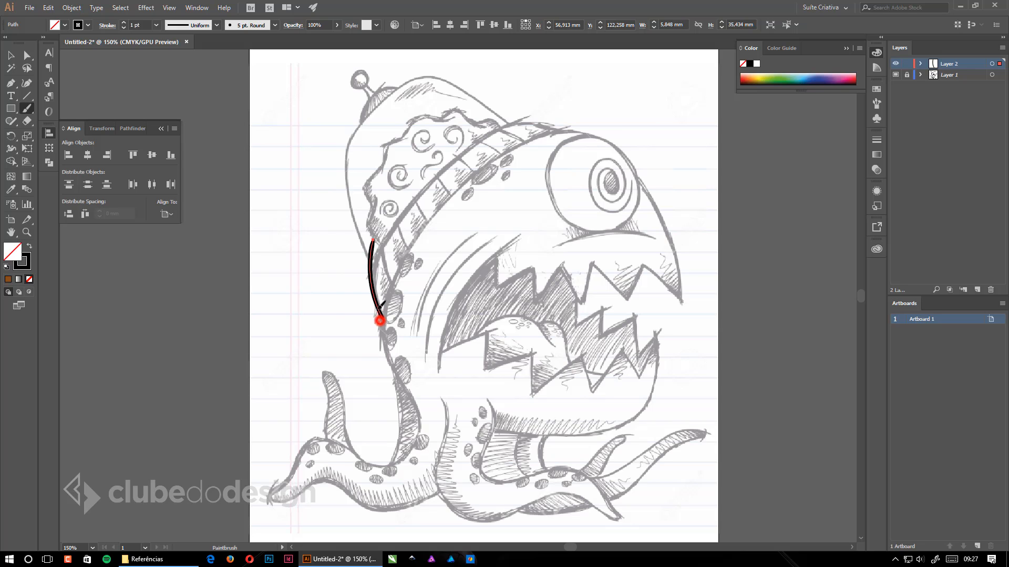
pyautogui.moveTo(382, 321); pyautogui.dragTo(378, 251)
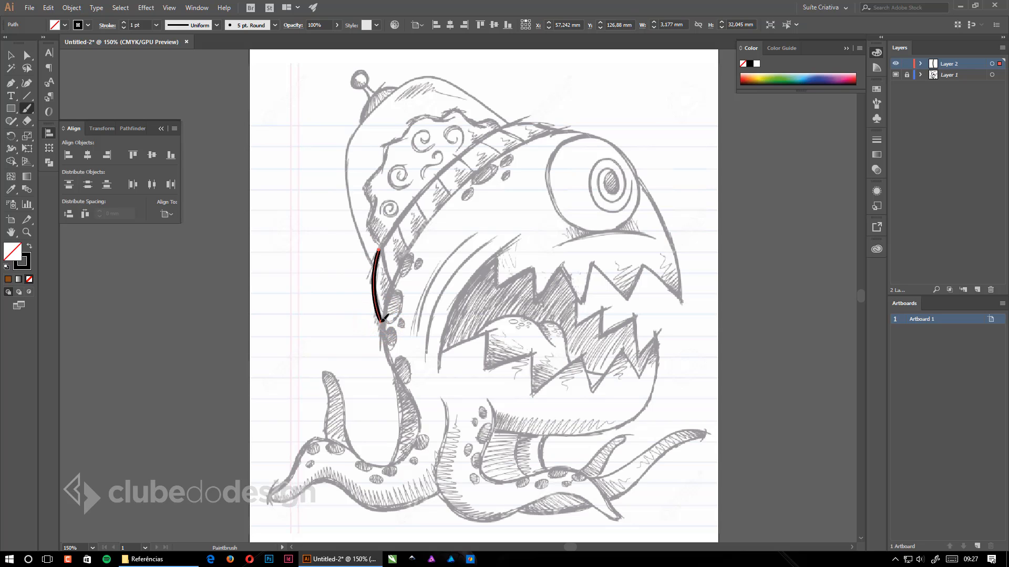
pyautogui.moveTo(381, 321); pyautogui.dragTo(379, 251)
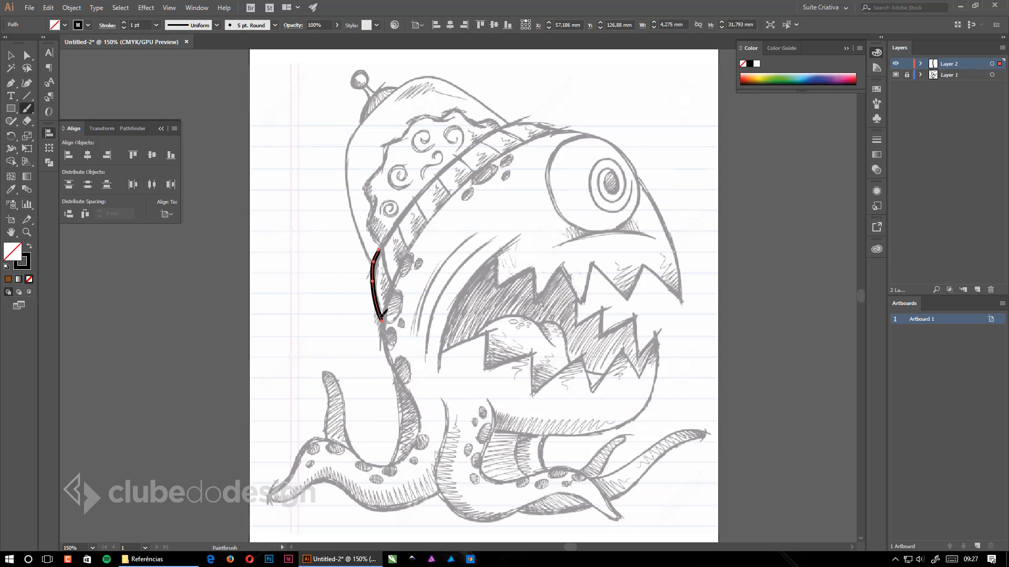
pyautogui.moveTo(382, 318); pyautogui.dragTo(379, 251)
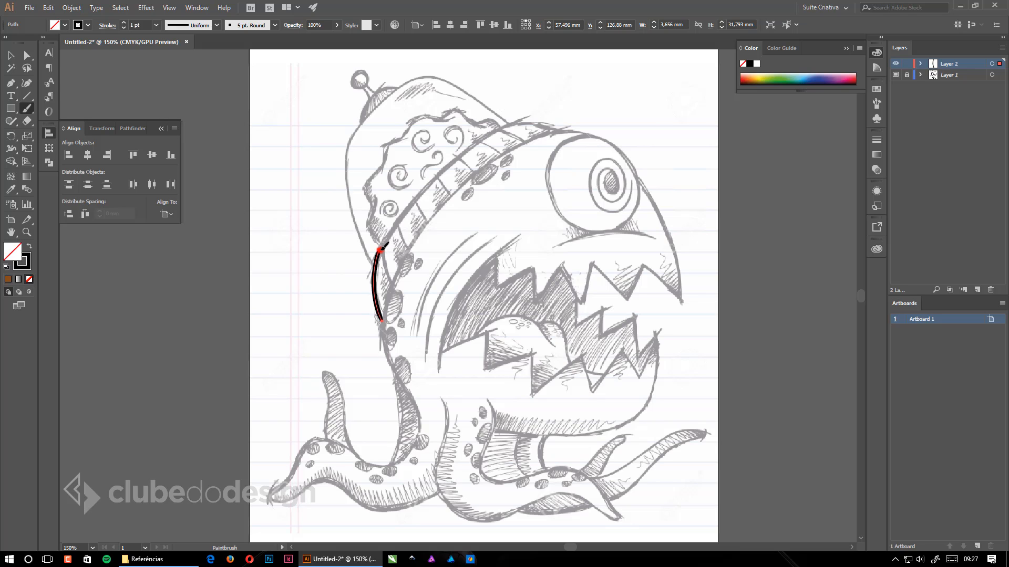
# Extend the selected stroke up along the hat band to the forehead, redrawing it until it spans about 81 by 89 mm.
pyautogui.moveTo(382, 248)
pyautogui.mouseDown()
pyautogui.moveTo(443, 162)
pyautogui.moveTo(496, 122)
pyautogui.mouseUp()
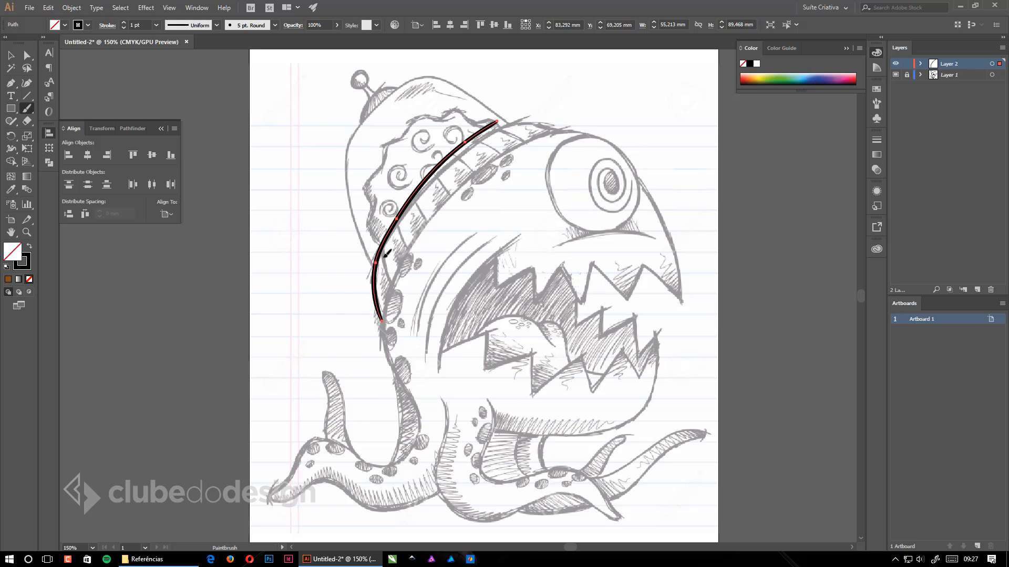
pyautogui.moveTo(376, 263); pyautogui.dragTo(495, 136)
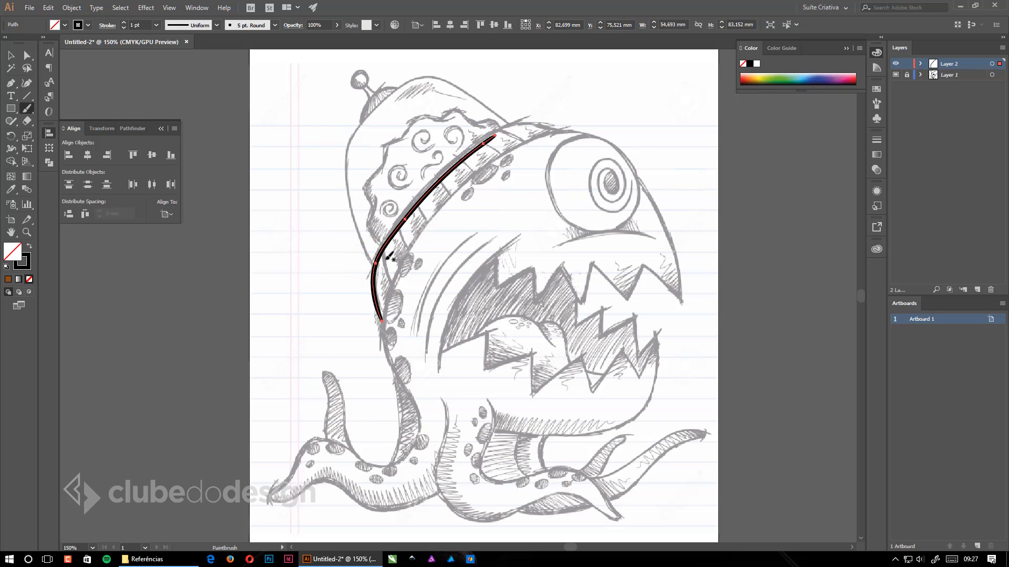
pyautogui.moveTo(373, 266); pyautogui.dragTo(503, 124)
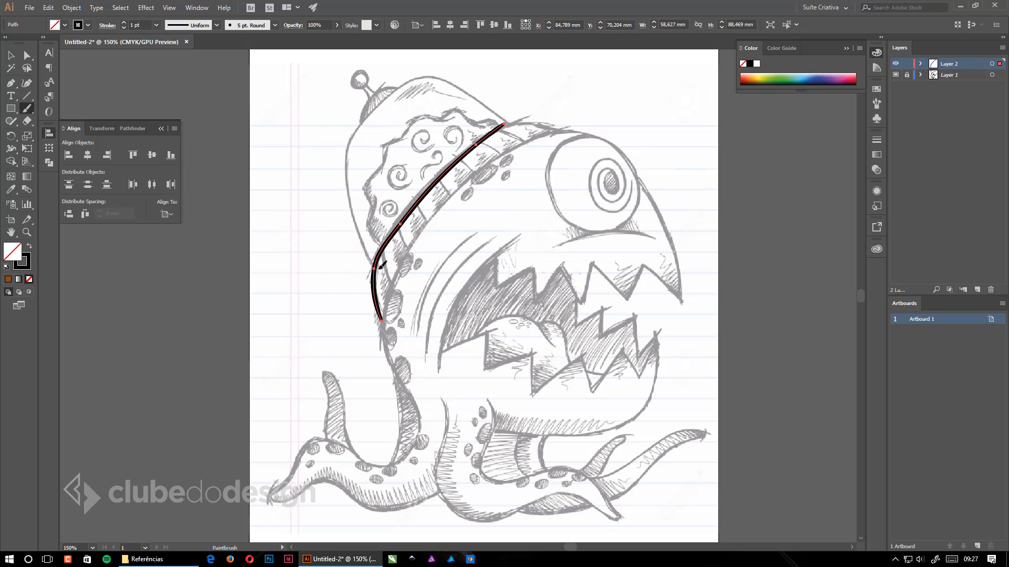
pyautogui.moveTo(374, 270)
pyautogui.mouseDown()
pyautogui.moveTo(432, 189)
pyautogui.moveTo(506, 129)
pyautogui.mouseUp()
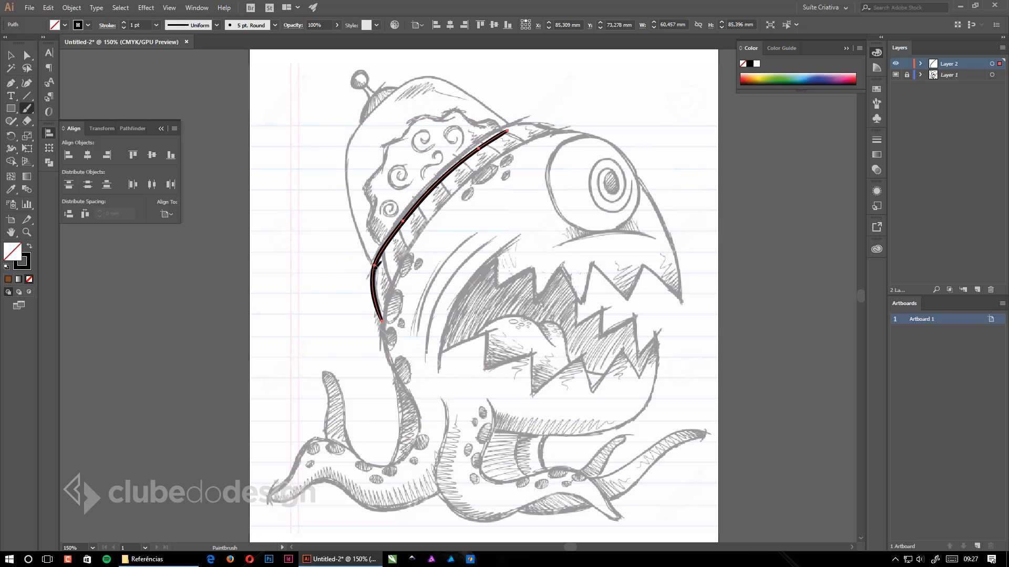
pyautogui.moveTo(373, 270)
pyautogui.mouseDown()
pyautogui.moveTo(440, 173)
pyautogui.moveTo(493, 130)
pyautogui.moveTo(557, 137)
pyautogui.moveTo(501, 129)
pyautogui.moveTo(551, 128)
pyautogui.mouseUp()
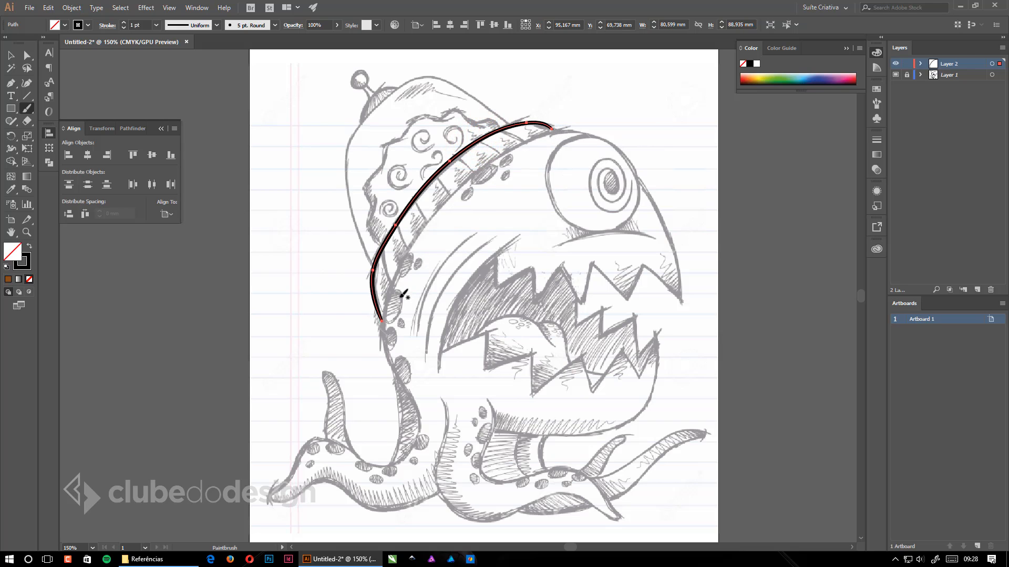
# Try redrawing the selected hat band stroke from its lower end along different curves, undoing each change.
pyautogui.moveTo(383, 318)
pyautogui.mouseDown()
pyautogui.moveTo(402, 267)
pyautogui.moveTo(449, 205)
pyautogui.moveTo(544, 128)
pyautogui.mouseUp()
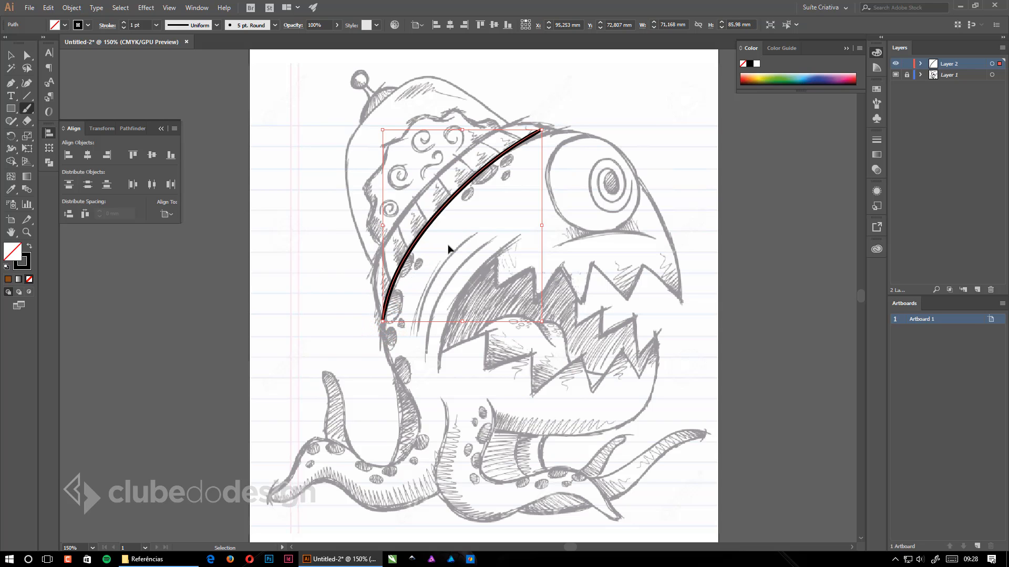
pyautogui.hotkey('ctrl', 'z')
pyautogui.moveTo(383, 320); pyautogui.dragTo(488, 135)
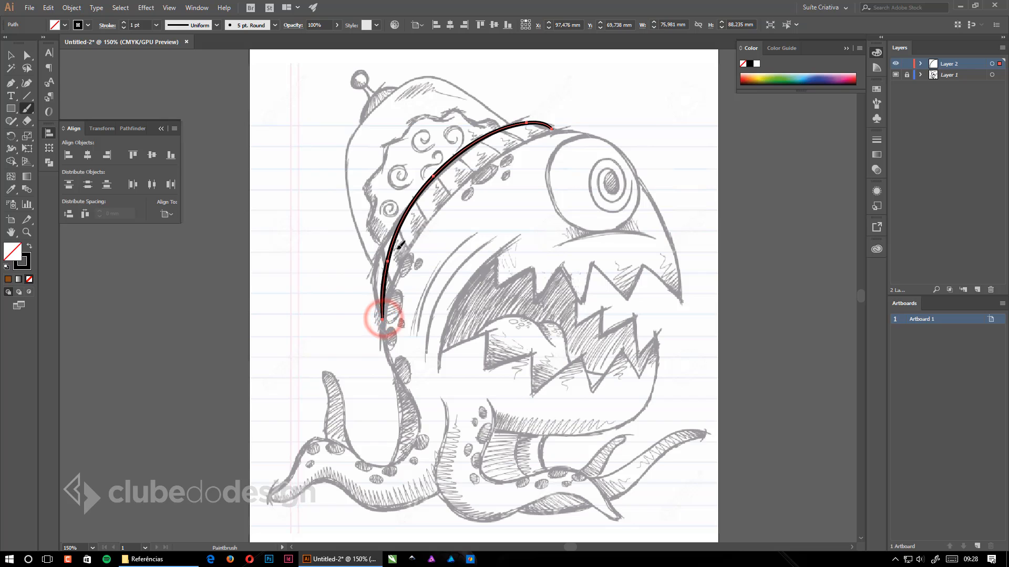
pyautogui.hotkey('ctrl', 'z')
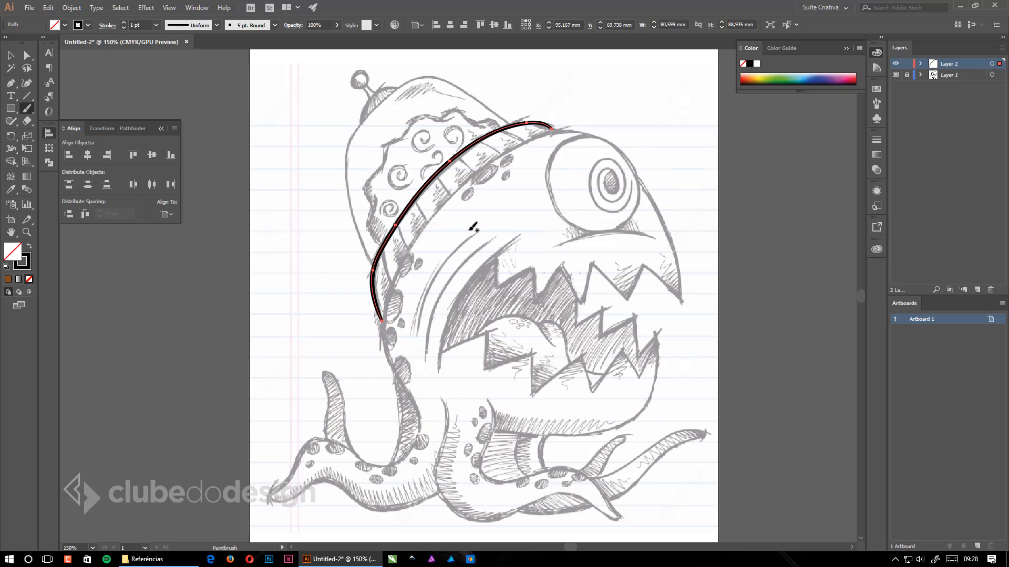
# Delete the selected hat band stroke, and test a new Paintbrush stroke along the band before undoing it.
pyautogui.press('v')
pyautogui.press('Delete')
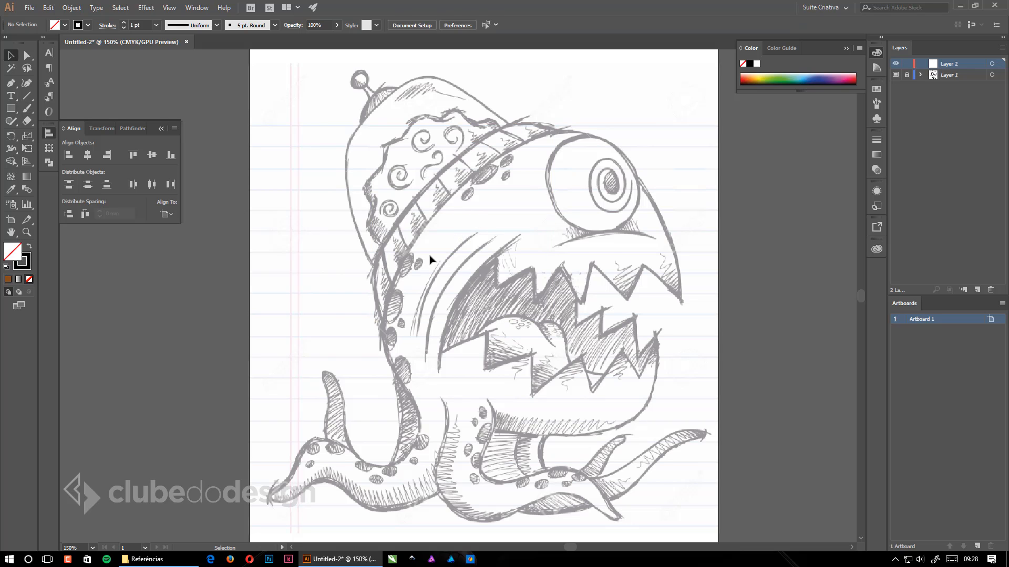
pyautogui.doubleClick(26, 108)
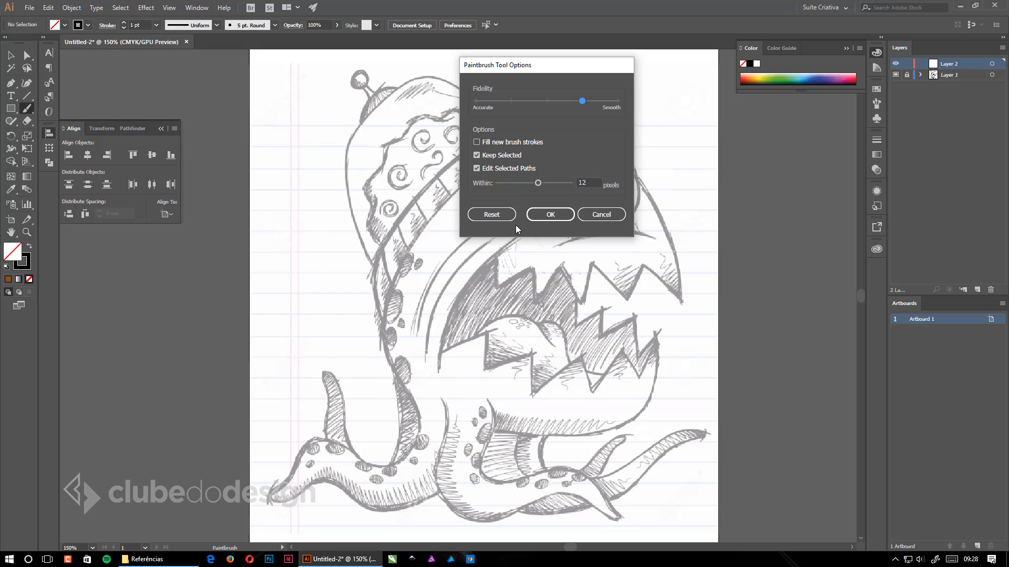
pyautogui.click(541, 215)
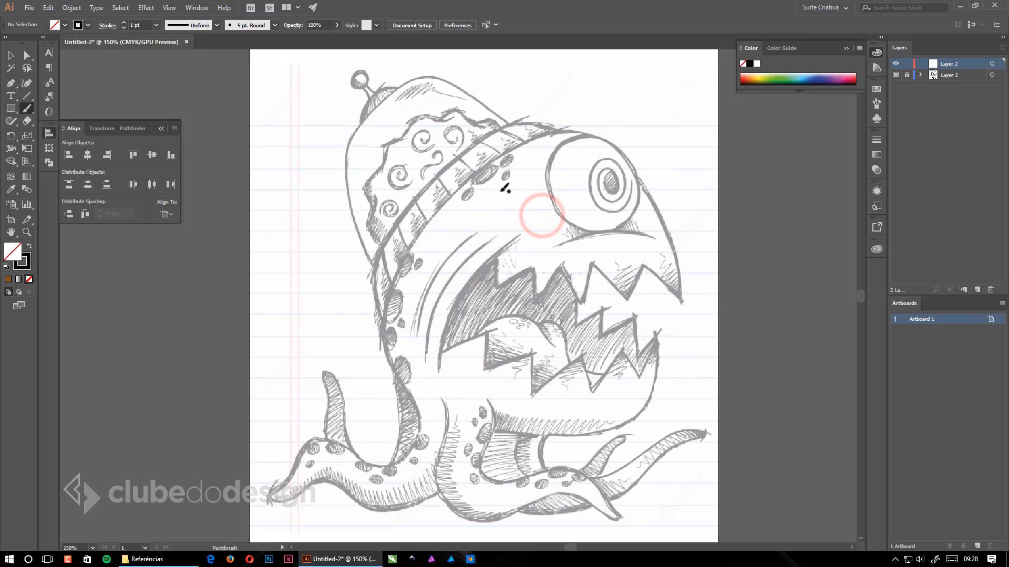
pyautogui.moveTo(378, 314)
pyautogui.mouseDown()
pyautogui.moveTo(376, 284)
pyautogui.moveTo(393, 227)
pyautogui.moveTo(432, 172)
pyautogui.moveTo(494, 124)
pyautogui.moveTo(540, 124)
pyautogui.mouseUp()
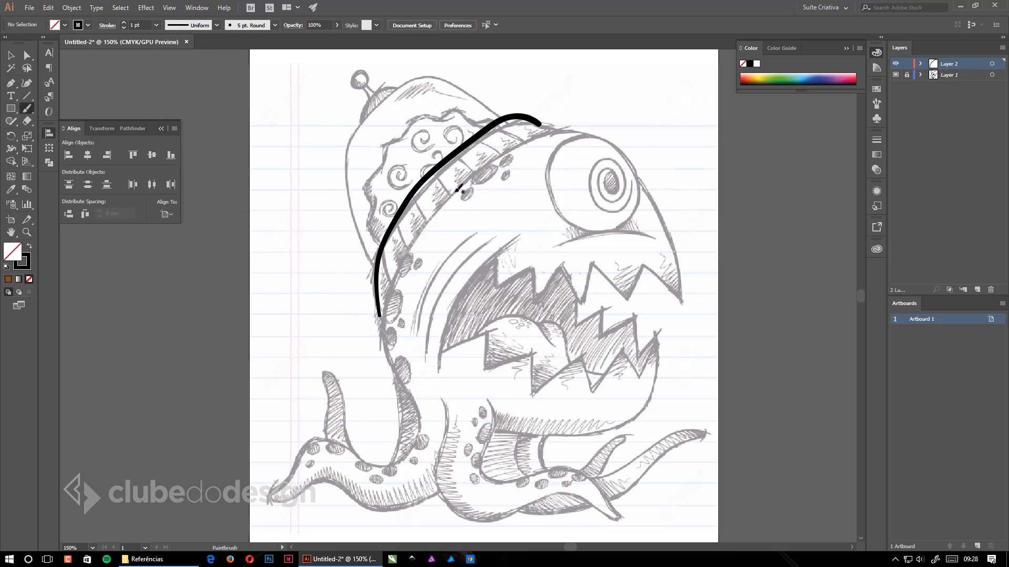
pyautogui.hotkey('ctrl', 'z')
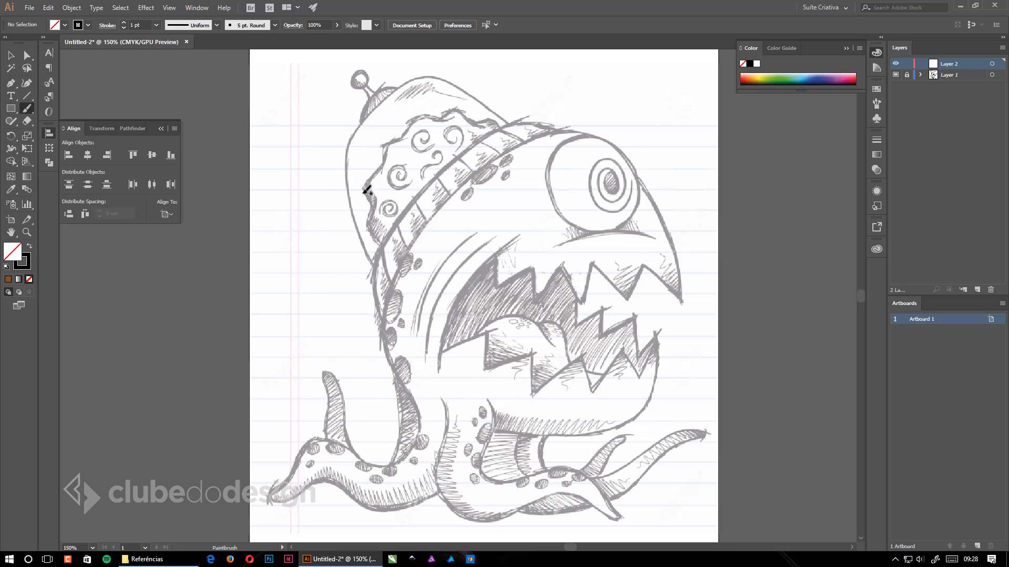
# Switch to the Blob Brush tool and accept its options with a 12 pt size, -140° angle and 100% roundness.
pyautogui.click(33, 109)
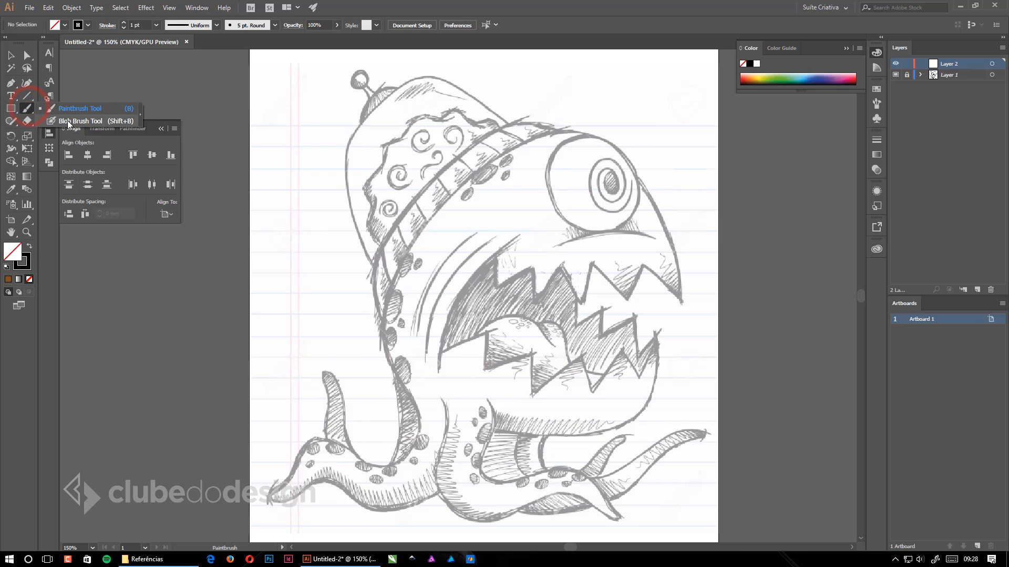
pyautogui.click(68, 116)
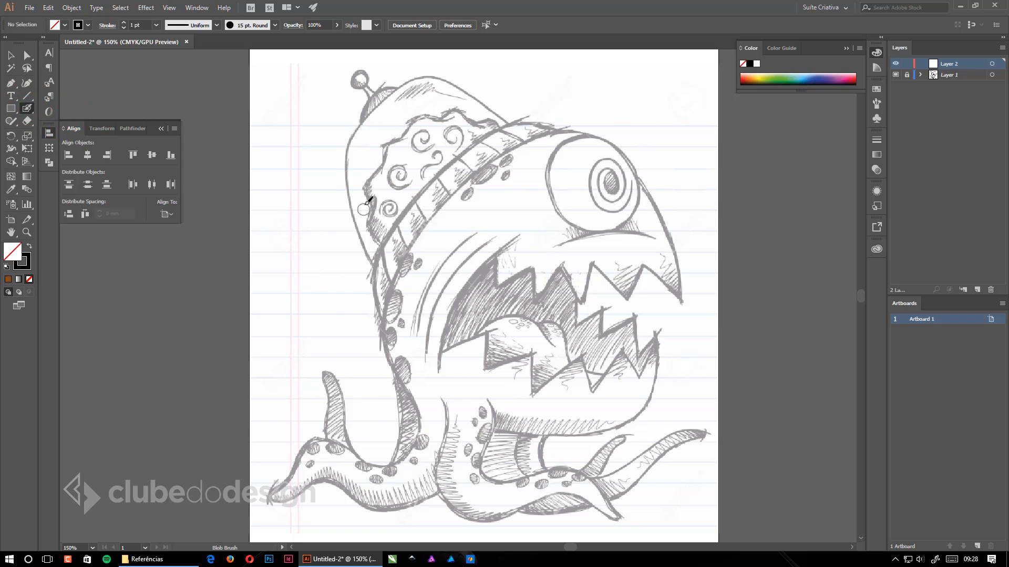
pyautogui.doubleClick(30, 109)
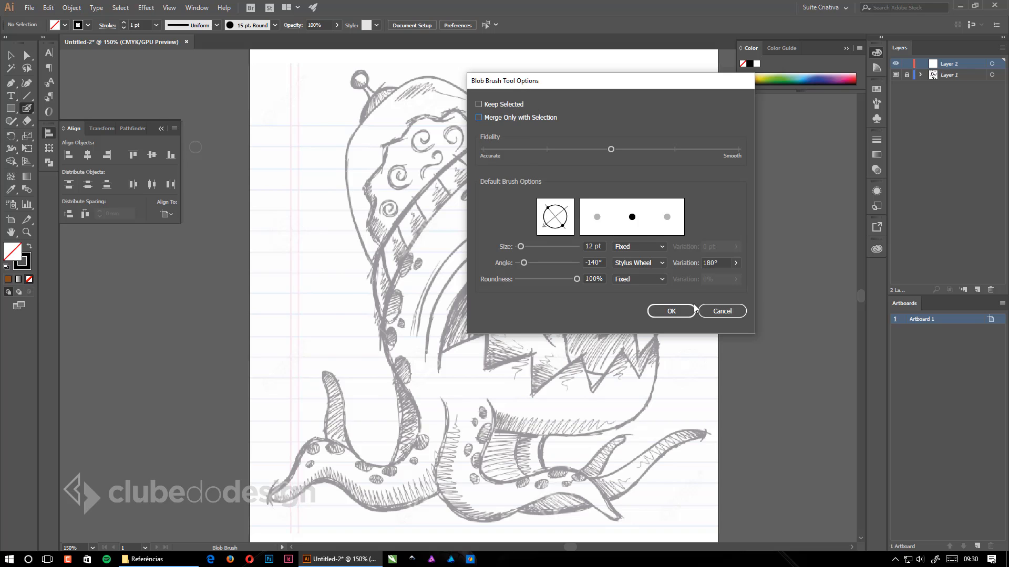
pyautogui.click(676, 310)
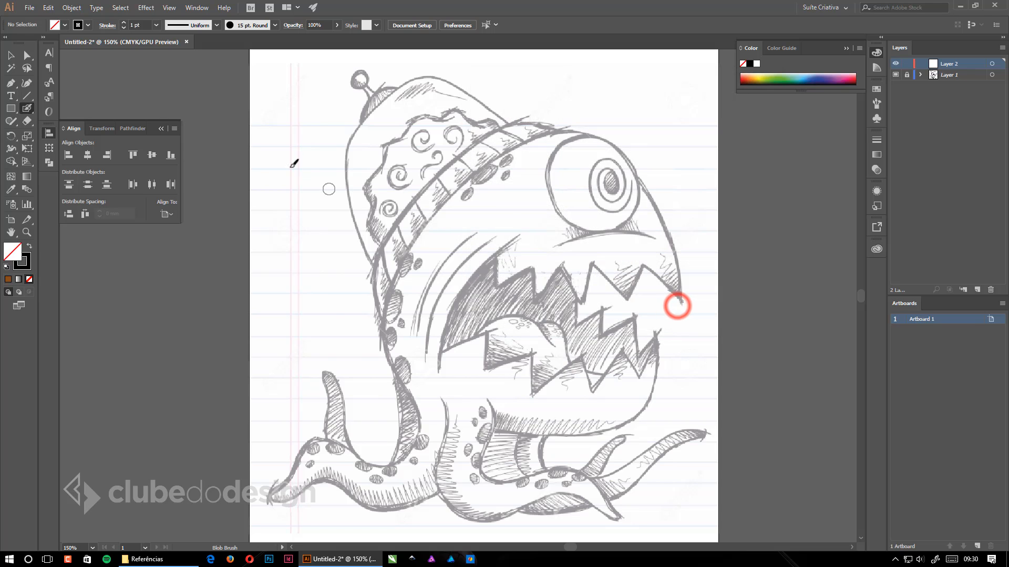
# Paint a Blob Brush stroke about 86 by 91 mm along the hat band using the 15 pt. Round brush, undoing the earlier tries.
pyautogui.moveTo(388, 319)
pyautogui.mouseDown()
pyautogui.moveTo(383, 269)
pyautogui.moveTo(453, 164)
pyautogui.mouseUp()
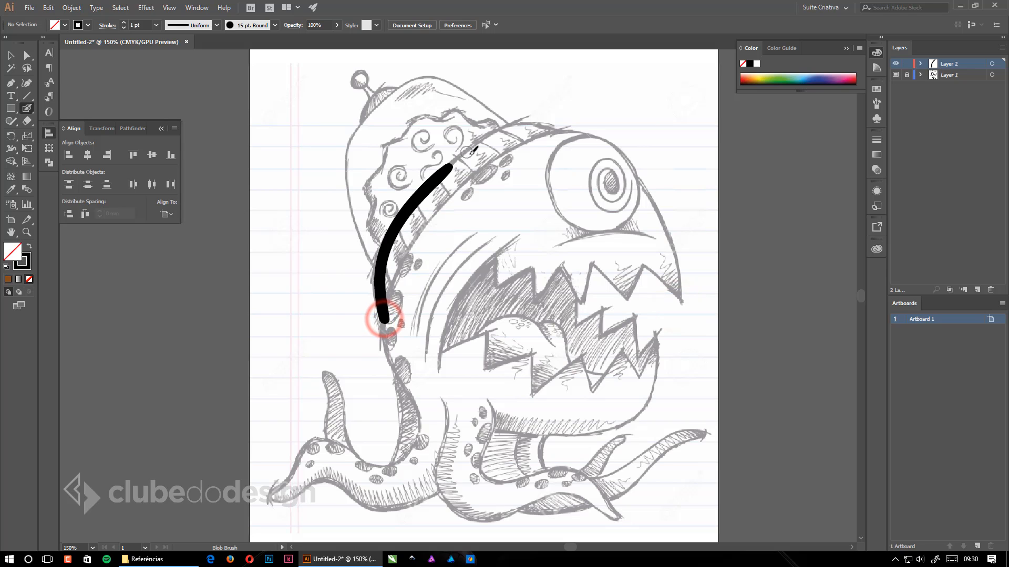
pyautogui.hotkey('ctrl', 'z')
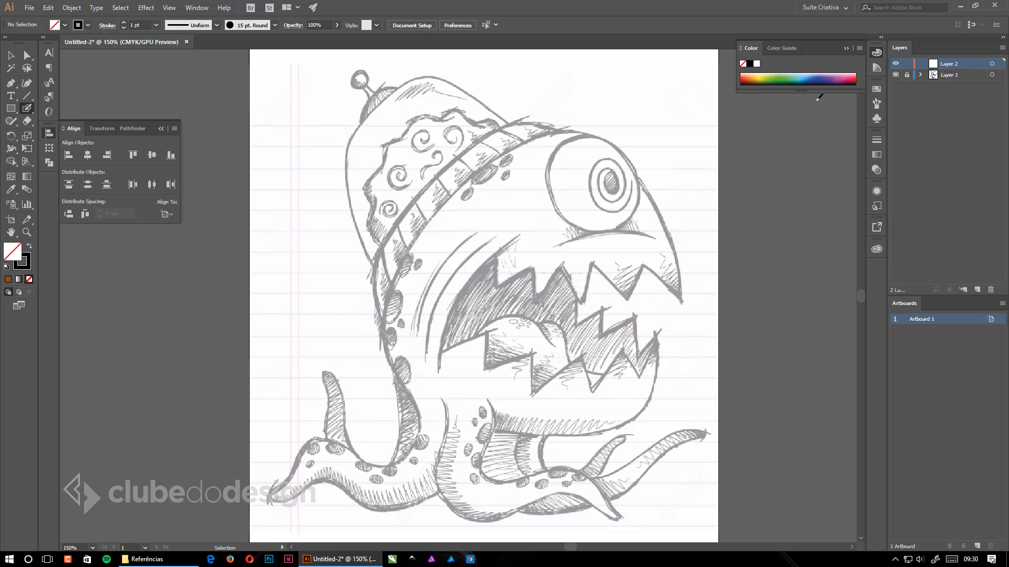
pyautogui.click(877, 103)
pyautogui.click(751, 103)
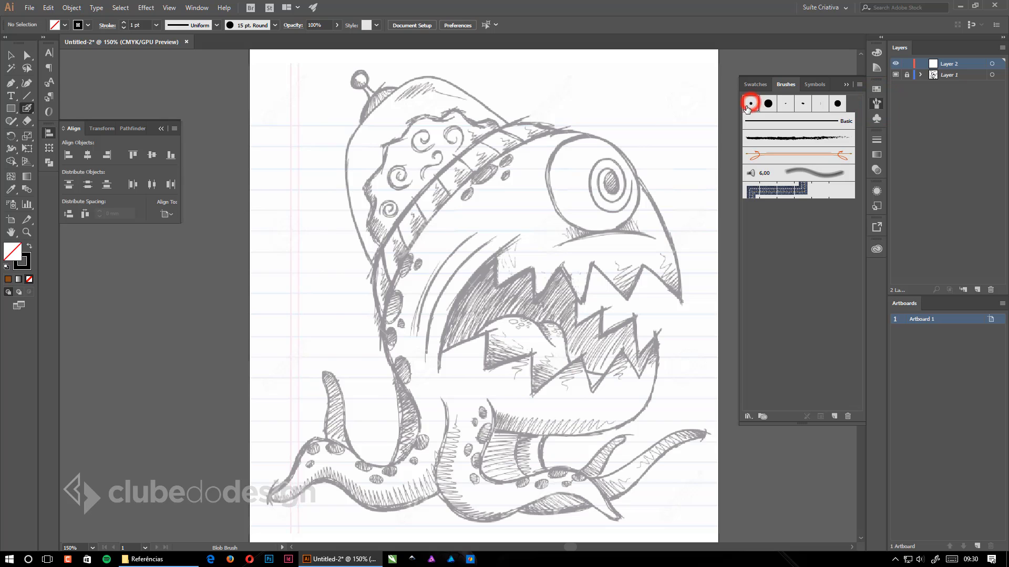
pyautogui.moveTo(382, 319)
pyautogui.mouseDown()
pyautogui.moveTo(384, 253)
pyautogui.moveTo(420, 191)
pyautogui.moveTo(478, 138)
pyautogui.mouseUp()
pyautogui.hotkey('ctrl', 'z')
pyautogui.moveTo(379, 319)
pyautogui.mouseDown()
pyautogui.moveTo(377, 273)
pyautogui.moveTo(402, 218)
pyautogui.moveTo(446, 172)
pyautogui.moveTo(515, 125)
pyautogui.moveTo(560, 126)
pyautogui.mouseUp()
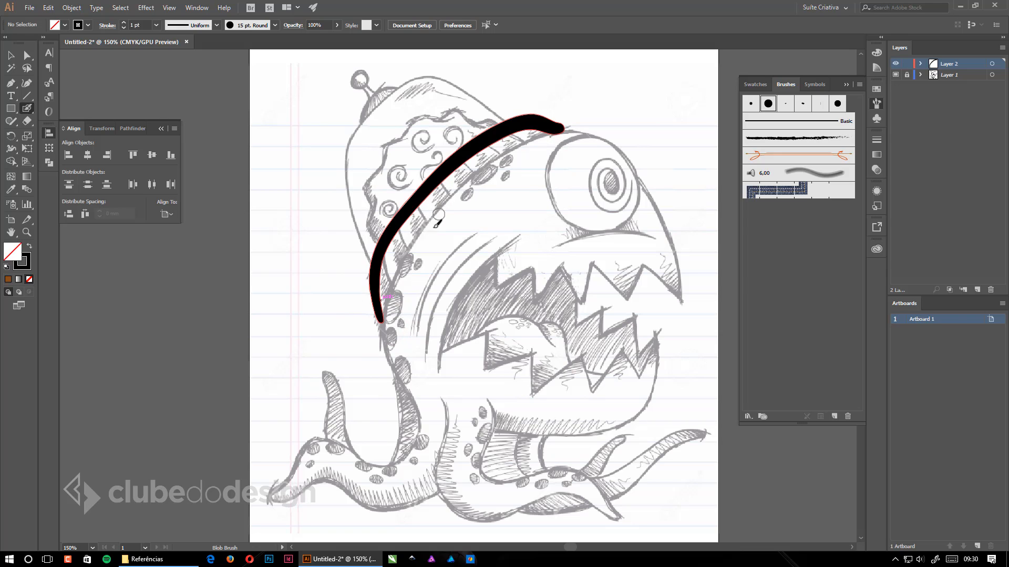
pyautogui.hotkey('ctrl', 'z')
pyautogui.moveTo(379, 319)
pyautogui.mouseDown()
pyautogui.moveTo(377, 276)
pyautogui.moveTo(389, 246)
pyautogui.moveTo(434, 185)
pyautogui.moveTo(467, 151)
pyautogui.moveTo(561, 126)
pyautogui.mouseUp()
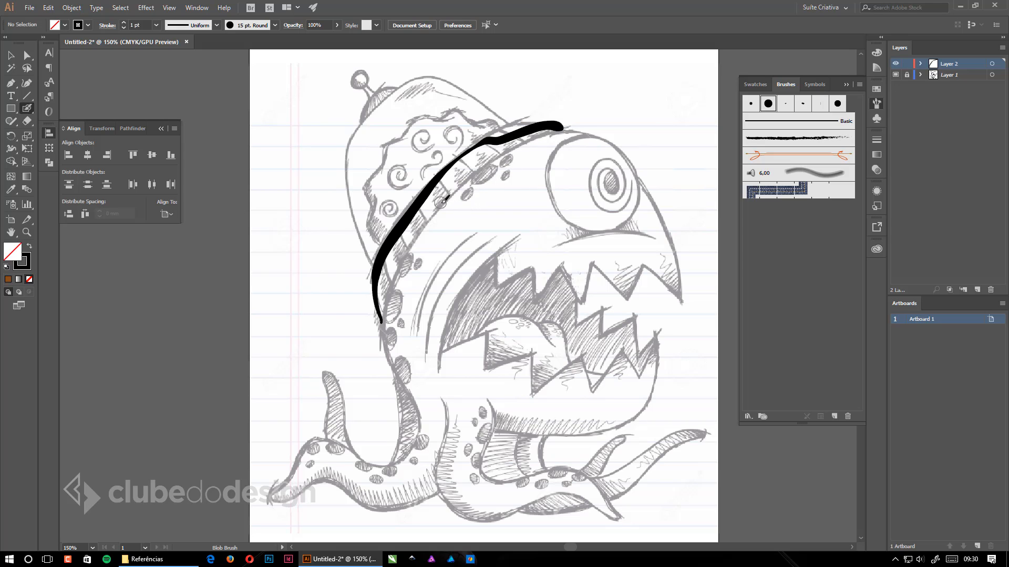
# Select the hat band's Blob Brush shape, shift it slightly as a test, and delete it.
pyautogui.press('v')
pyautogui.click(401, 224)
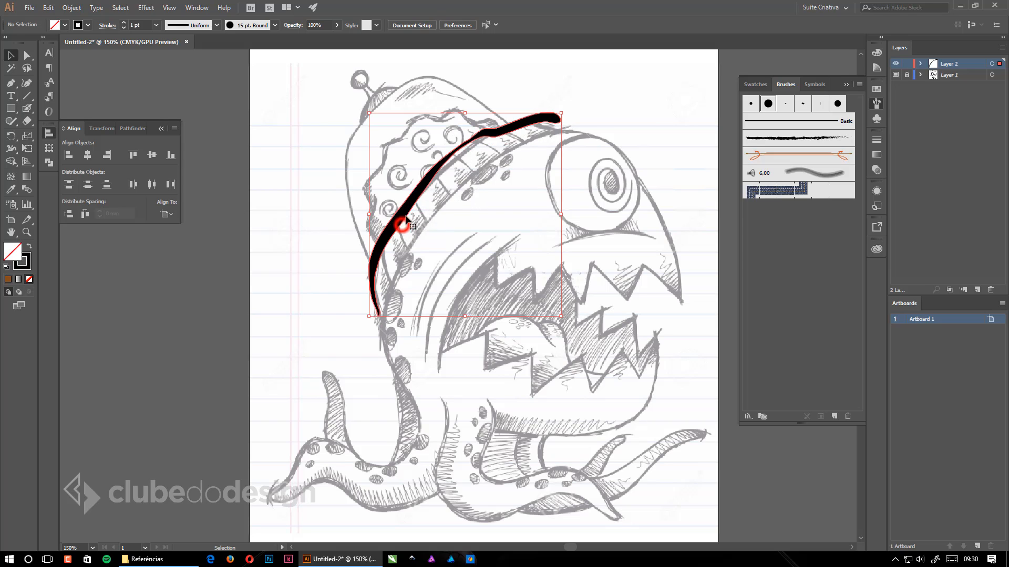
pyautogui.moveTo(417, 211); pyautogui.dragTo(420, 218)
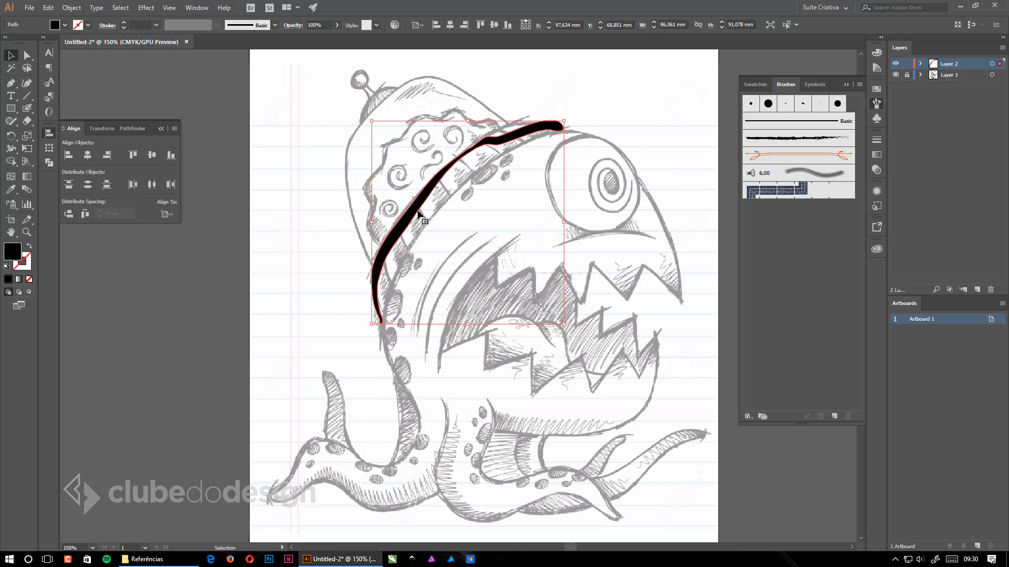
pyautogui.press('Delete')
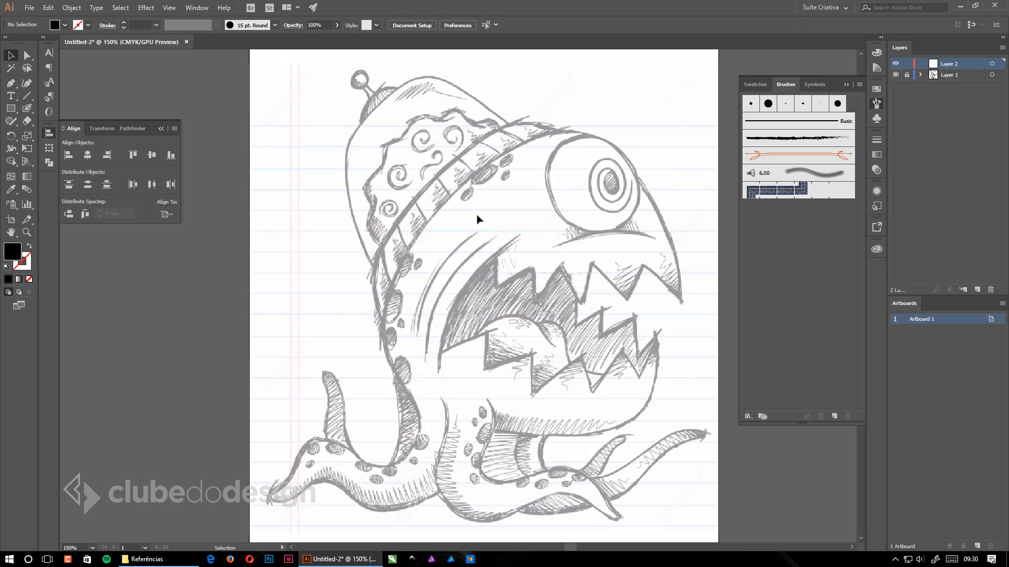
# Return to the Blob Brush tool and enable Keep Selected in its options.
pyautogui.press('b')
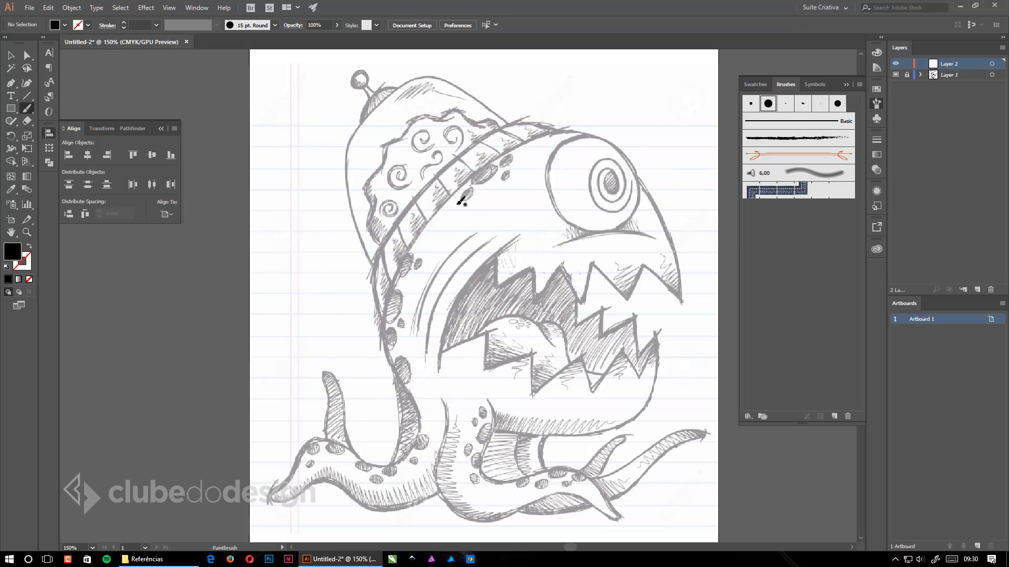
pyautogui.doubleClick(27, 112)
pyautogui.press('Escape')
pyautogui.moveTo(32, 113); pyautogui.dragTo(79, 121)
pyautogui.doubleClick(28, 108)
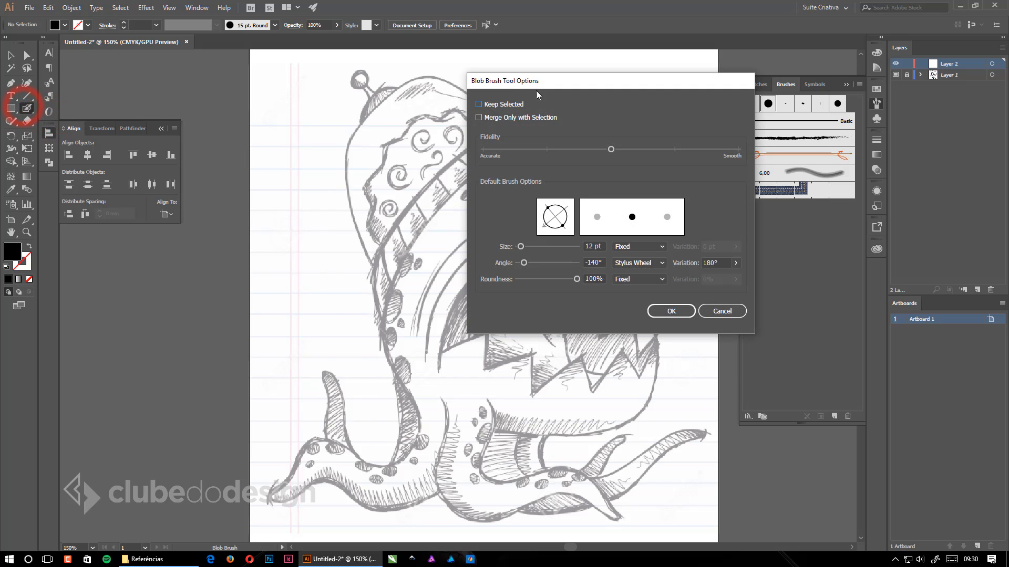
pyautogui.click(505, 104)
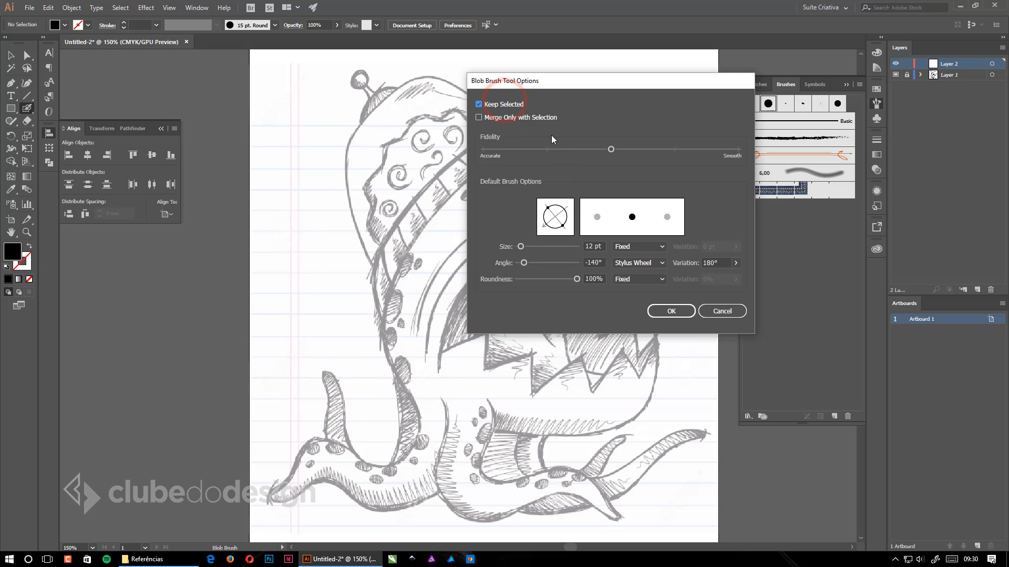
pyautogui.click(671, 313)
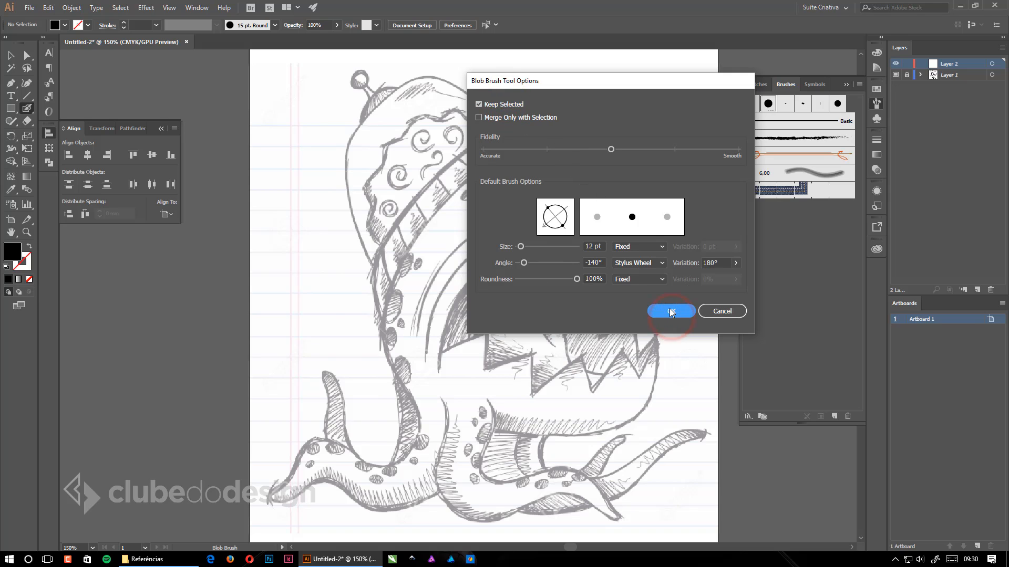
# Paint a stroke about 82 by 95 mm along the hat band, and cross it with four curved strokes that merge into it.
pyautogui.moveTo(376, 321)
pyautogui.mouseDown()
pyautogui.moveTo(373, 263)
pyautogui.moveTo(465, 151)
pyautogui.moveTo(546, 118)
pyautogui.mouseUp()
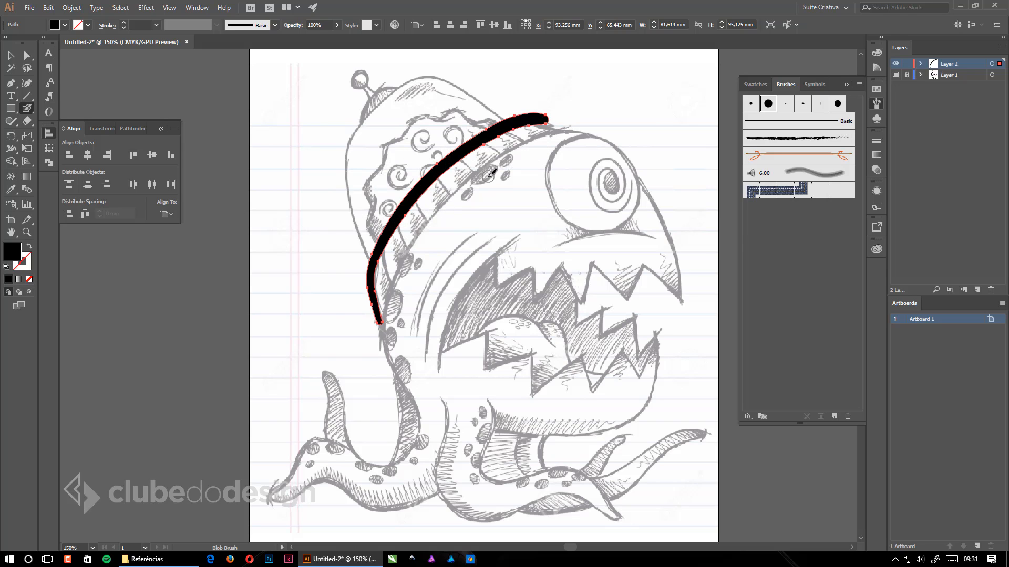
pyautogui.moveTo(330, 243)
pyautogui.mouseDown()
pyautogui.moveTo(367, 262)
pyautogui.moveTo(416, 368)
pyautogui.mouseUp()
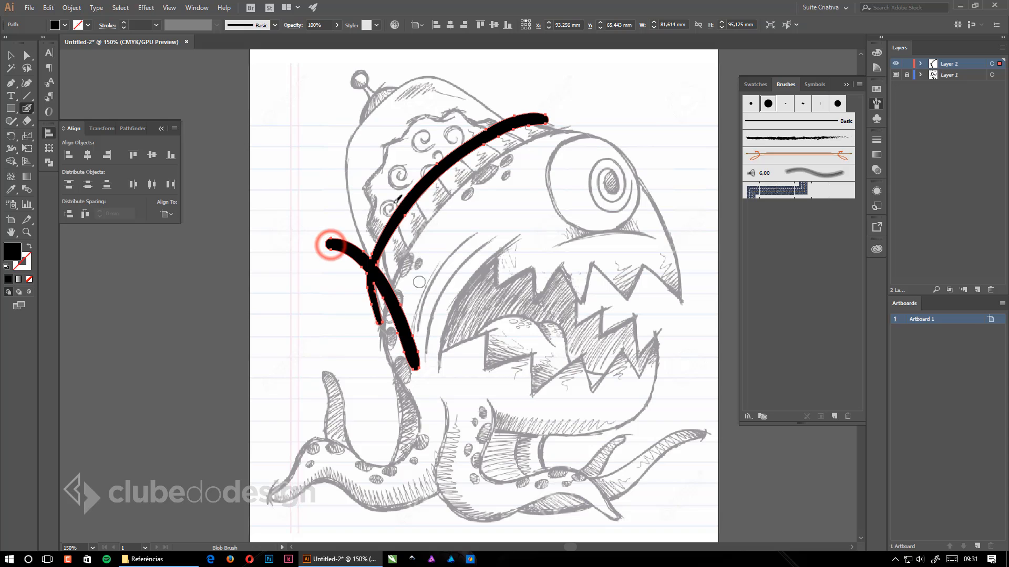
pyautogui.moveTo(352, 176); pyautogui.dragTo(457, 262)
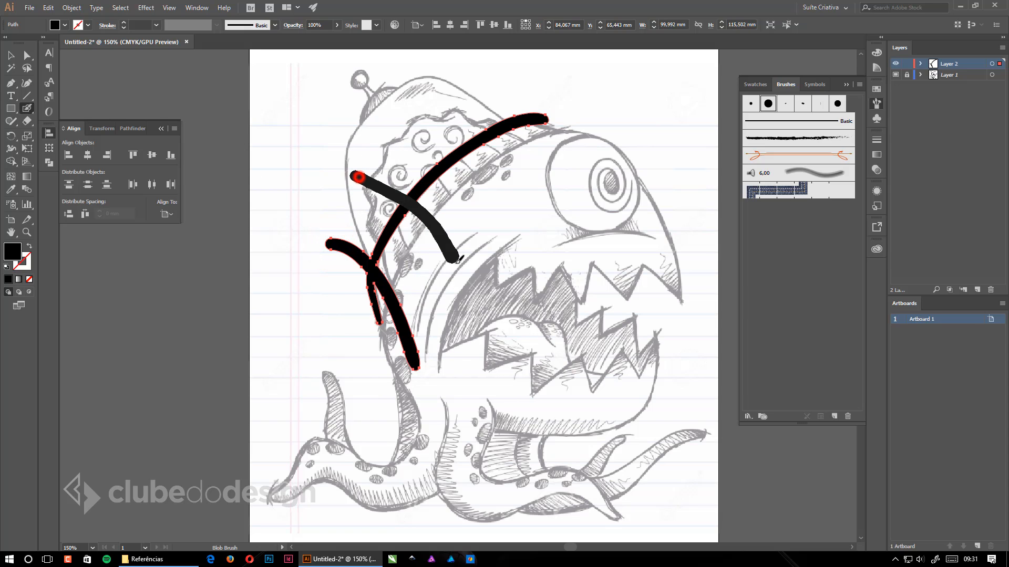
pyautogui.click(406, 118)
pyautogui.moveTo(447, 138); pyautogui.dragTo(502, 223)
pyautogui.moveTo(461, 90); pyautogui.dragTo(542, 181)
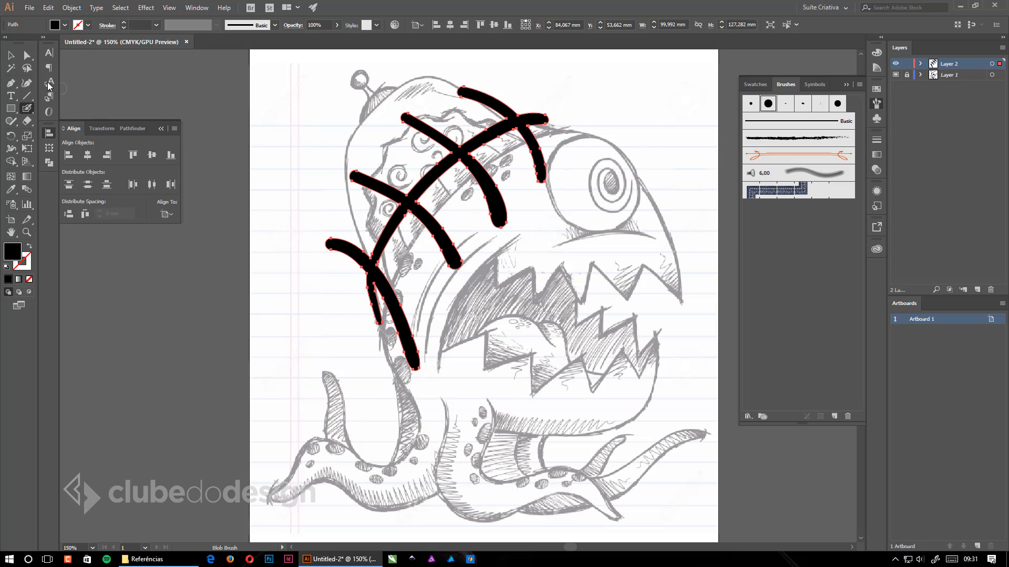
# Move the merged shape of crossing strokes toward the page's upper-left corner as a test, and delete it.
pyautogui.click(15, 62)
pyautogui.click(221, 148)
pyautogui.moveTo(423, 166); pyautogui.dragTo(347, 149)
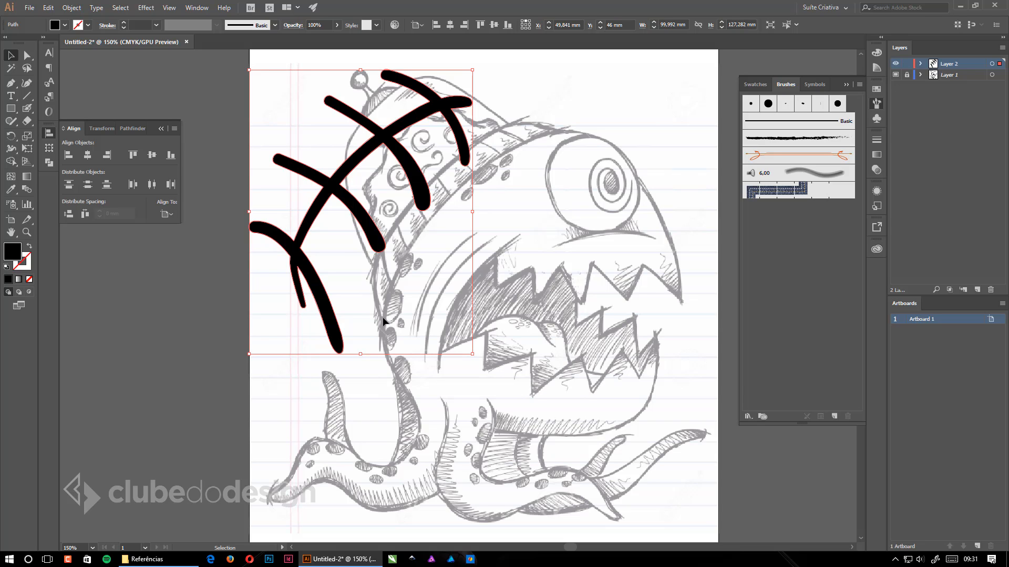
pyautogui.press('Delete')
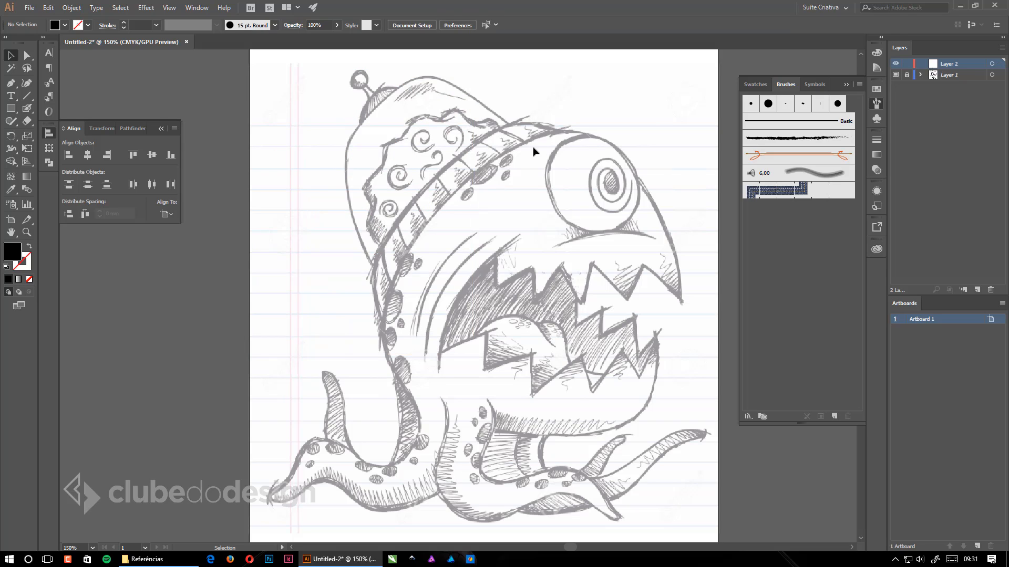
# Paint two Blob Brush strokes along the hat band's edges, joined at both ends and spanning about 82 by 97 mm, and delete the shape.
pyautogui.click(28, 108)
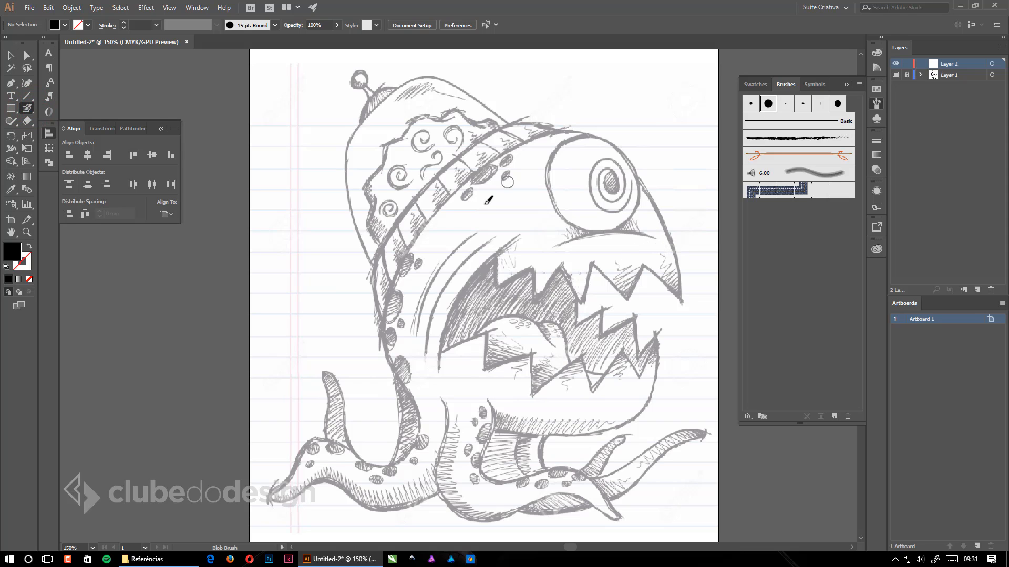
pyautogui.moveTo(386, 318)
pyautogui.mouseDown()
pyautogui.moveTo(377, 280)
pyautogui.moveTo(403, 219)
pyautogui.moveTo(475, 145)
pyautogui.moveTo(521, 121)
pyautogui.moveTo(556, 129)
pyautogui.mouseUp()
pyautogui.moveTo(390, 327)
pyautogui.mouseDown()
pyautogui.moveTo(452, 203)
pyautogui.moveTo(510, 144)
pyautogui.moveTo(552, 128)
pyautogui.mouseUp()
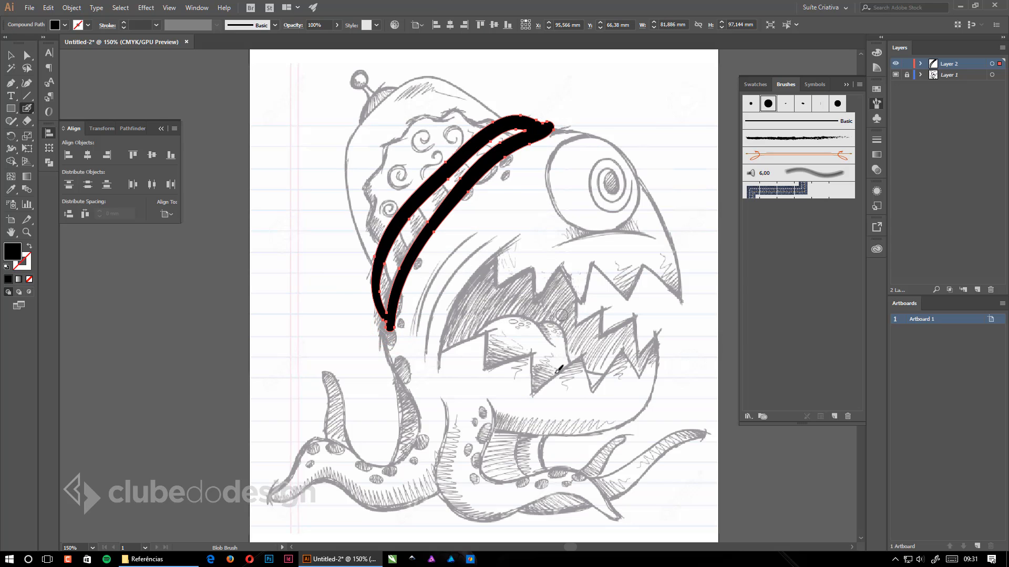
pyautogui.press('Delete')
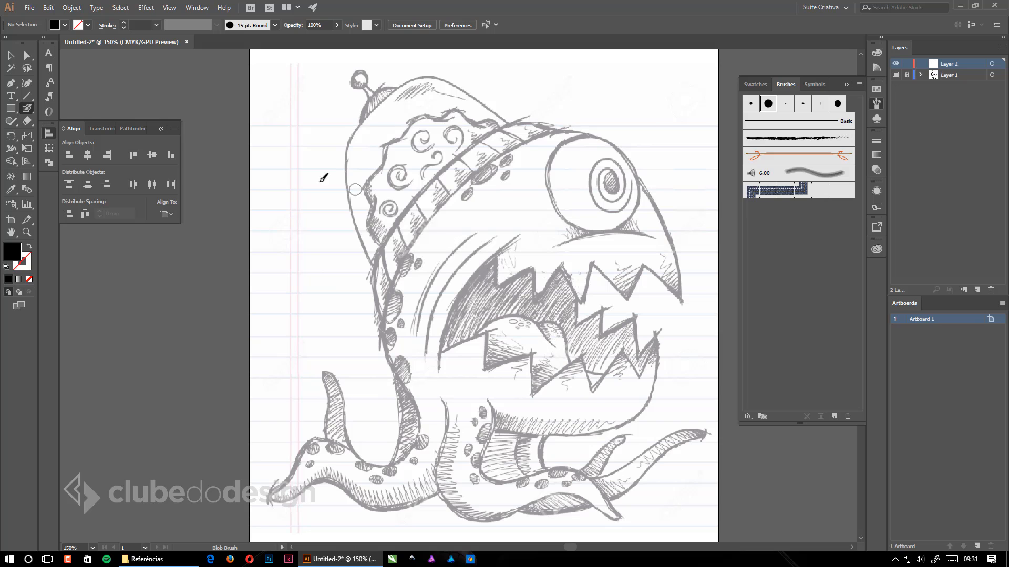
# Enable Merge Only with Selection in the Blob Brush options.
pyautogui.doubleClick(28, 107)
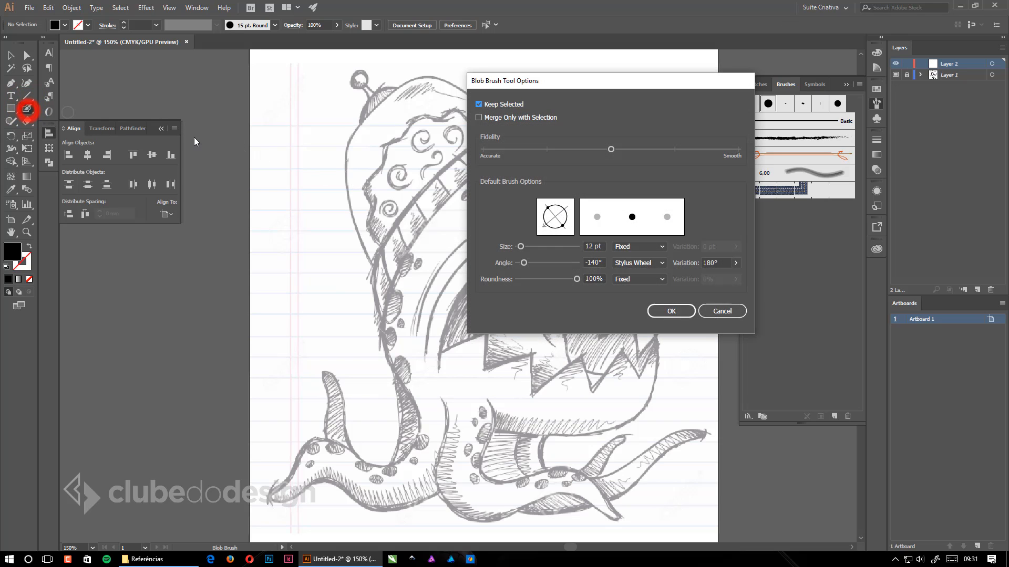
pyautogui.click(521, 121)
pyautogui.click(670, 310)
pyautogui.click(671, 311)
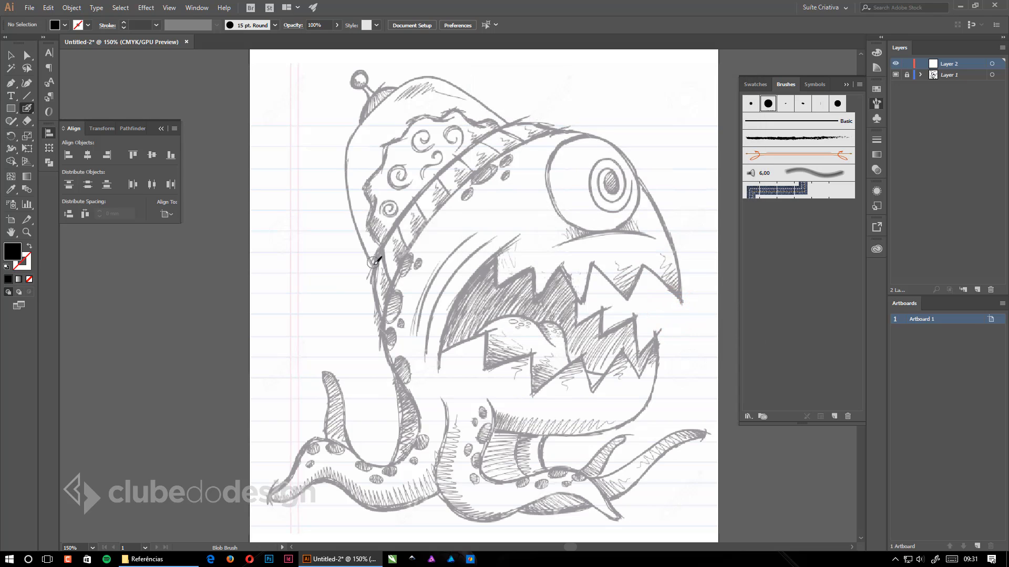
# Trace the hat's outline with two overlapping strokes spanning about 78 by 81 mm, and paint a separate cheek line about 33 by 50 mm.
pyautogui.moveTo(366, 255)
pyautogui.mouseDown()
pyautogui.moveTo(356, 159)
pyautogui.moveTo(379, 112)
pyautogui.moveTo(441, 77)
pyautogui.mouseUp()
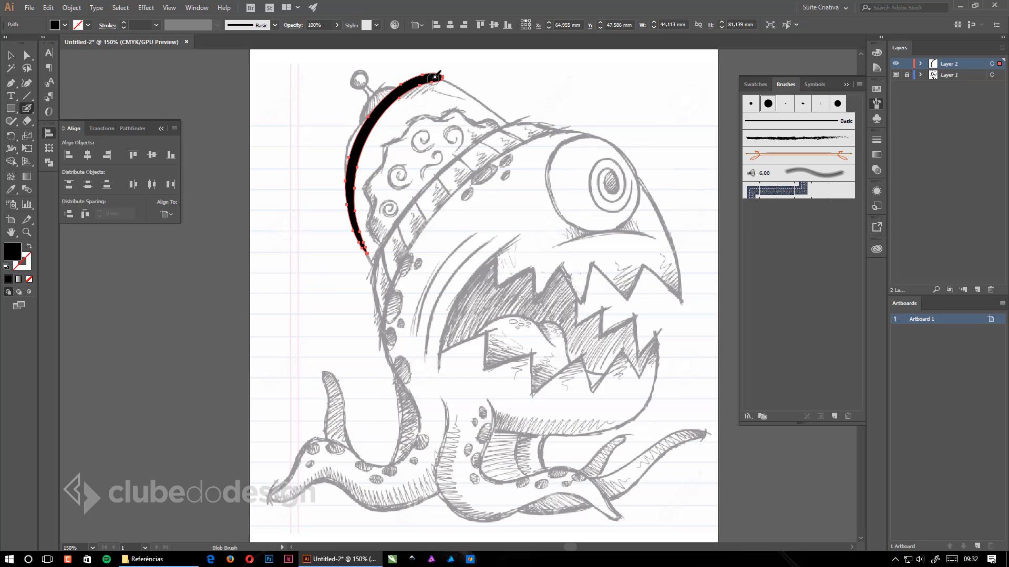
pyautogui.moveTo(435, 79); pyautogui.dragTo(510, 125)
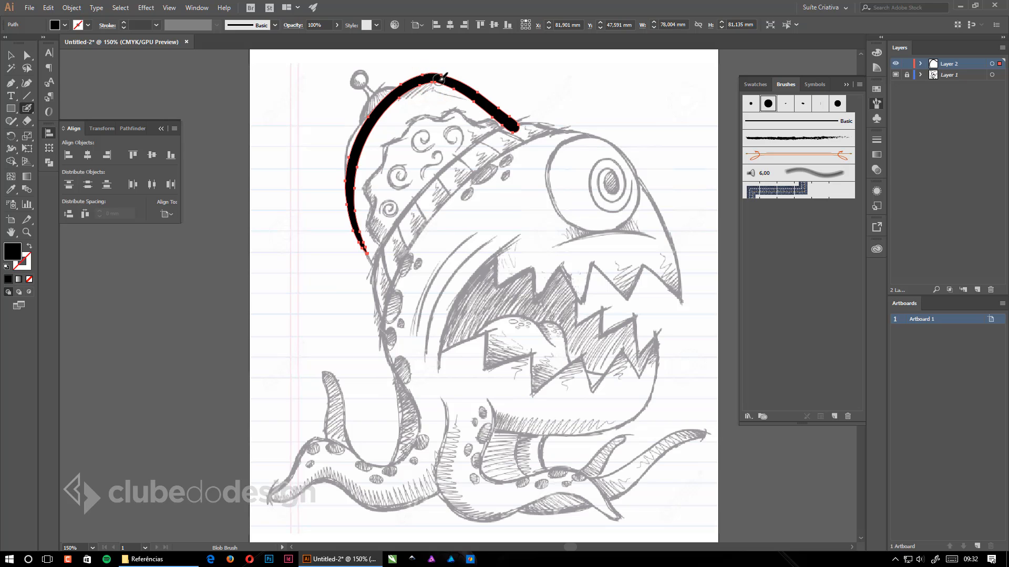
pyautogui.moveTo(426, 345)
pyautogui.mouseDown()
pyautogui.moveTo(452, 280)
pyautogui.moveTo(498, 238)
pyautogui.mouseUp()
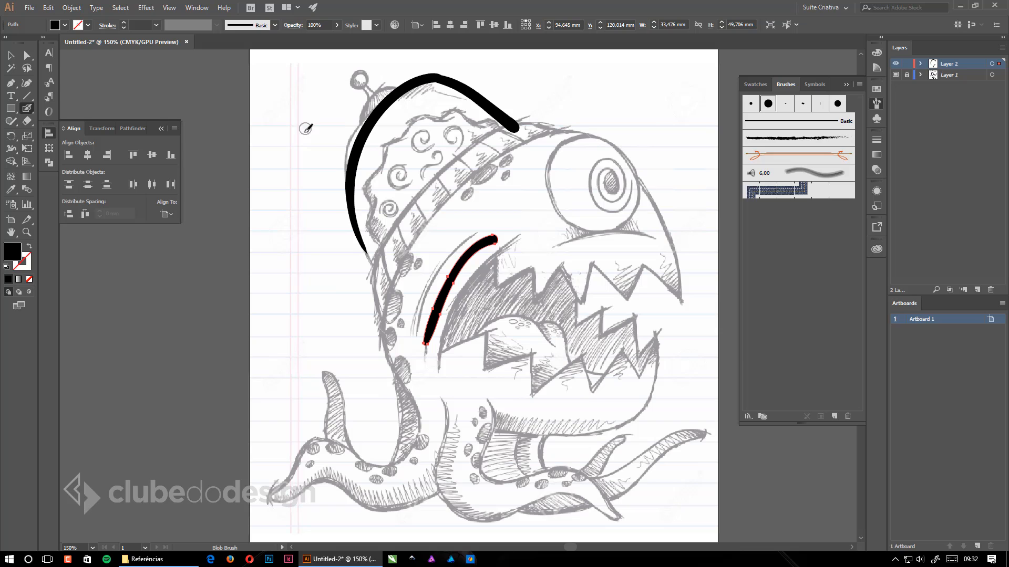
# Paint three crossing Blob Brush strokes over the hat's left side, together spanning about 63 by 46 mm.
pyautogui.moveTo(305, 126); pyautogui.dragTo(394, 157)
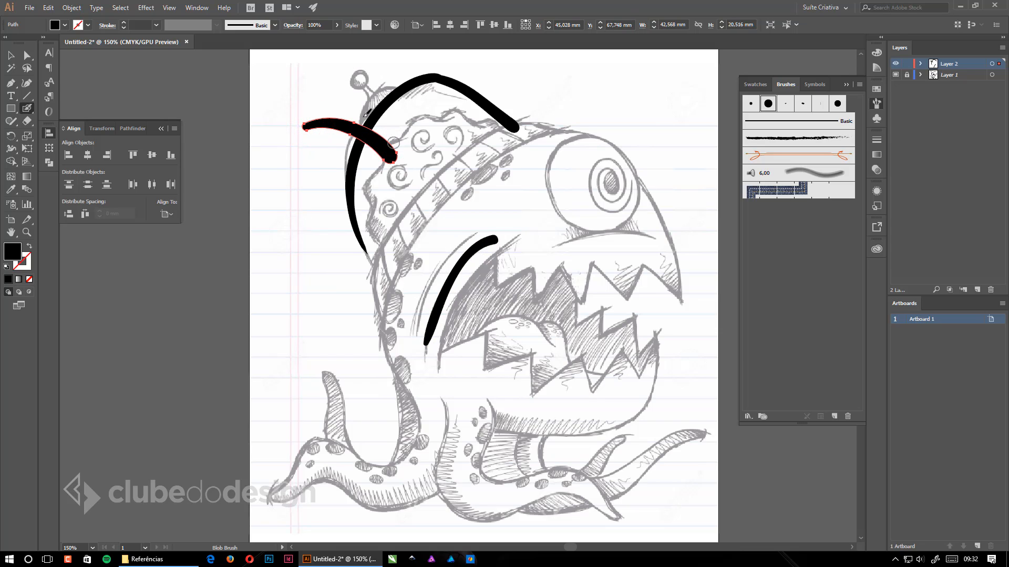
pyautogui.moveTo(276, 84); pyautogui.dragTo(322, 178)
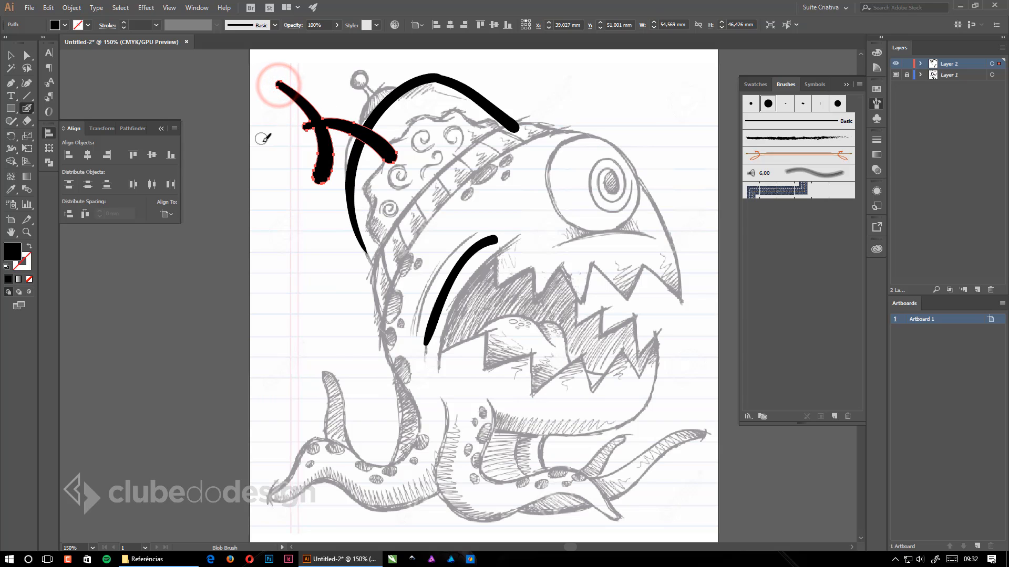
pyautogui.moveTo(260, 140); pyautogui.dragTo(307, 95)
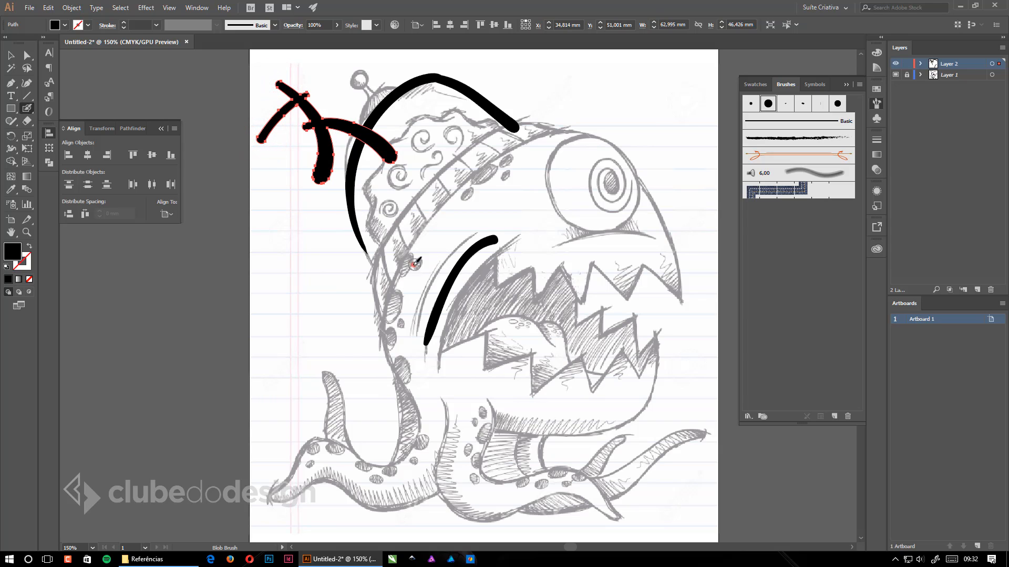
# Paint a Blob Brush stroke about 36 by 30 mm across the cheek line, and move it down and to the left.
pyautogui.moveTo(411, 264); pyautogui.dragTo(482, 320)
pyautogui.click(11, 56)
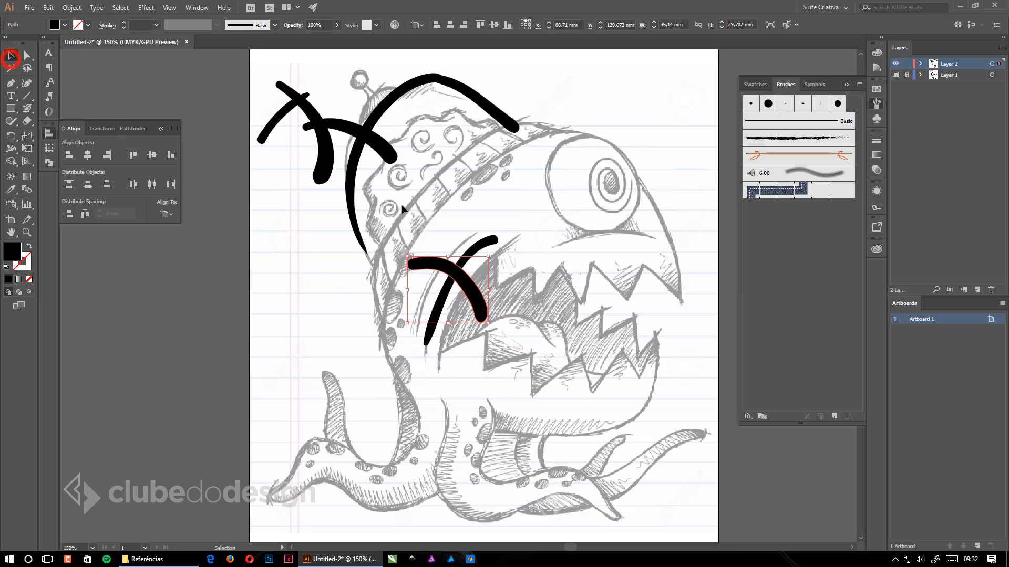
pyautogui.moveTo(469, 285); pyautogui.dragTo(445, 313)
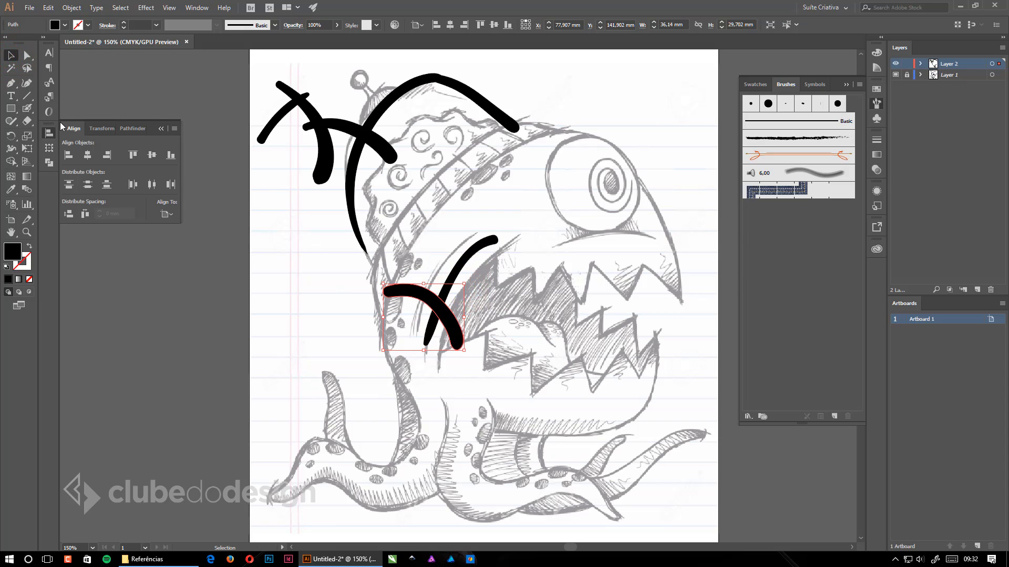
# Turn off Merge Only with Selection in the Blob Brush options, and delete all test strokes from the page.
pyautogui.doubleClick(27, 108)
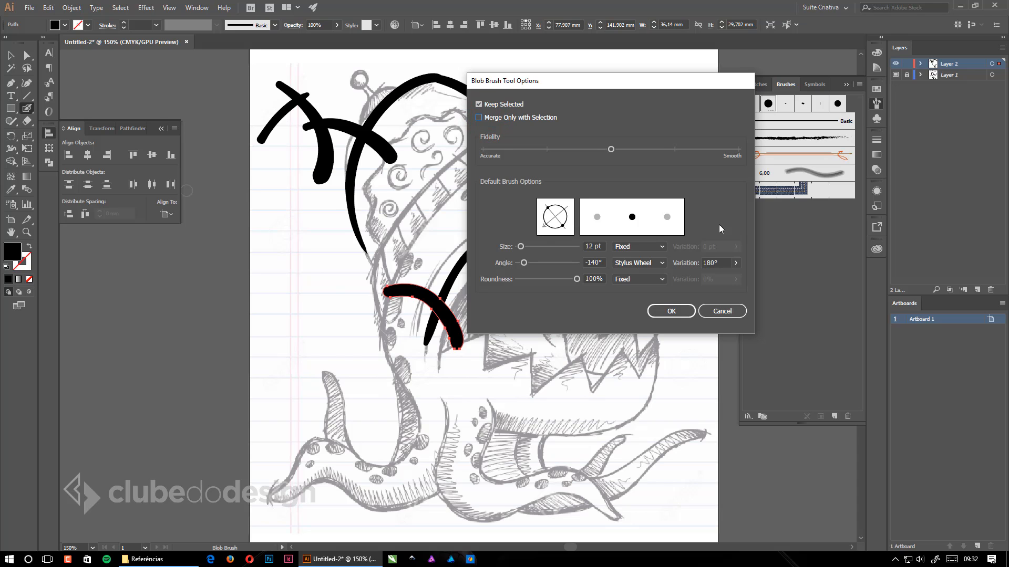
pyautogui.click(669, 310)
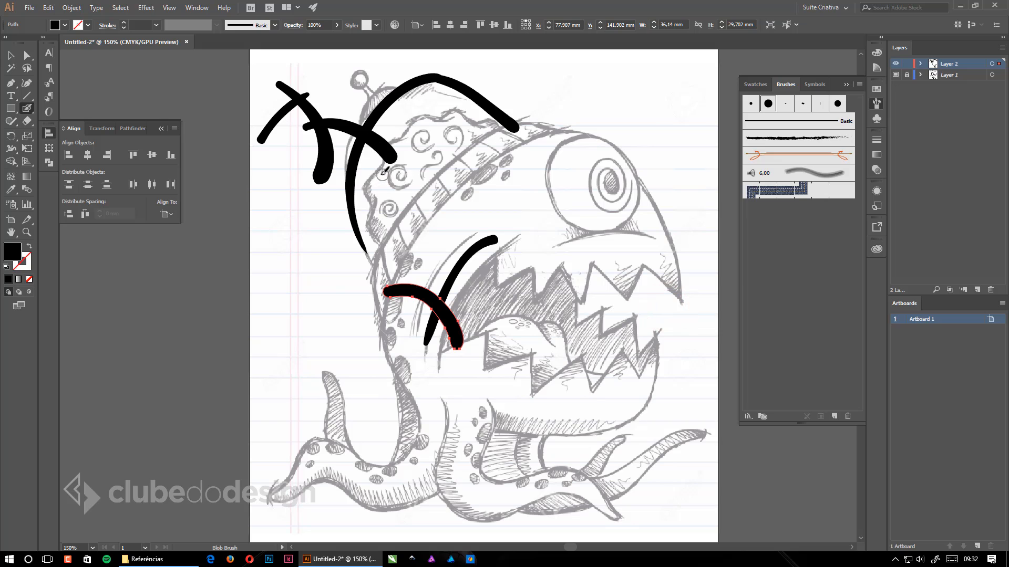
pyautogui.press('v')
pyautogui.moveTo(654, 330)
pyautogui.mouseDown()
pyautogui.moveTo(398, 129)
pyautogui.moveTo(264, 84)
pyautogui.mouseUp()
pyautogui.press('Delete')
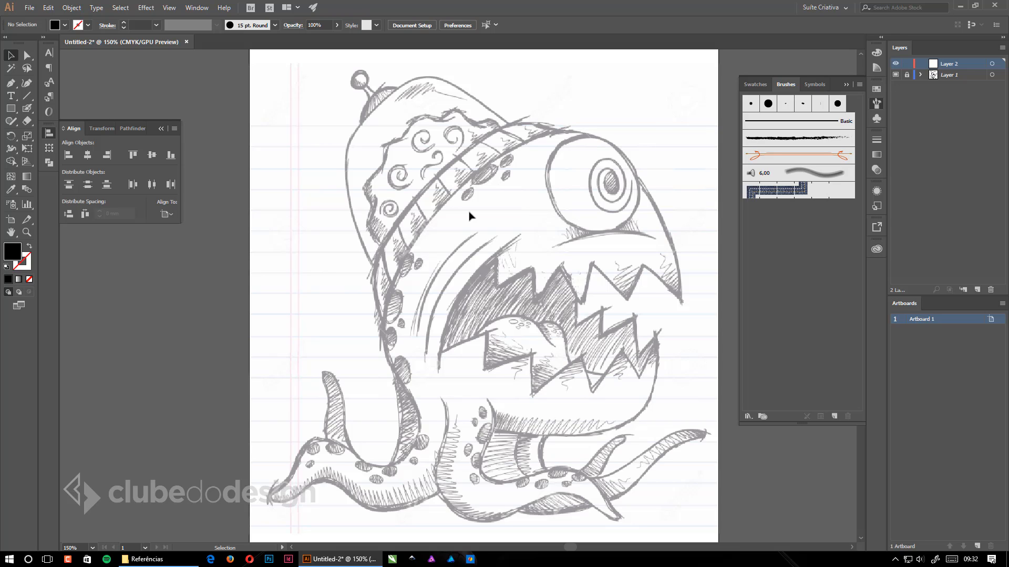
# Choose the 5 pt round brush, and review the available types for a new brush, including Calligraphic Brush, without creating one.
pyautogui.click(750, 103)
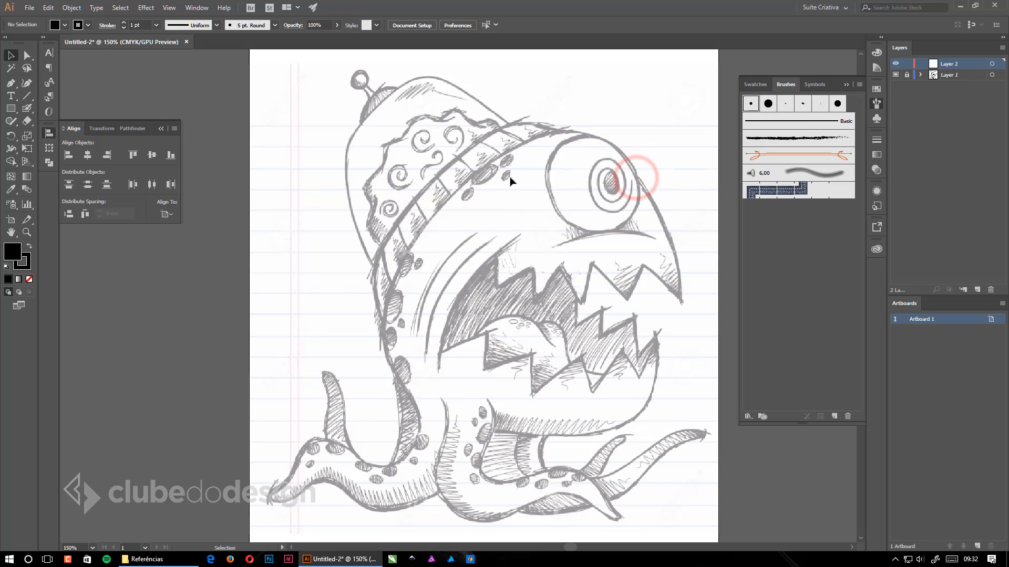
pyautogui.click(834, 416)
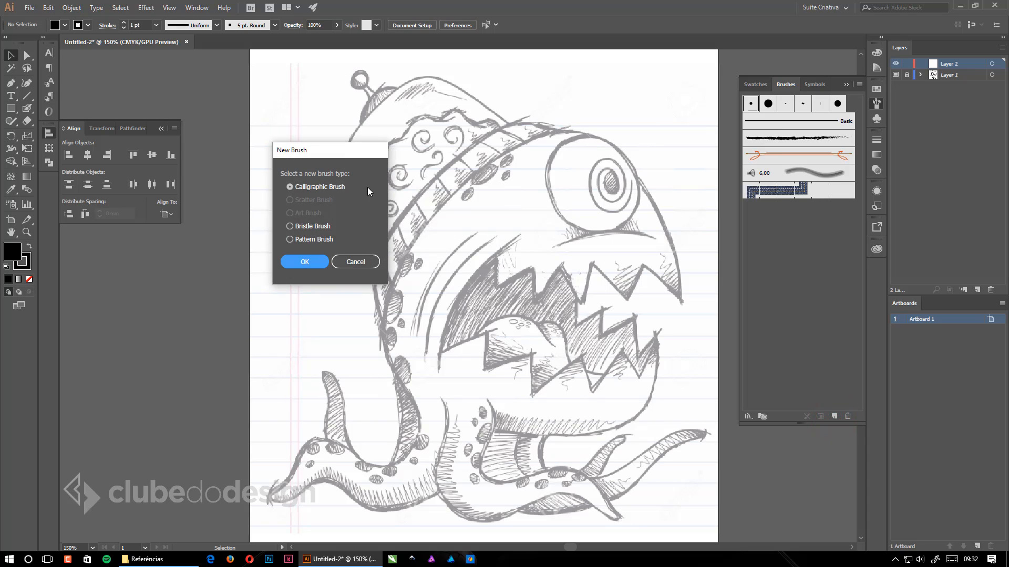
pyautogui.click(316, 189)
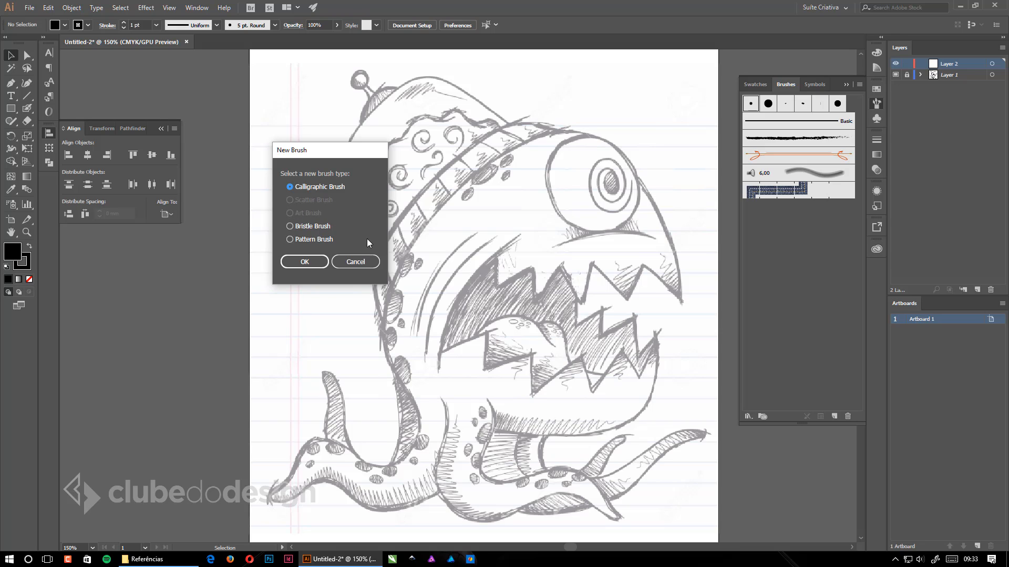
pyautogui.click(357, 262)
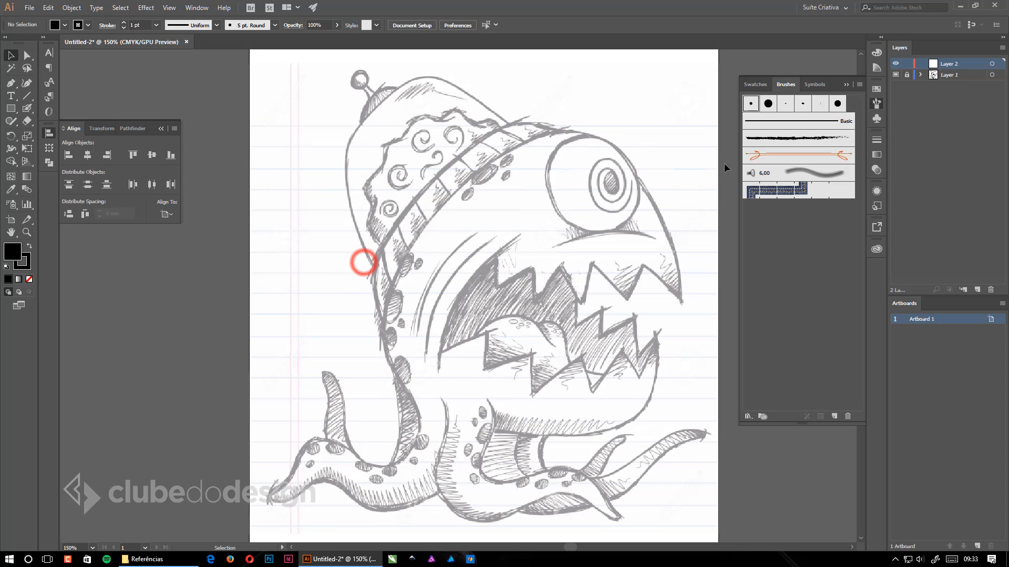
# Examine the art brush options of the Charcoal - Feather and Divider brushes without changing them.
pyautogui.doubleClick(809, 139)
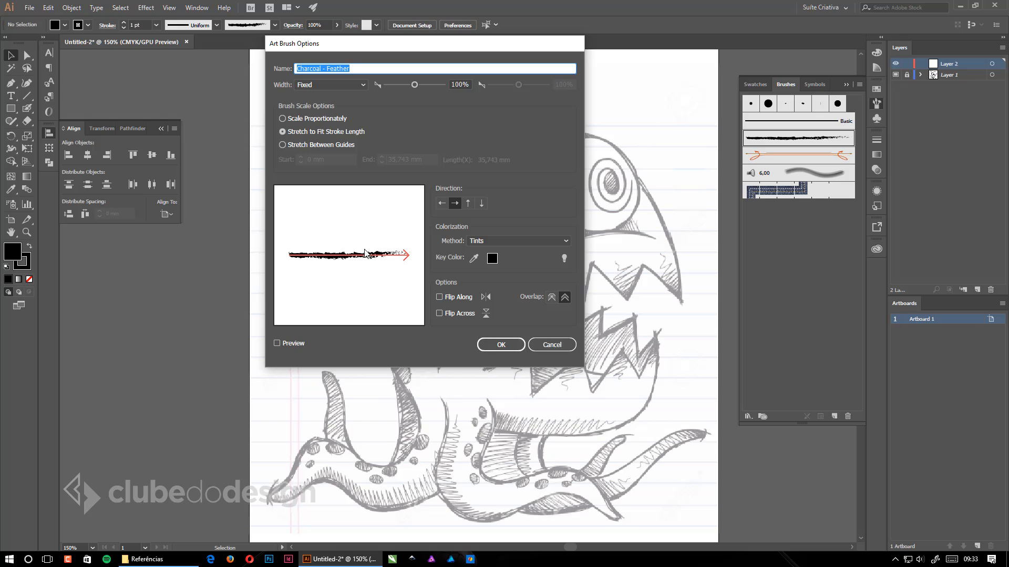
pyautogui.click(559, 345)
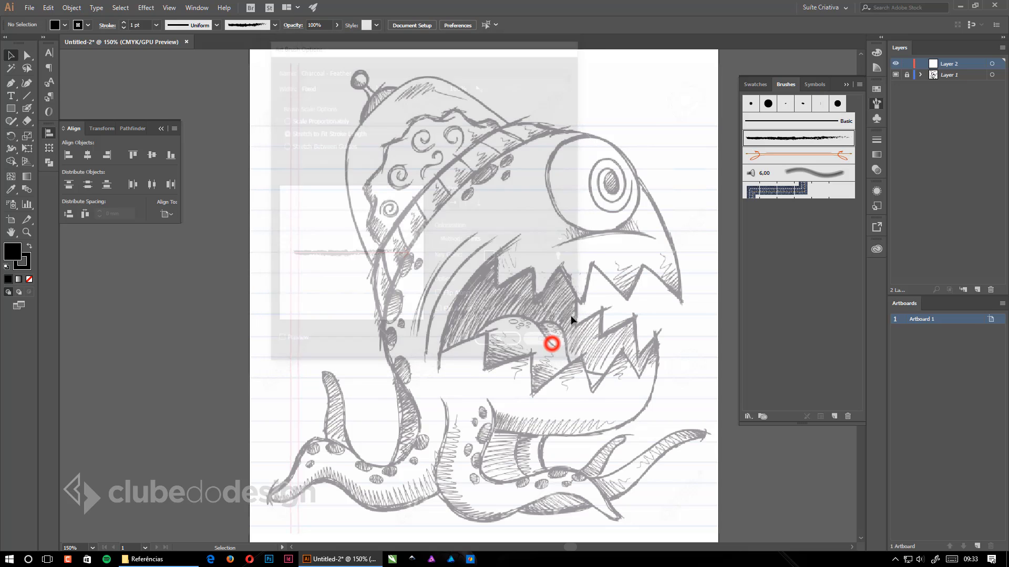
pyautogui.doubleClick(787, 157)
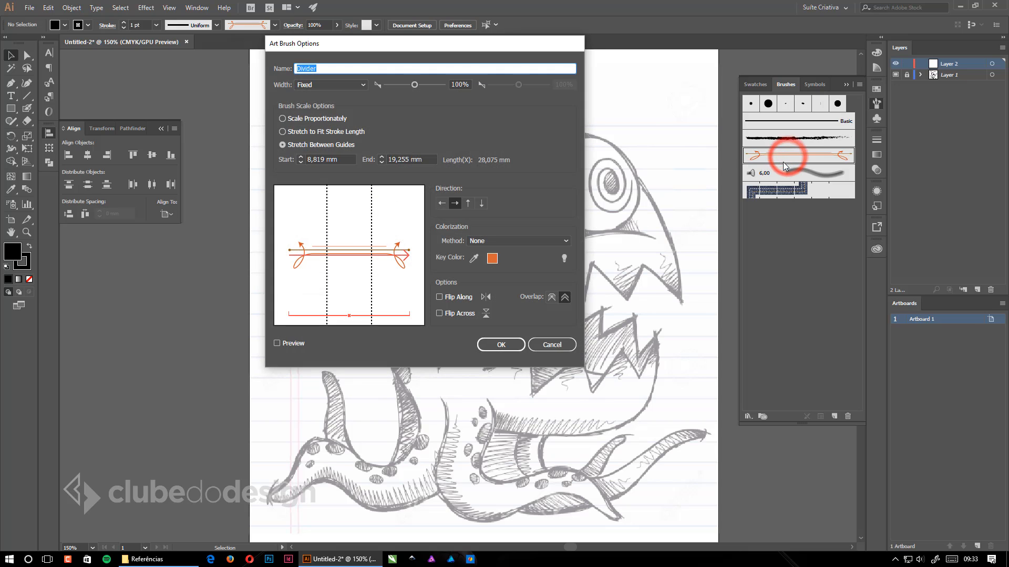
pyautogui.click(557, 344)
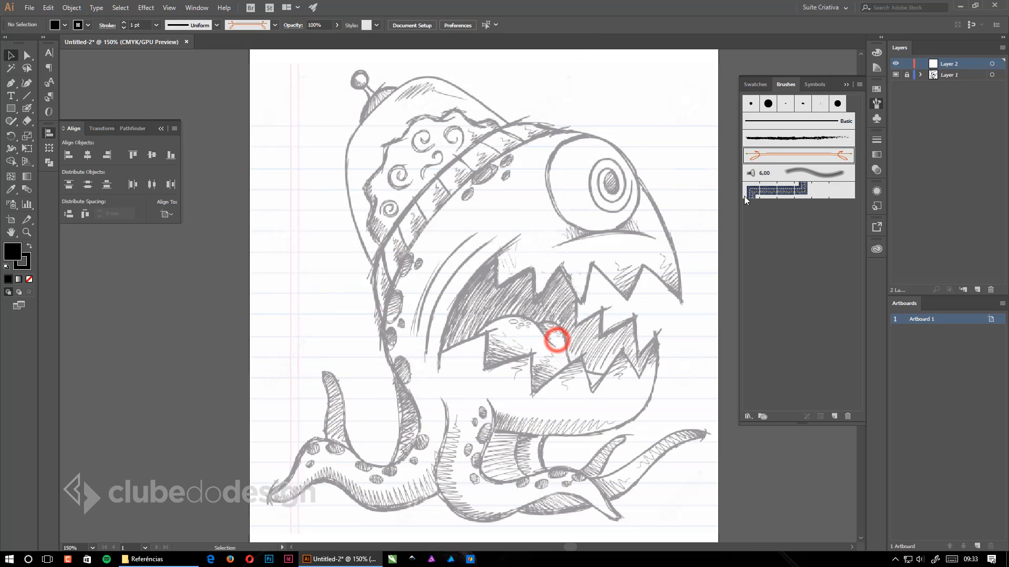
# Examine the pattern brush options of the Denim Seam brush without changing them.
pyautogui.doubleClick(786, 190)
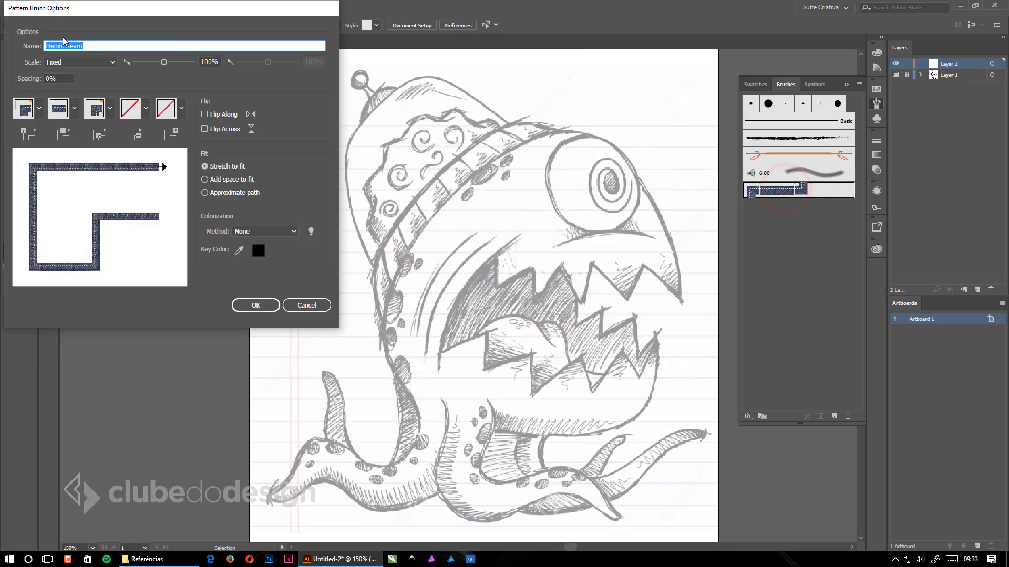
pyautogui.moveTo(104, 8)
pyautogui.mouseDown()
pyautogui.moveTo(157, 39)
pyautogui.moveTo(180, 87)
pyautogui.mouseUp()
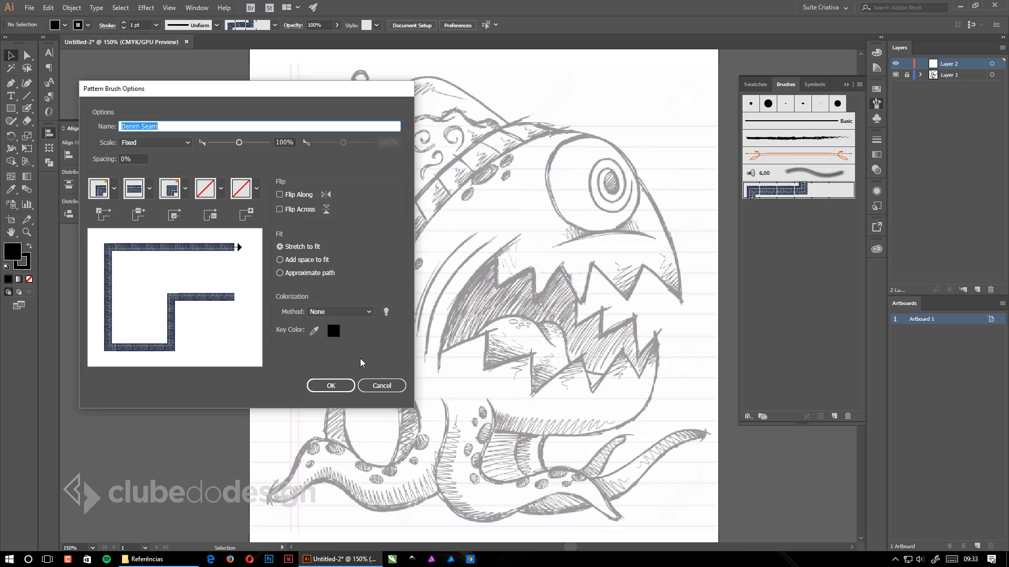
pyautogui.click(386, 386)
pyautogui.click(767, 225)
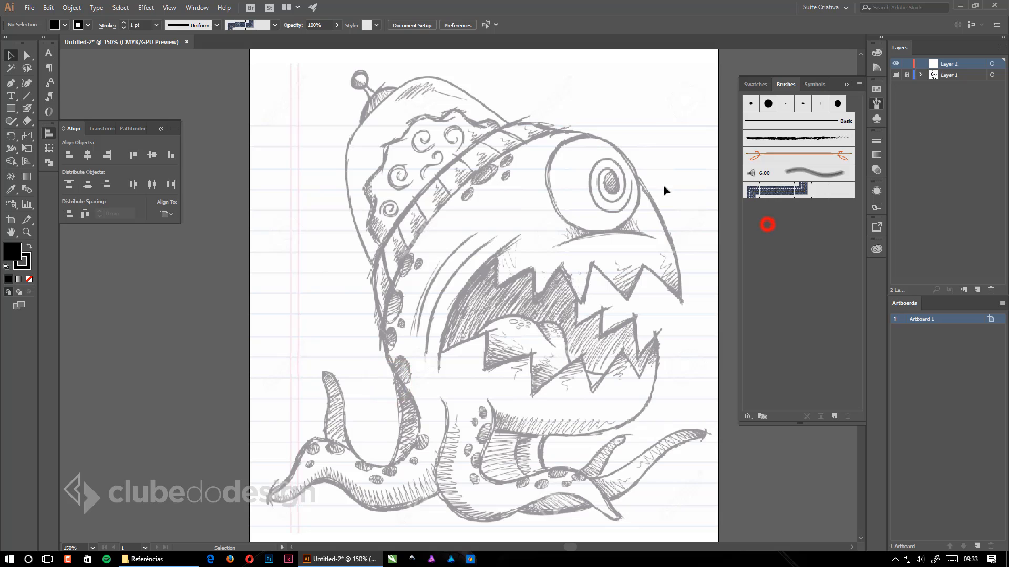
pyautogui.click(599, 86)
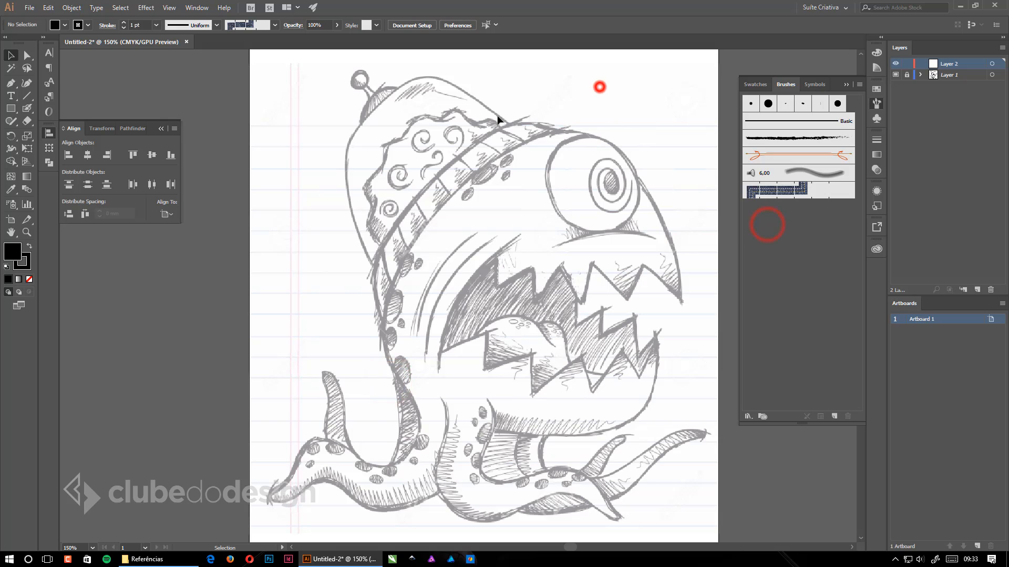
# Draw a black rectangle about 32 by 28 mm over the page's upper-left edge, and try defining a scatter brush from it.
pyautogui.click(11, 109)
pyautogui.moveTo(194, 105)
pyautogui.mouseDown()
pyautogui.moveTo(263, 129)
pyautogui.moveTo(266, 166)
pyautogui.mouseUp()
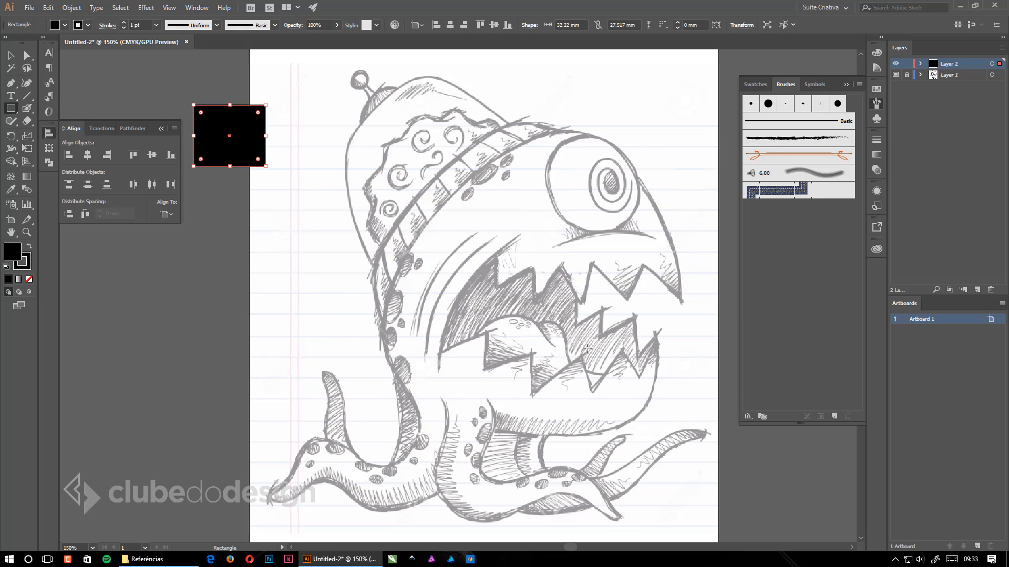
pyautogui.click(830, 417)
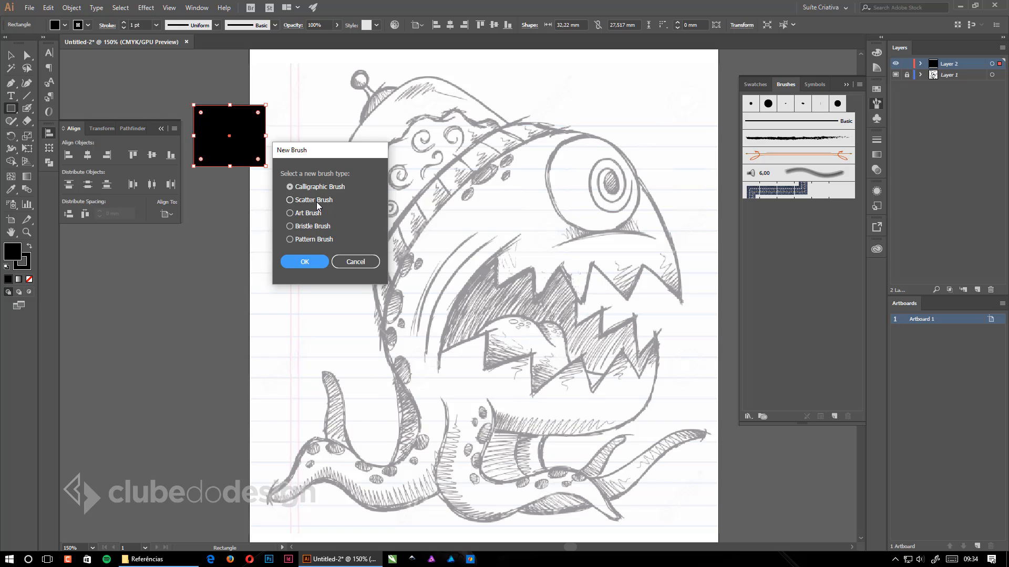
pyautogui.click(317, 201)
pyautogui.click(314, 261)
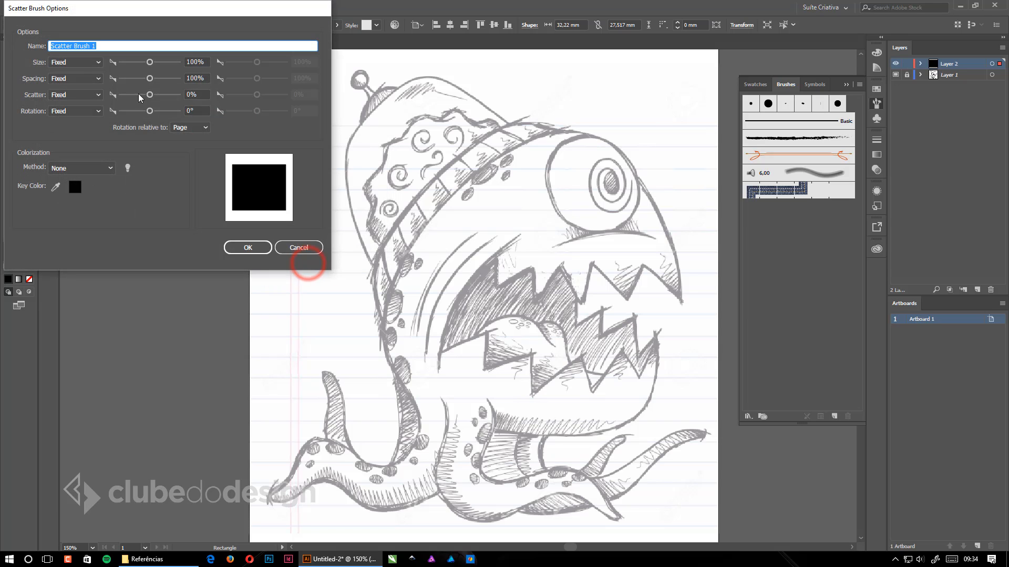
pyautogui.click(315, 249)
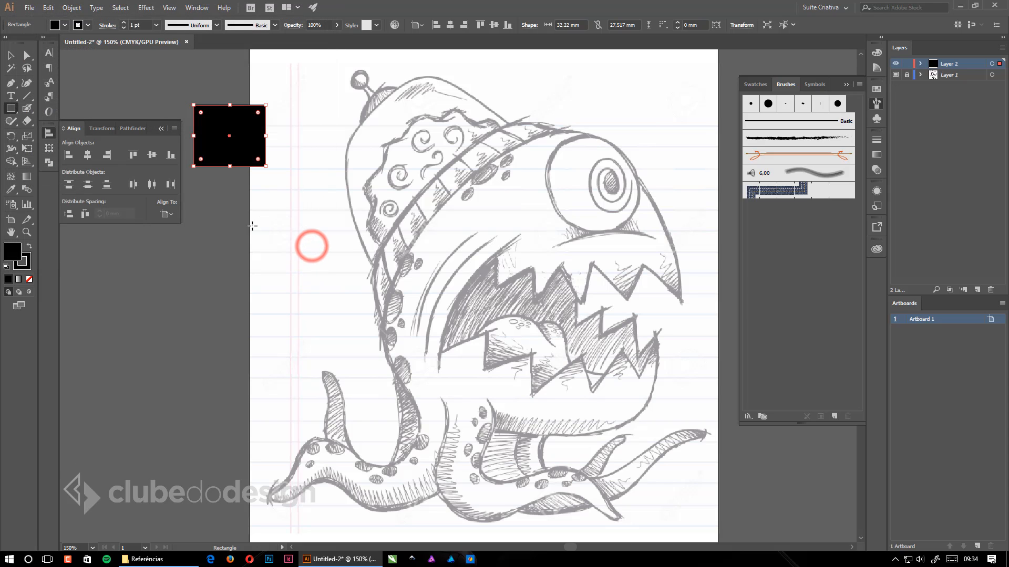
# Move the black rectangle slightly downward, and delete it.
pyautogui.click(11, 55)
pyautogui.moveTo(209, 145); pyautogui.dragTo(216, 172)
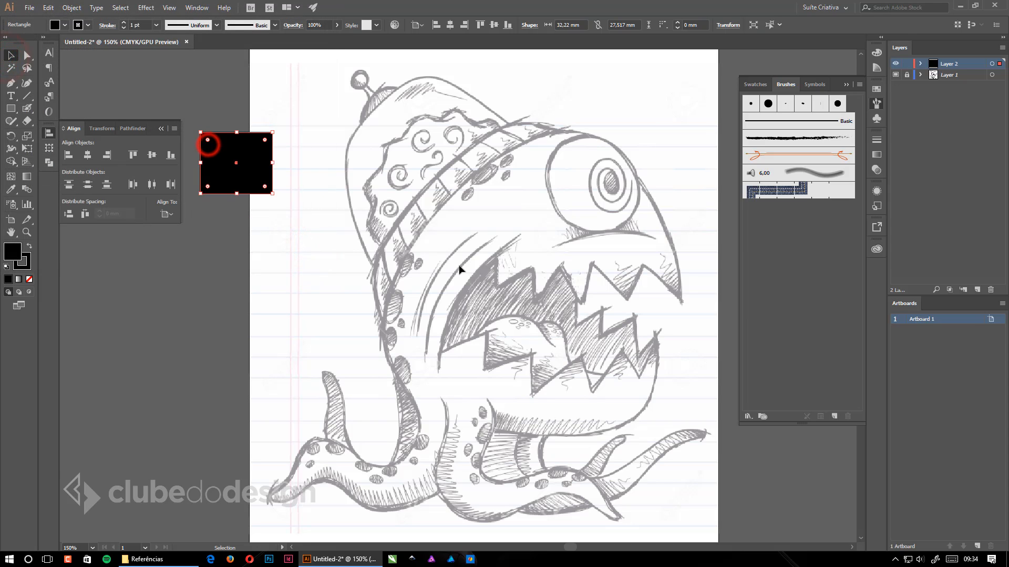
pyautogui.press('Delete')
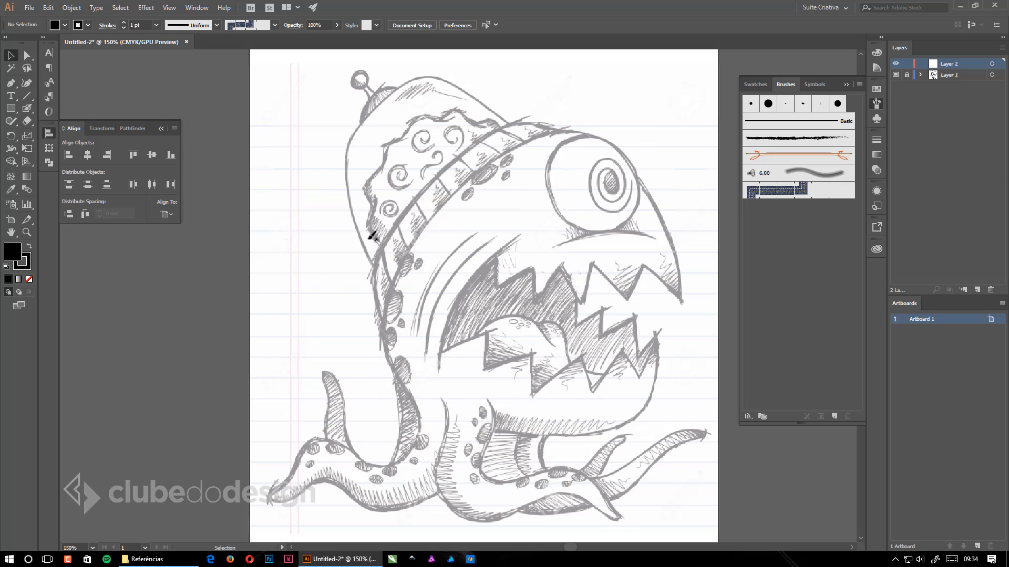
# Paint a short dab and a longer curved Paintbrush stroke with the Denim Seam brush near the page's left edge.
pyautogui.press('b')
pyautogui.click(289, 273)
pyautogui.moveTo(254, 298); pyautogui.dragTo(261, 211)
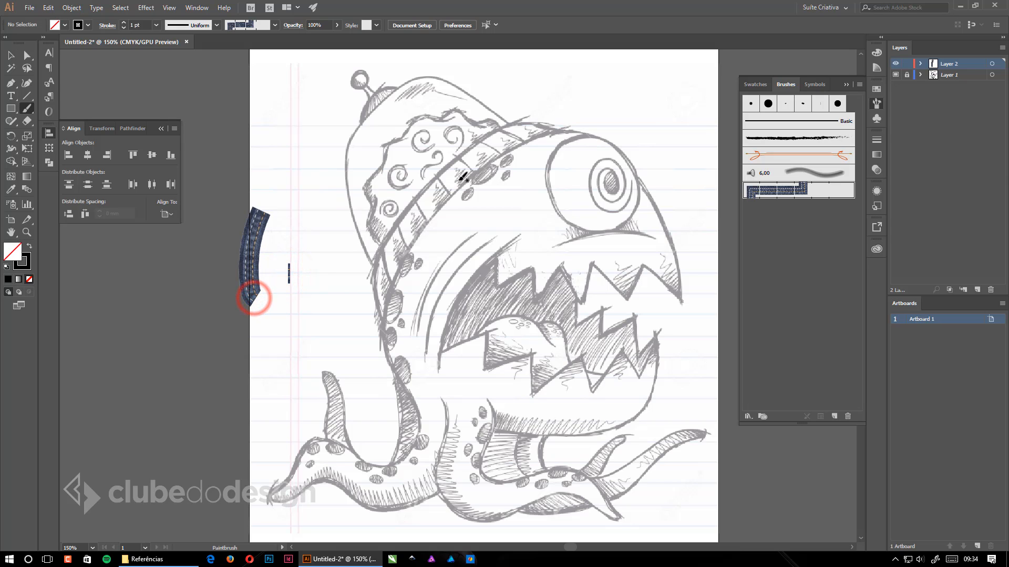
# Scribble a zigzag hatch about 32 by 38 mm above the denim stroke with the 5 pt round brush.
pyautogui.click(751, 103)
pyautogui.moveTo(265, 128)
pyautogui.mouseDown()
pyautogui.moveTo(241, 198)
pyautogui.moveTo(259, 173)
pyautogui.mouseUp()
pyautogui.moveTo(306, 115)
pyautogui.mouseDown()
pyautogui.moveTo(272, 172)
pyautogui.moveTo(287, 173)
pyautogui.moveTo(250, 174)
pyautogui.mouseUp()
pyautogui.moveTo(288, 117)
pyautogui.mouseDown()
pyautogui.moveTo(261, 184)
pyautogui.moveTo(260, 173)
pyautogui.mouseUp()
pyautogui.moveTo(284, 122); pyautogui.dragTo(251, 163)
pyautogui.moveTo(287, 118); pyautogui.dragTo(269, 162)
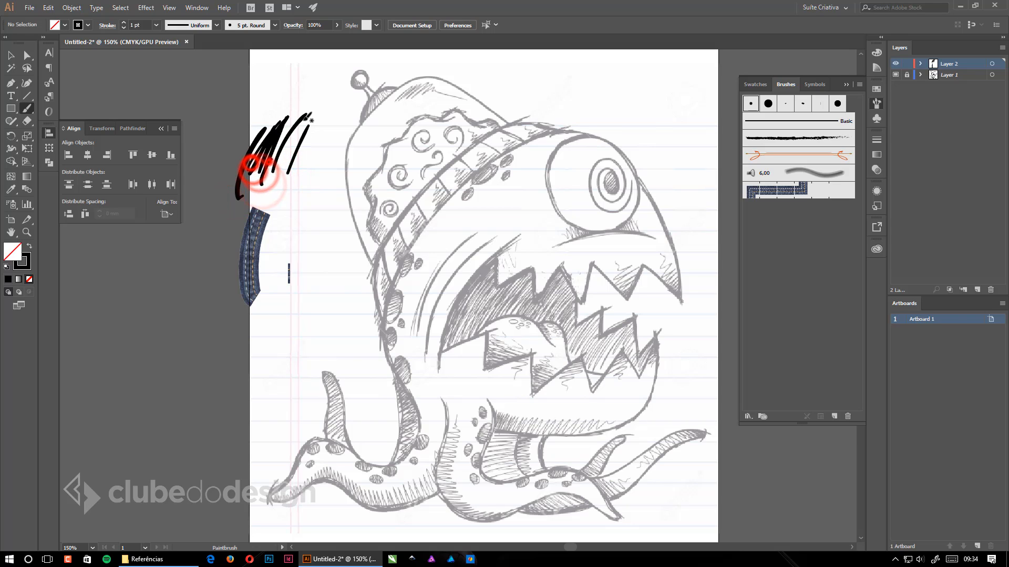
# Create a scatter brush from the zigzag scribble, keeping the default name Scatter Brush 1 and the default settings.
pyautogui.click(11, 54)
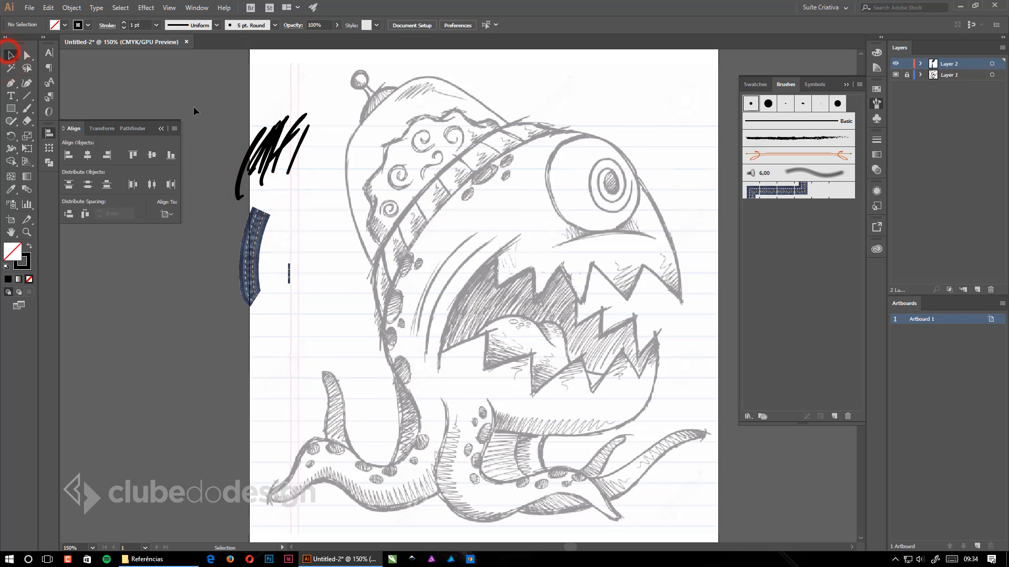
pyautogui.moveTo(224, 117); pyautogui.dragTo(361, 175)
pyautogui.click(834, 416)
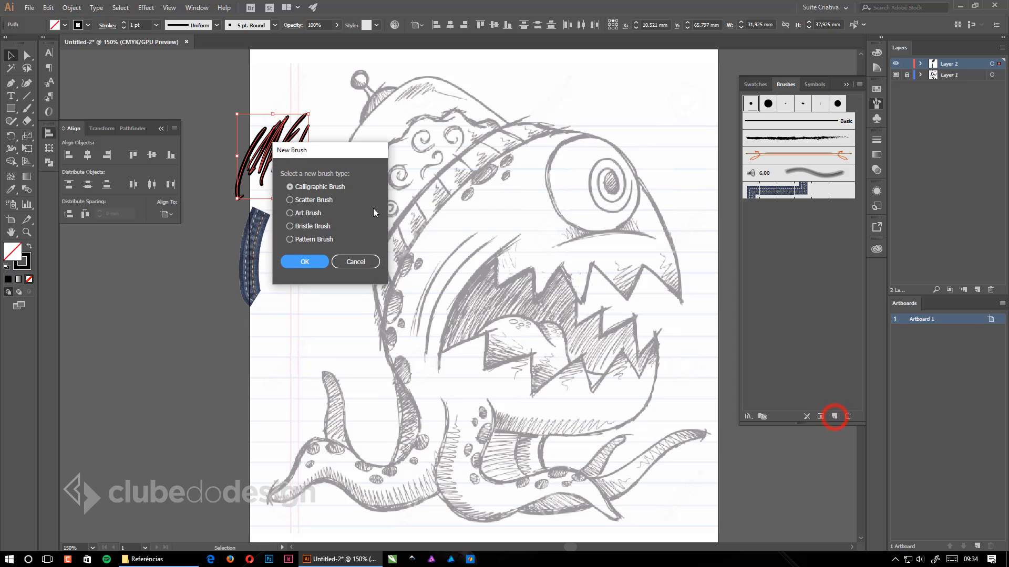
pyautogui.click(313, 200)
pyautogui.click(305, 262)
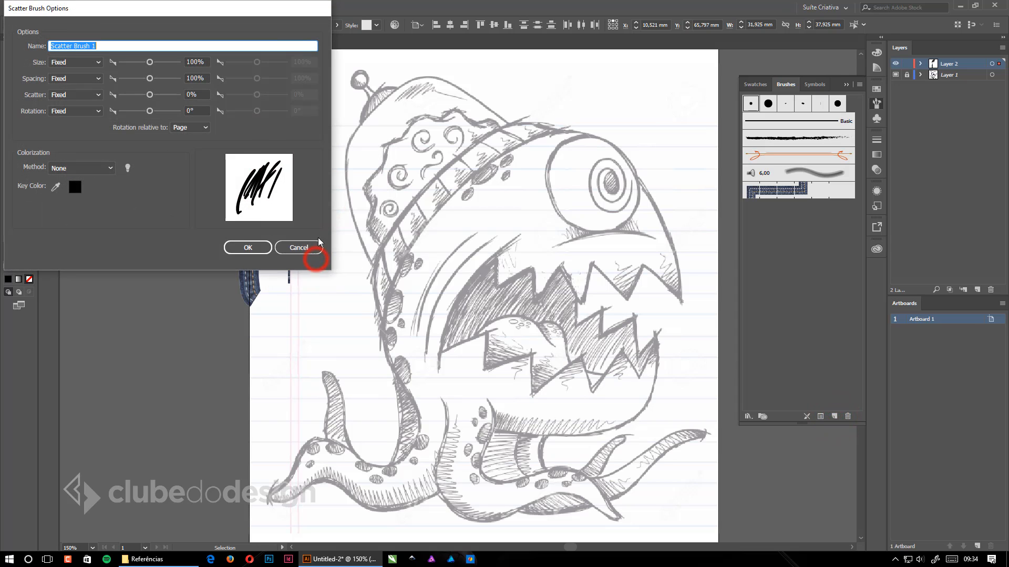
pyautogui.click(260, 247)
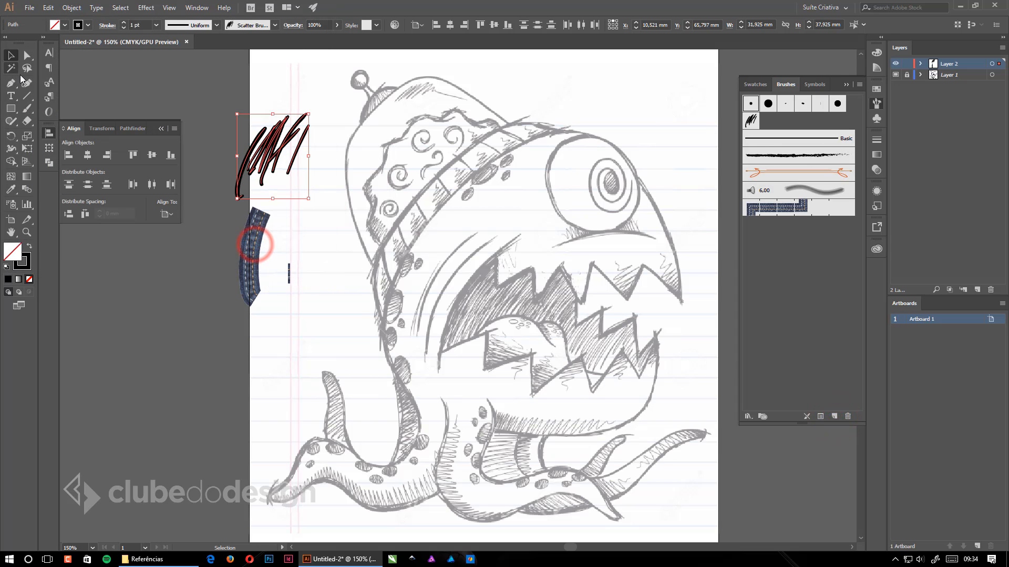
# Apply the new scatter brush to the selected scribble, and paint strokes with it above the eye and across the monster's body.
pyautogui.click(27, 108)
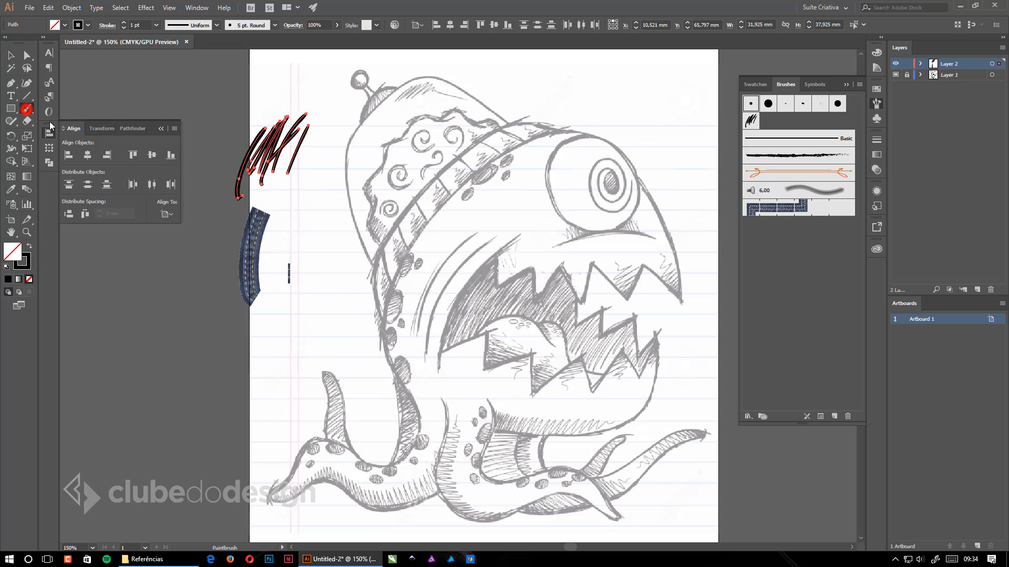
pyautogui.click(750, 120)
pyautogui.moveTo(527, 90); pyautogui.dragTo(683, 101)
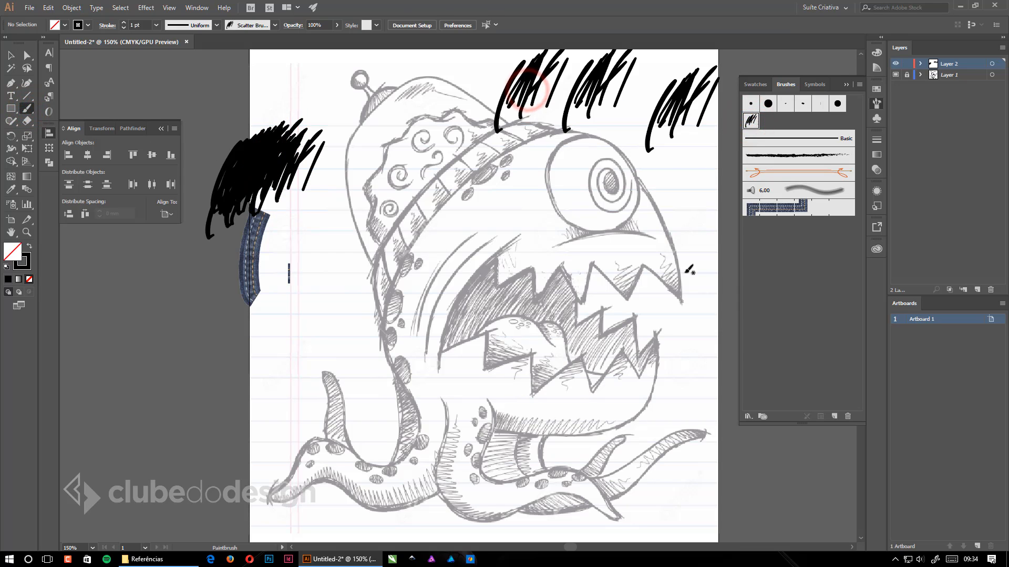
pyautogui.moveTo(446, 251)
pyautogui.mouseDown()
pyautogui.moveTo(488, 230)
pyautogui.moveTo(693, 433)
pyautogui.moveTo(533, 491)
pyautogui.moveTo(463, 473)
pyautogui.mouseUp()
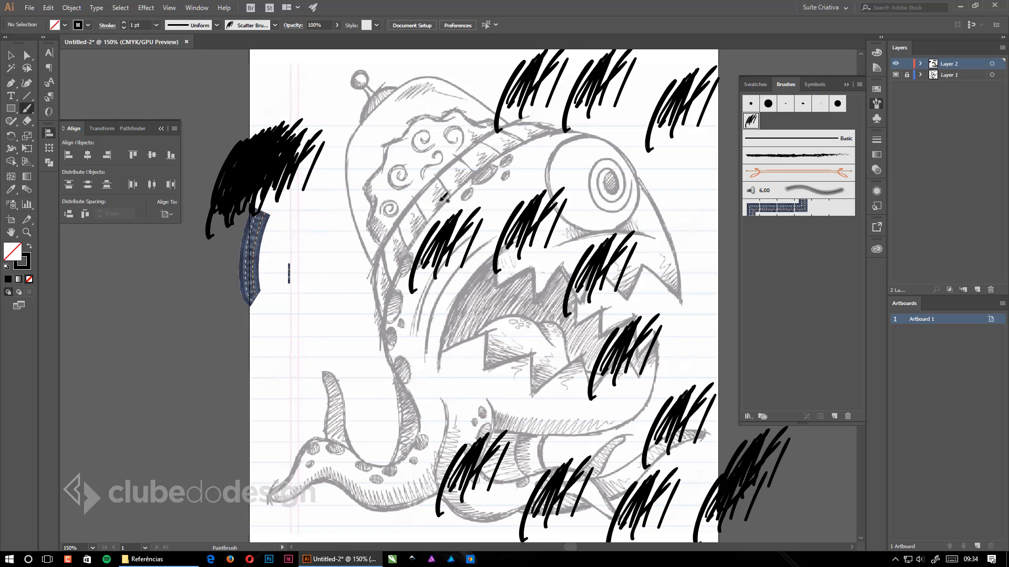
# Delete all test artwork on Layer 2: the scribble, the denim strokes and the scatter brush strokes.
pyautogui.click(11, 54)
pyautogui.moveTo(260, 176); pyautogui.dragTo(276, 227)
pyautogui.press('Delete')
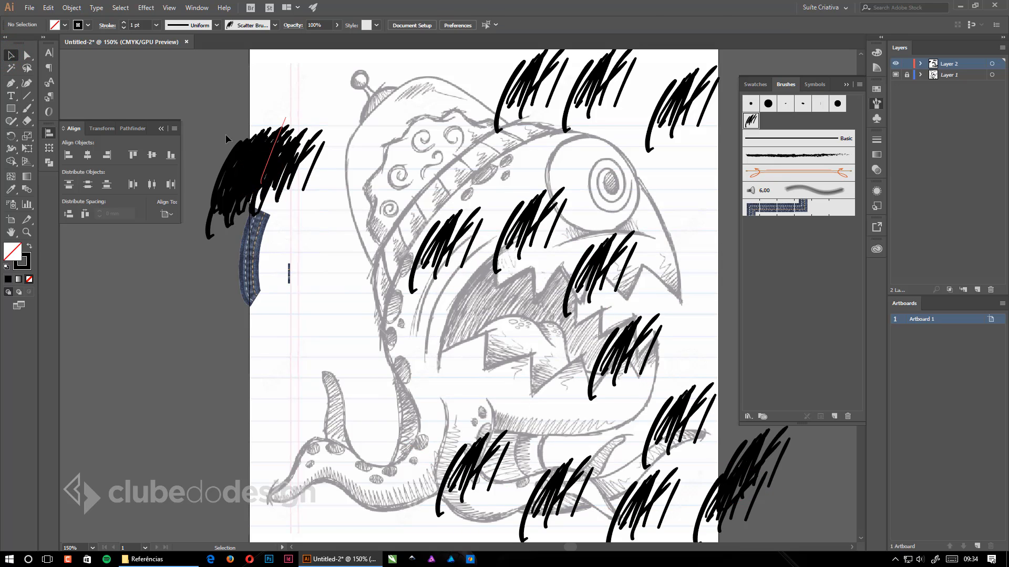
pyautogui.moveTo(212, 92)
pyautogui.mouseDown()
pyautogui.moveTo(337, 224)
pyautogui.moveTo(364, 226)
pyautogui.mouseUp()
pyautogui.press('Delete')
pyautogui.moveTo(474, 93); pyautogui.dragTo(659, 116)
pyautogui.press('Delete')
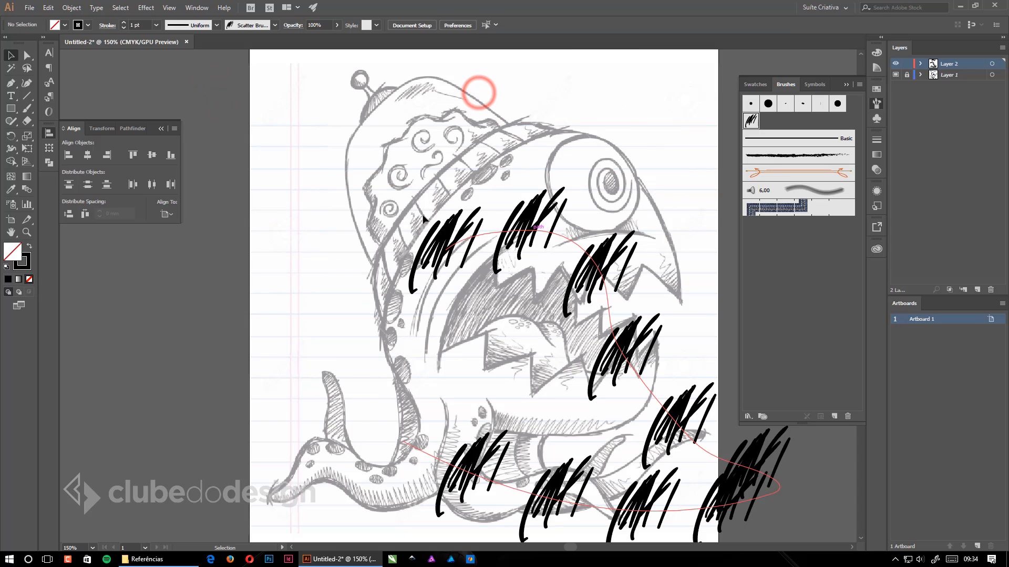
pyautogui.moveTo(370, 201)
pyautogui.mouseDown()
pyautogui.moveTo(693, 404)
pyautogui.moveTo(794, 517)
pyautogui.mouseUp()
pyautogui.press('Delete')
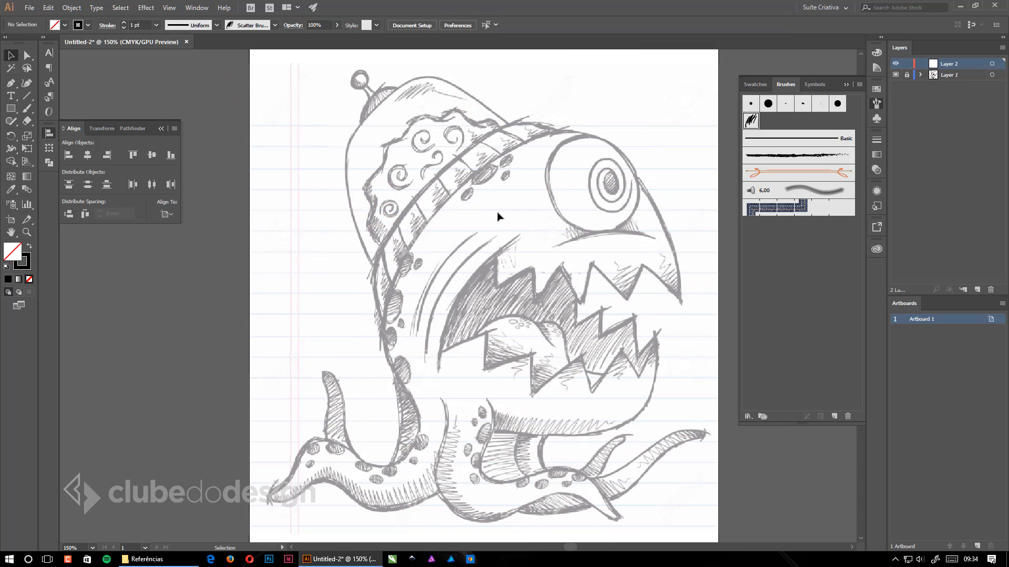
# Paint dense overlapping Paintbrush strokes with the 6 mm Mop bristle brush across the page's upper left edge, keeping its existing options.
pyautogui.click(548, 185)
pyautogui.press('b')
pyautogui.click(777, 193)
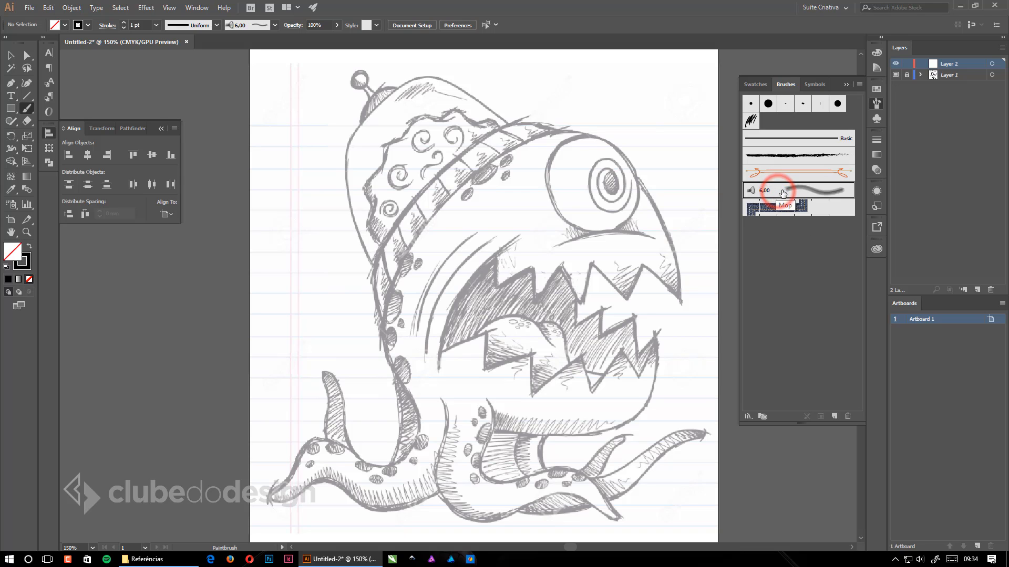
pyautogui.doubleClick(777, 193)
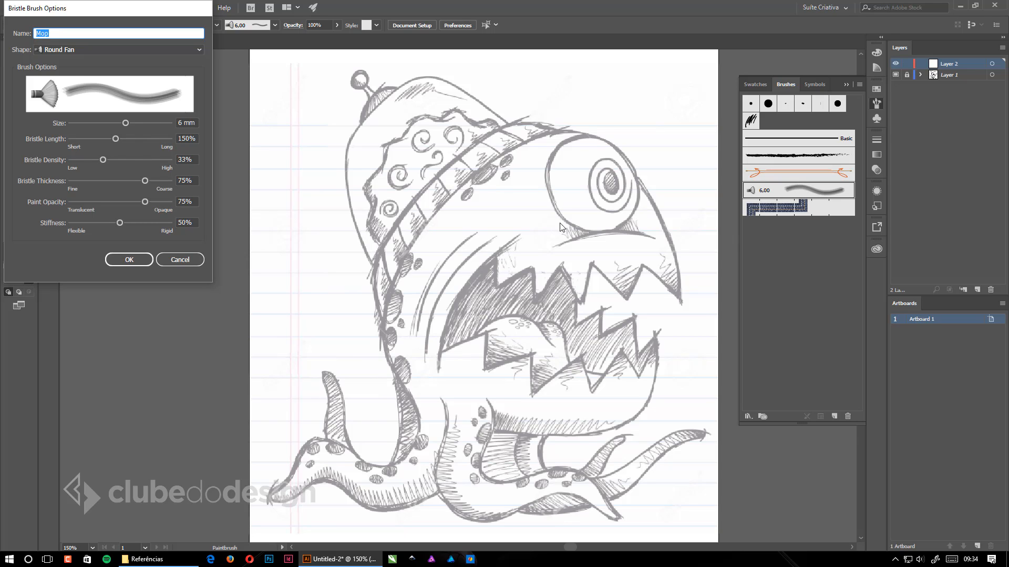
pyautogui.click(129, 260)
pyautogui.moveTo(177, 320)
pyautogui.mouseDown()
pyautogui.moveTo(223, 222)
pyautogui.moveTo(283, 183)
pyautogui.moveTo(240, 222)
pyautogui.moveTo(262, 212)
pyautogui.moveTo(209, 278)
pyautogui.moveTo(207, 268)
pyautogui.moveTo(203, 291)
pyautogui.moveTo(272, 159)
pyautogui.moveTo(178, 278)
pyautogui.moveTo(328, 127)
pyautogui.moveTo(254, 190)
pyautogui.moveTo(273, 210)
pyautogui.mouseUp()
# Review the Mop brush's available bristle shapes in its options, leaving the brush settings as they are.
pyautogui.doubleClick(798, 190)
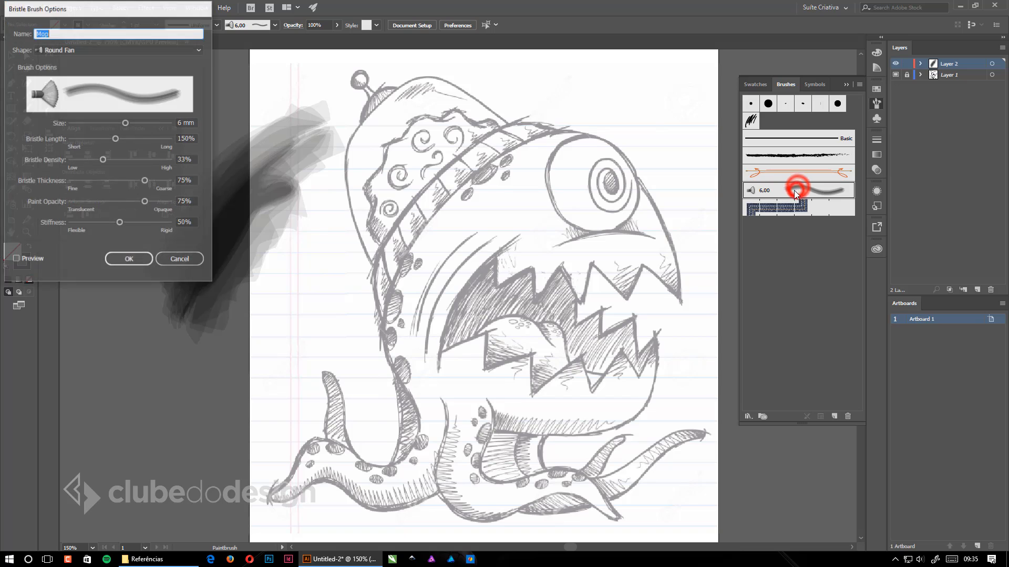
pyautogui.click(170, 50)
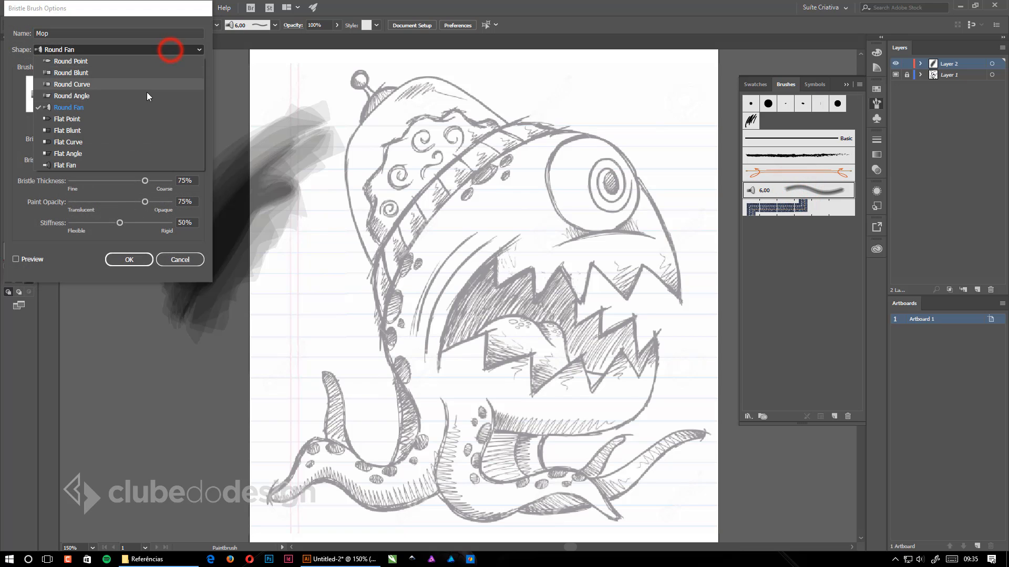
pyautogui.click(180, 259)
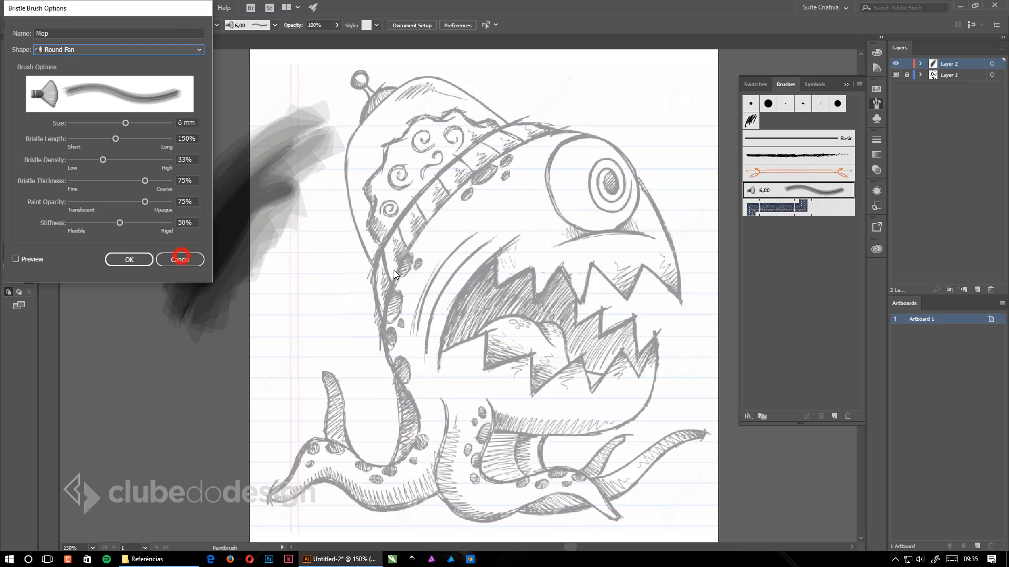
pyautogui.click(192, 260)
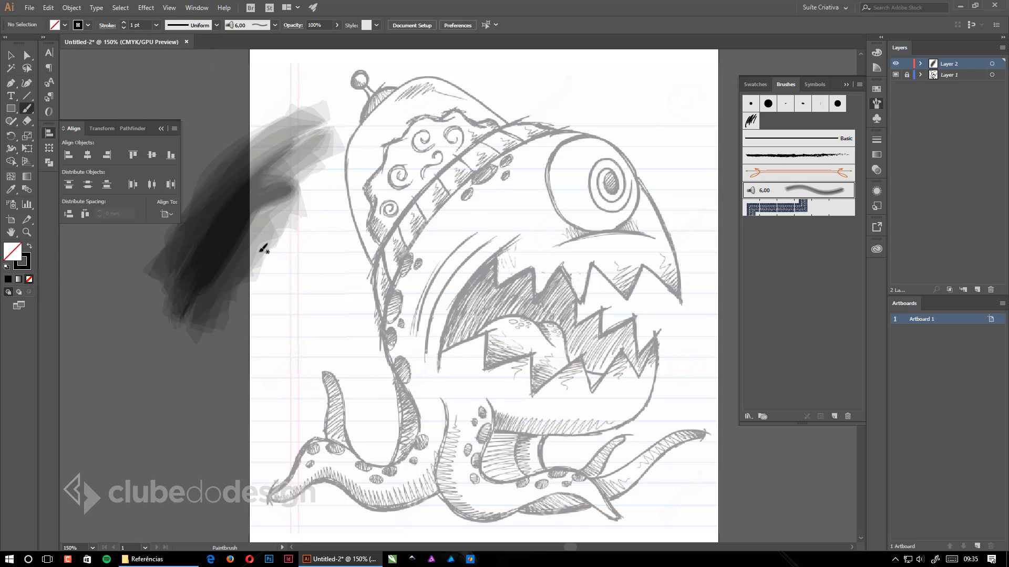
# Create a bristle brush with the default Round Point shape and 3 mm size, and scribble with it near the page's lower left edge.
pyautogui.click(834, 416)
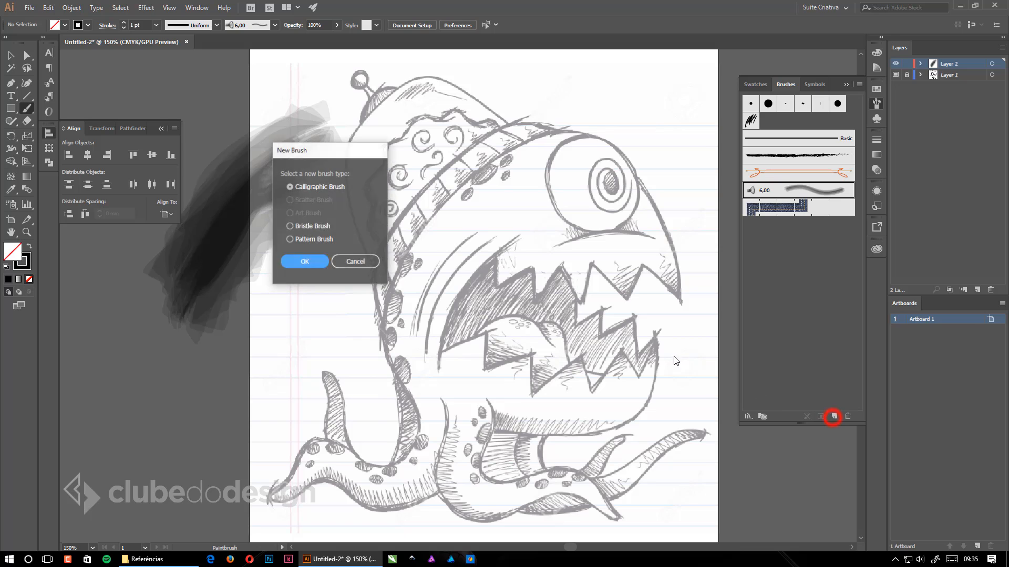
pyautogui.click(316, 224)
pyautogui.click(305, 262)
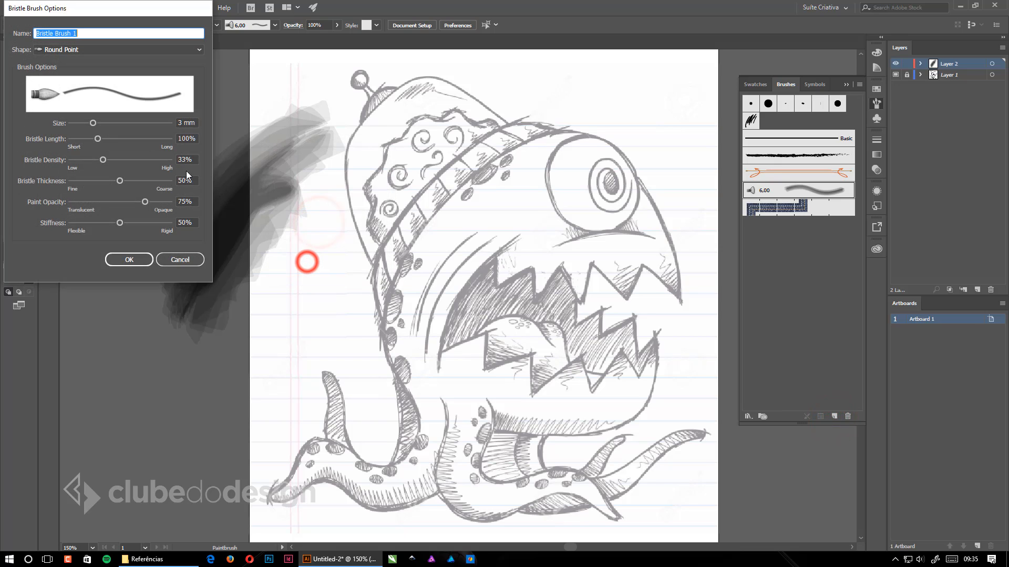
pyautogui.click(132, 257)
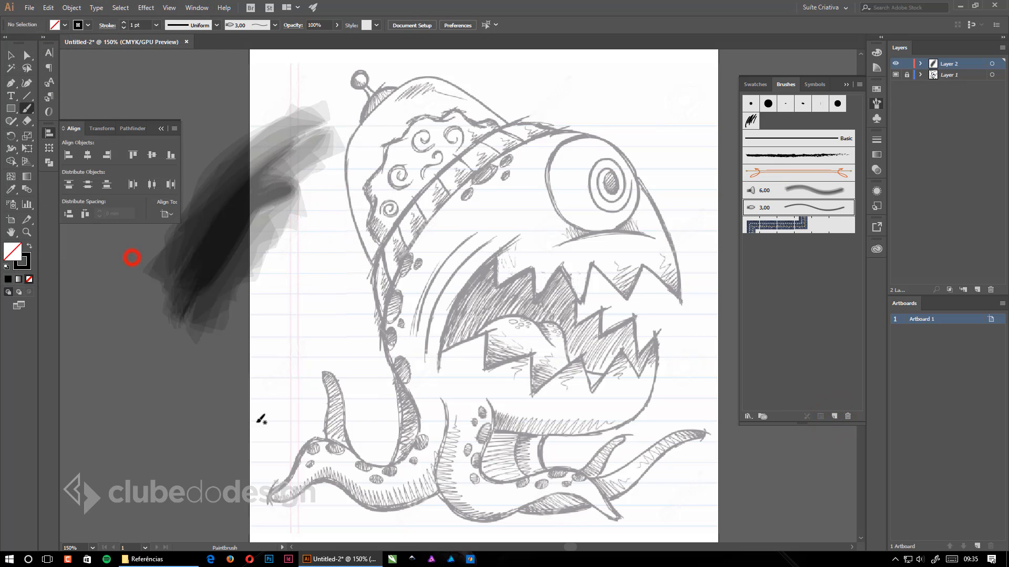
pyautogui.moveTo(214, 484)
pyautogui.mouseDown()
pyautogui.moveTo(274, 374)
pyautogui.moveTo(313, 346)
pyautogui.moveTo(257, 429)
pyautogui.mouseUp()
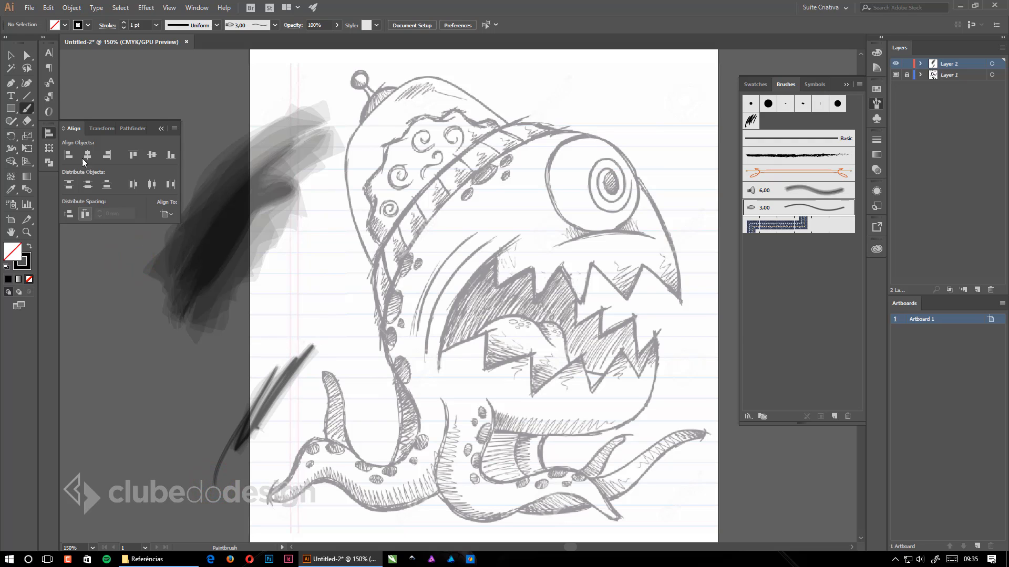
# Paint a Blob Brush stroke beside the monster's eye, and try the Mop bristle brush on a second stroke about 23 by 81 mm over the eye.
pyautogui.click(30, 107)
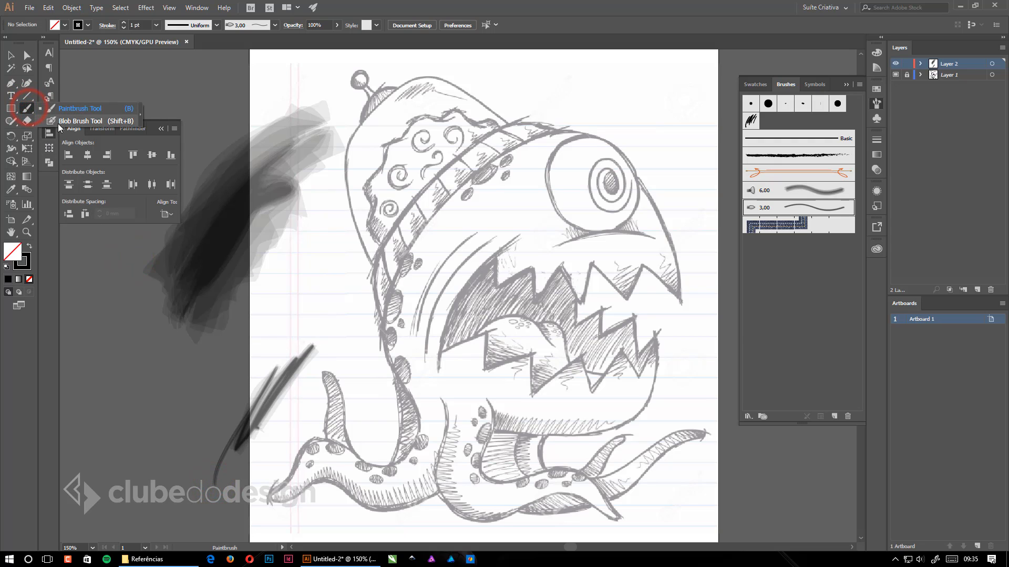
pyautogui.click(58, 122)
pyautogui.moveTo(391, 282); pyautogui.dragTo(527, 184)
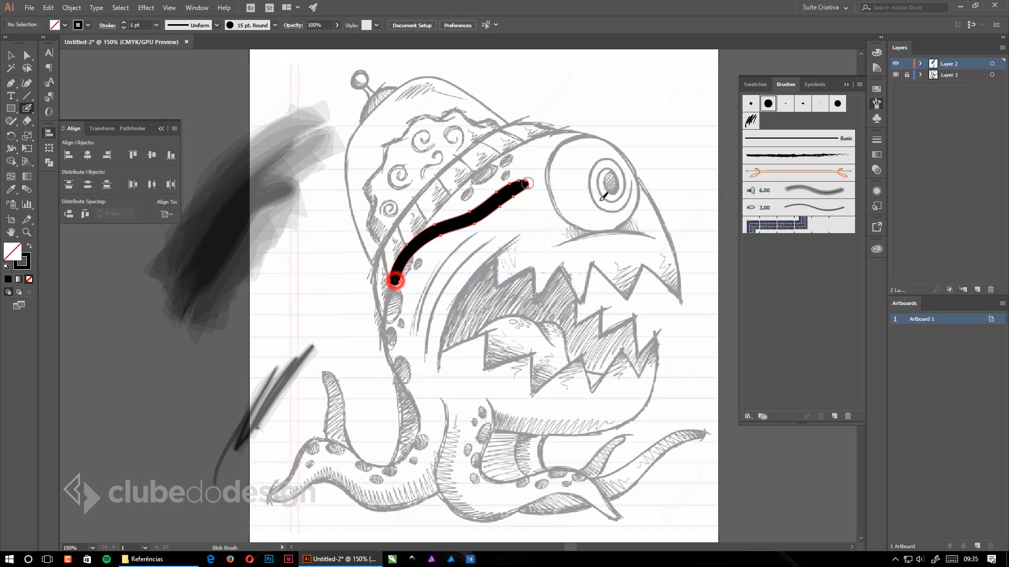
pyautogui.click(763, 191)
pyautogui.moveTo(609, 129)
pyautogui.mouseDown()
pyautogui.moveTo(635, 120)
pyautogui.moveTo(650, 291)
pyautogui.mouseUp()
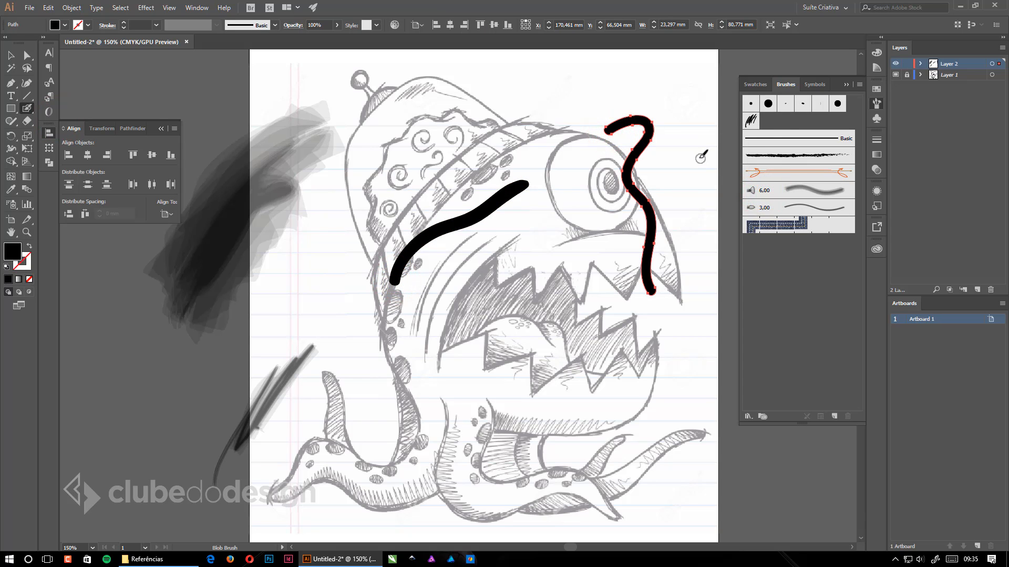
# Delete both bristle brush scribbles and both Blob Brush strokes together.
pyautogui.click(10, 55)
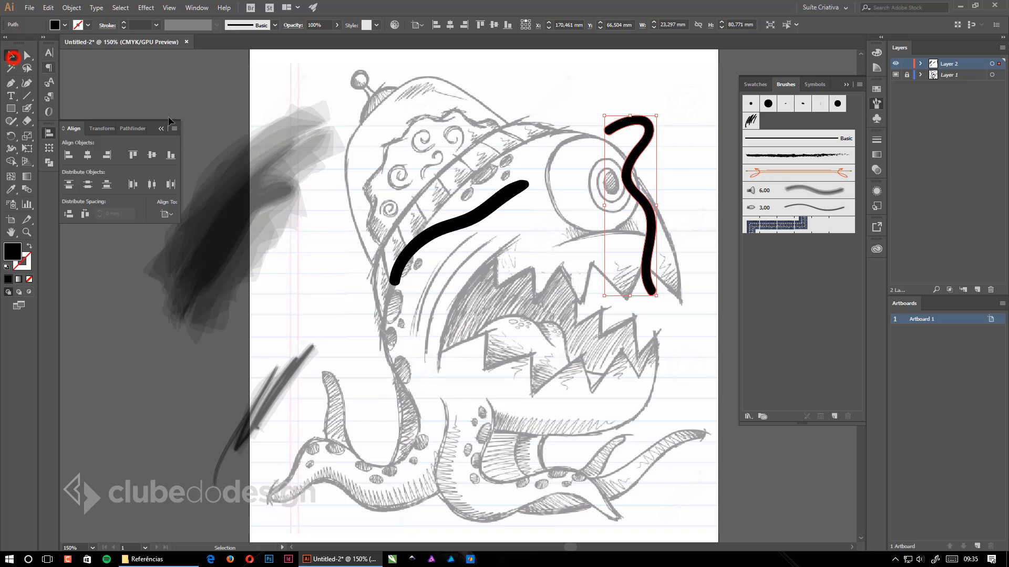
pyautogui.moveTo(193, 111)
pyautogui.mouseDown()
pyautogui.moveTo(625, 358)
pyautogui.moveTo(673, 424)
pyautogui.mouseUp()
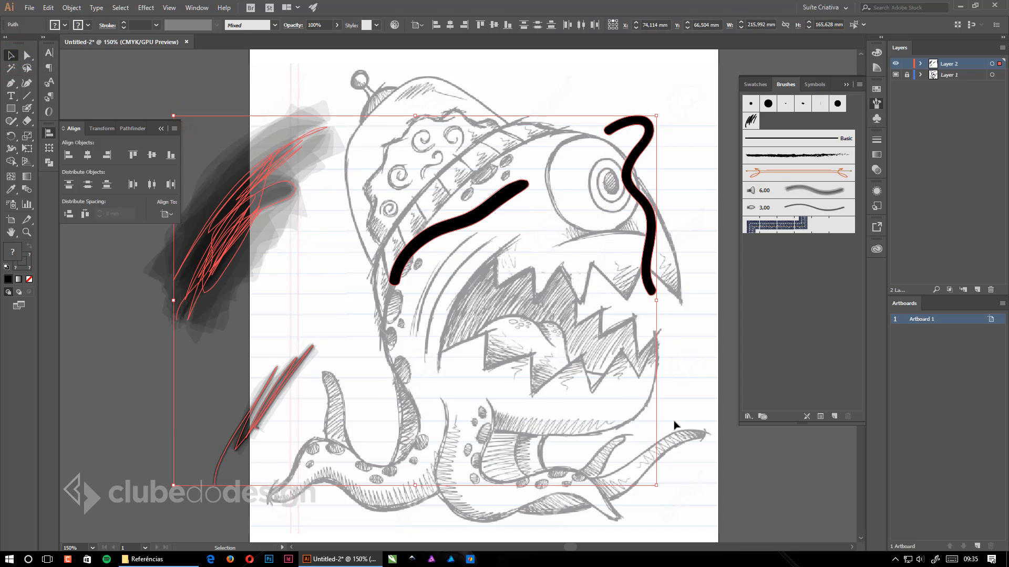
pyautogui.press('Delete')
# Open the Bristle Brush Library, move it higher over the drawing and extend it to list all its brushes.
pyautogui.click(803, 190)
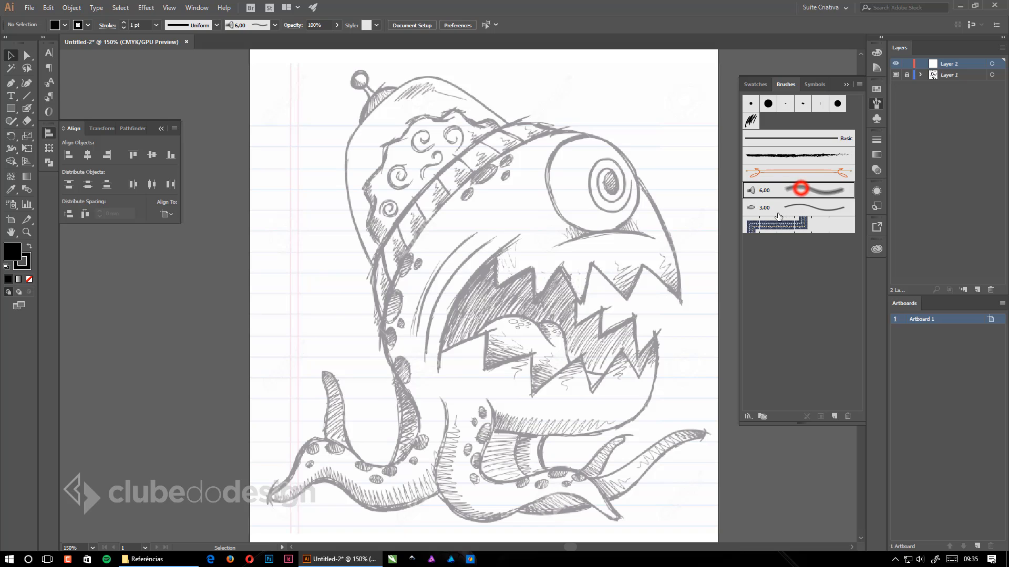
pyautogui.click(780, 207)
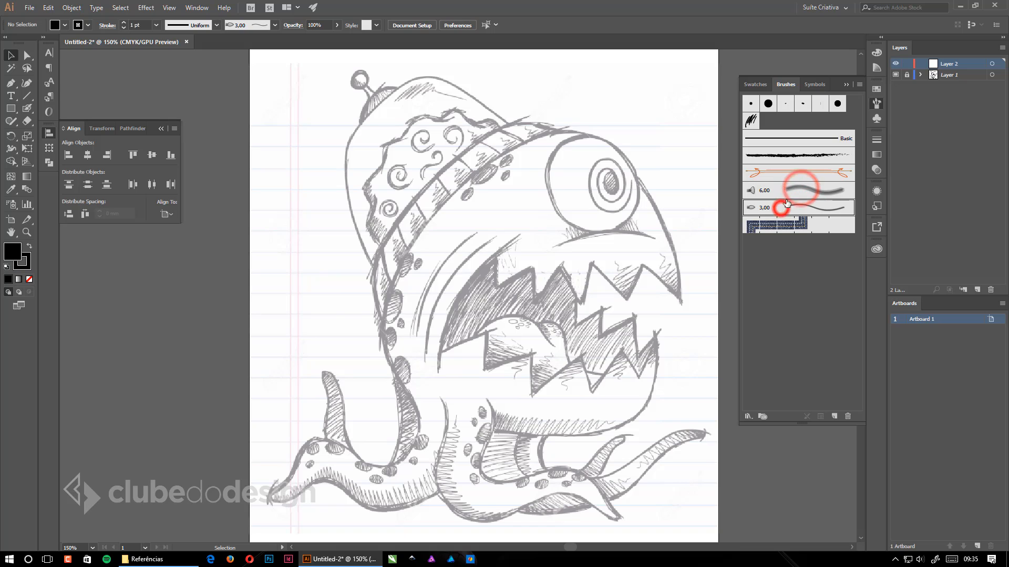
pyautogui.click(747, 416)
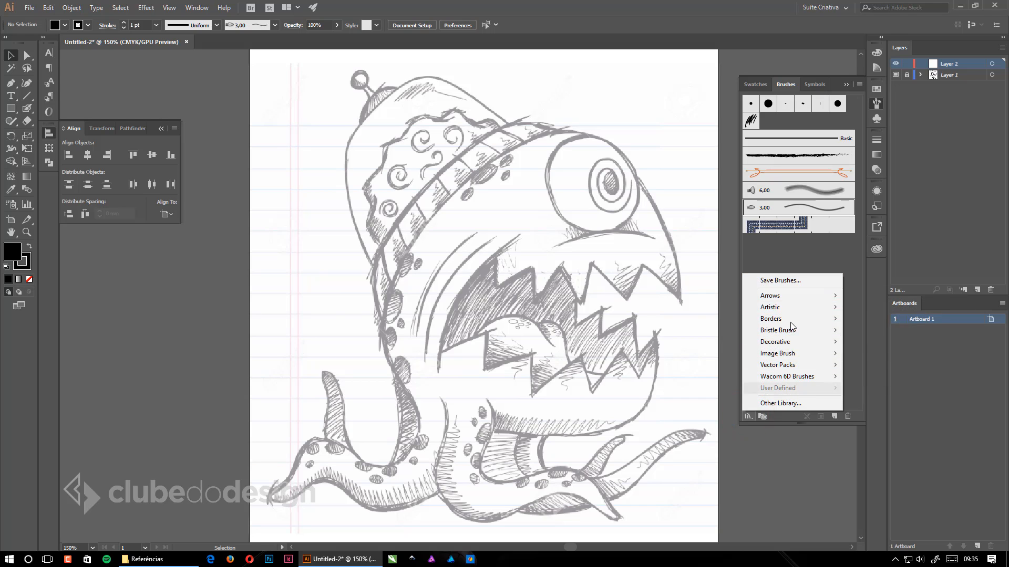
pyautogui.moveTo(793, 298)
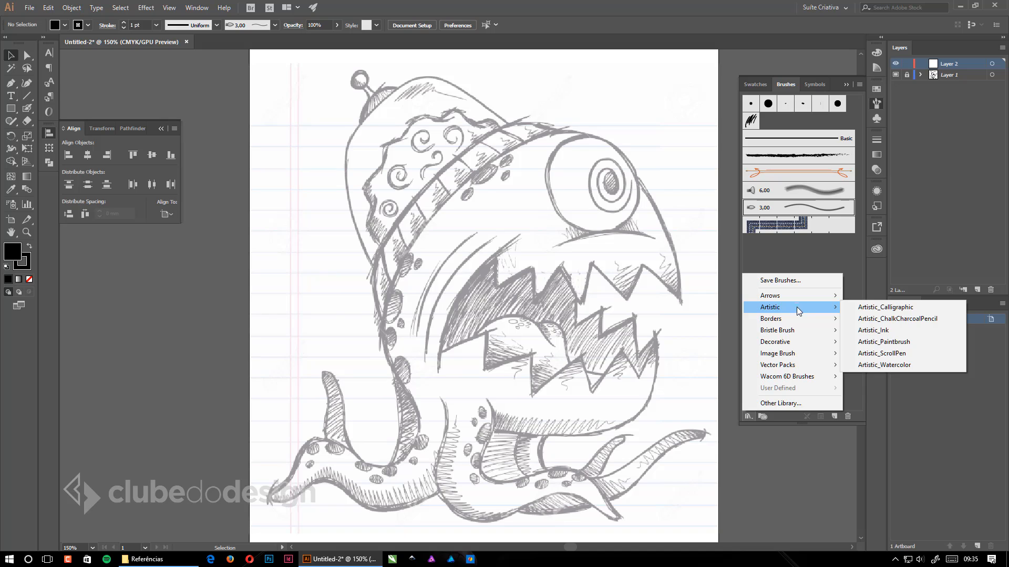
pyautogui.moveTo(796, 321)
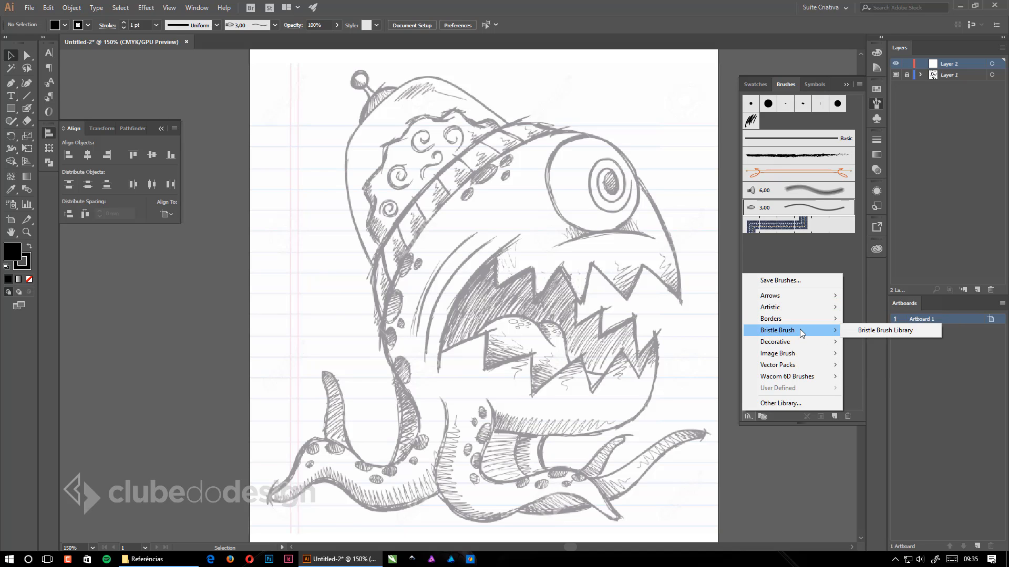
pyautogui.click(863, 330)
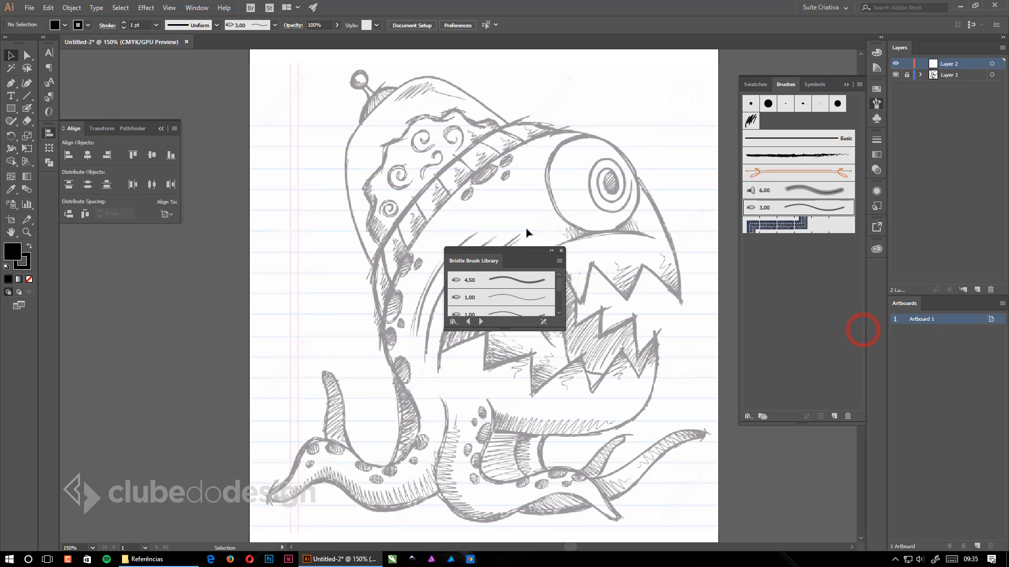
pyautogui.moveTo(498, 328); pyautogui.dragTo(500, 421)
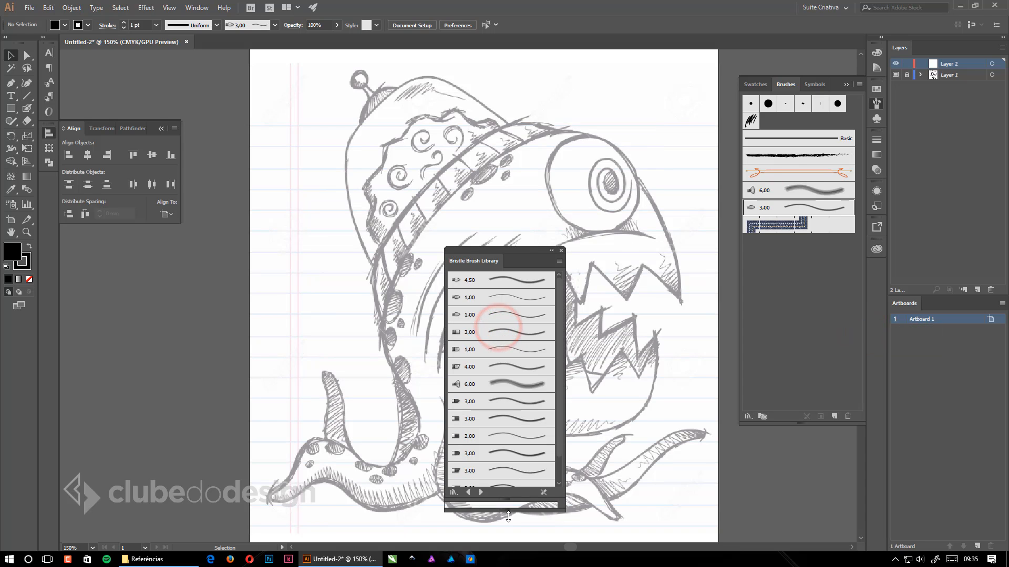
pyautogui.moveTo(515, 246); pyautogui.dragTo(607, 127)
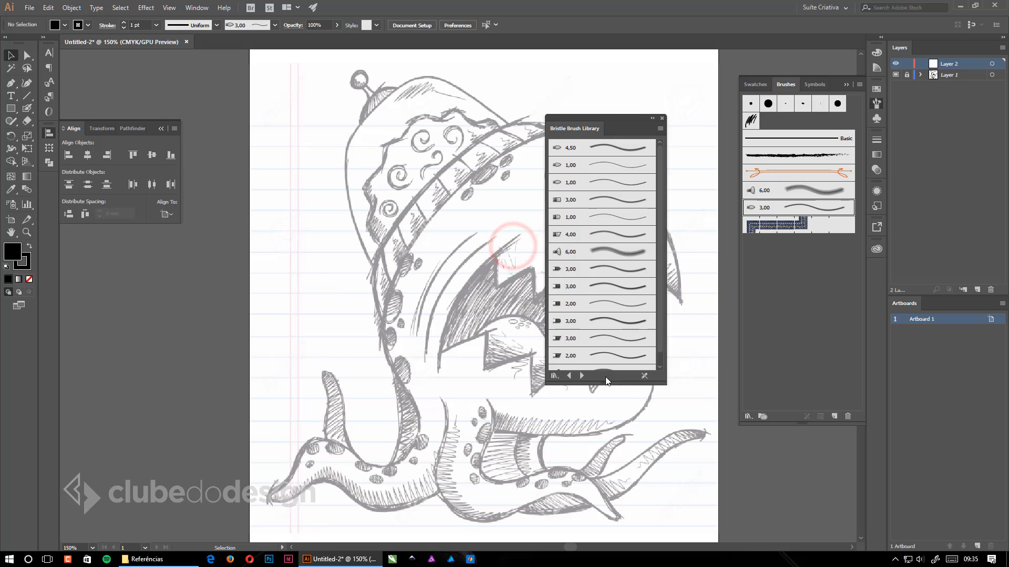
pyautogui.moveTo(605, 386); pyautogui.dragTo(604, 506)
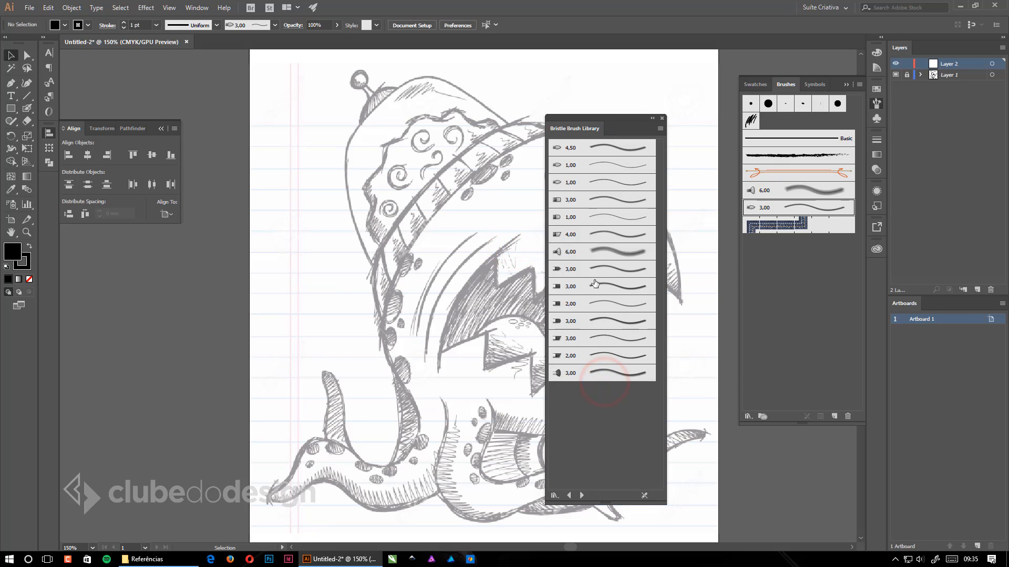
# Add the fifth bristle brush (1.00) from the library, and paint overlapping vertical Paintbrush strokes with it along the page's left margin.
pyautogui.click(565, 217)
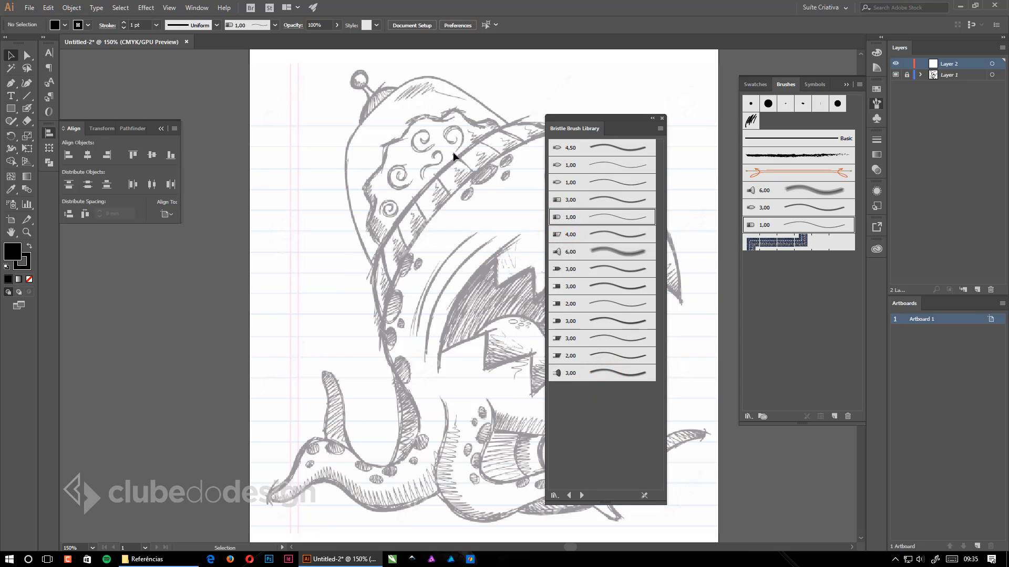
pyautogui.press('b')
pyautogui.click(581, 217)
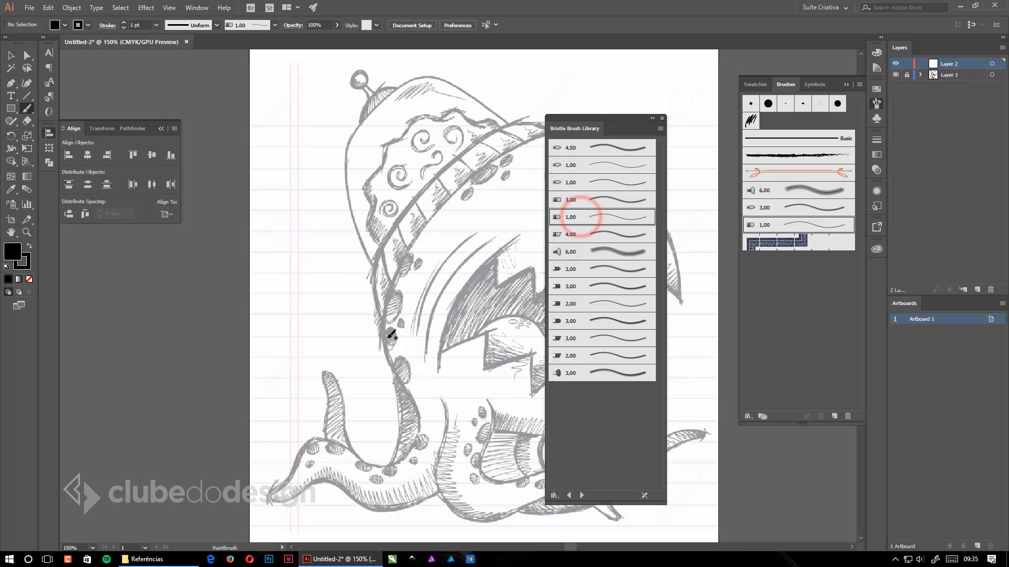
pyautogui.moveTo(383, 339)
pyautogui.mouseDown()
pyautogui.moveTo(420, 229)
pyautogui.moveTo(484, 155)
pyautogui.mouseUp()
pyautogui.hotkey('ctrl', 'z')
pyautogui.moveTo(275, 125)
pyautogui.mouseDown()
pyautogui.moveTo(295, 286)
pyautogui.moveTo(281, 155)
pyautogui.moveTo(276, 211)
pyautogui.moveTo(297, 105)
pyautogui.mouseUp()
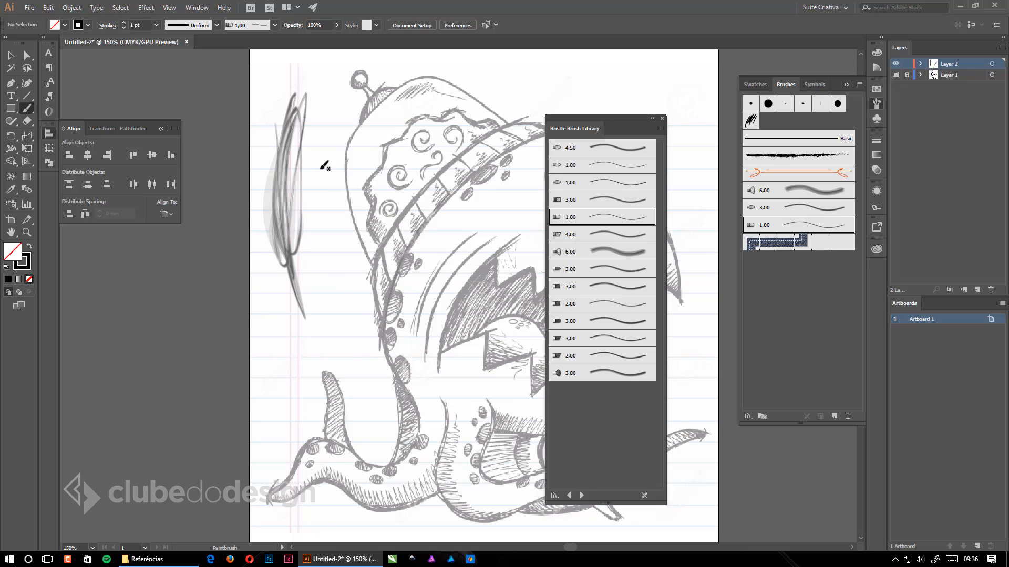
pyautogui.click(287, 207)
pyautogui.click(434, 252)
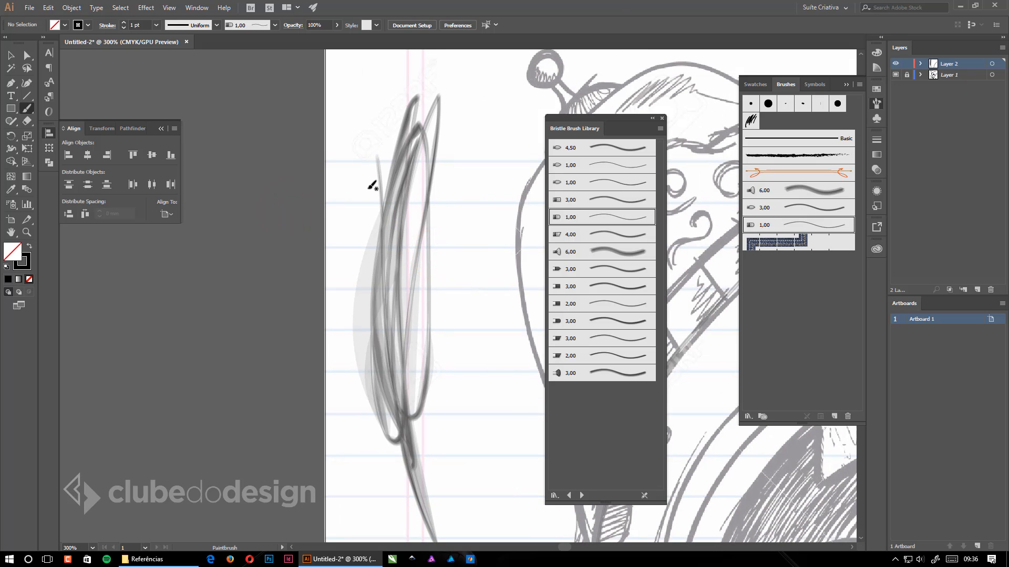
# Delete the bristle brush strokes along the page's left margin.
pyautogui.hotkey('ctrl', '0')
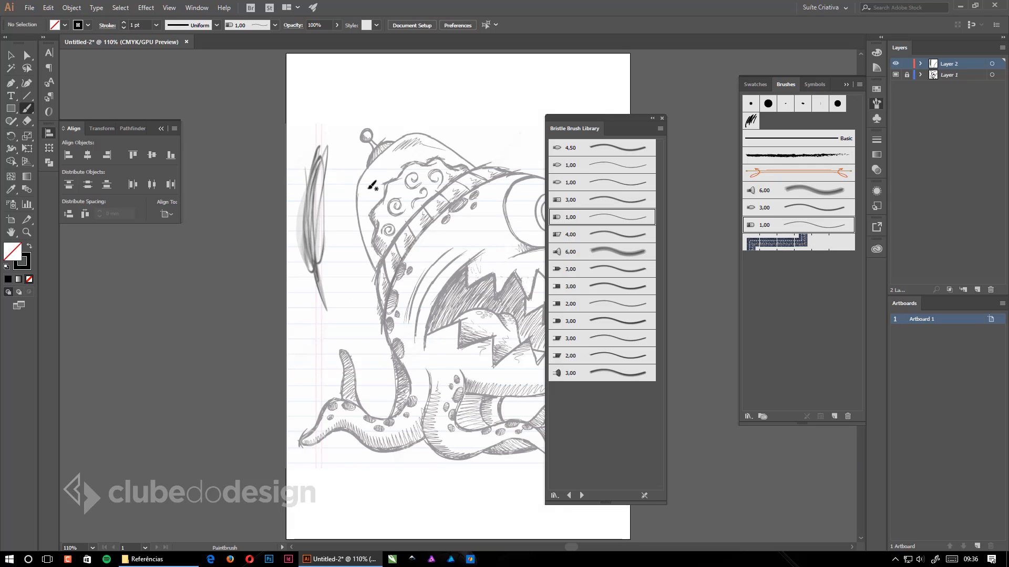
pyautogui.press('v')
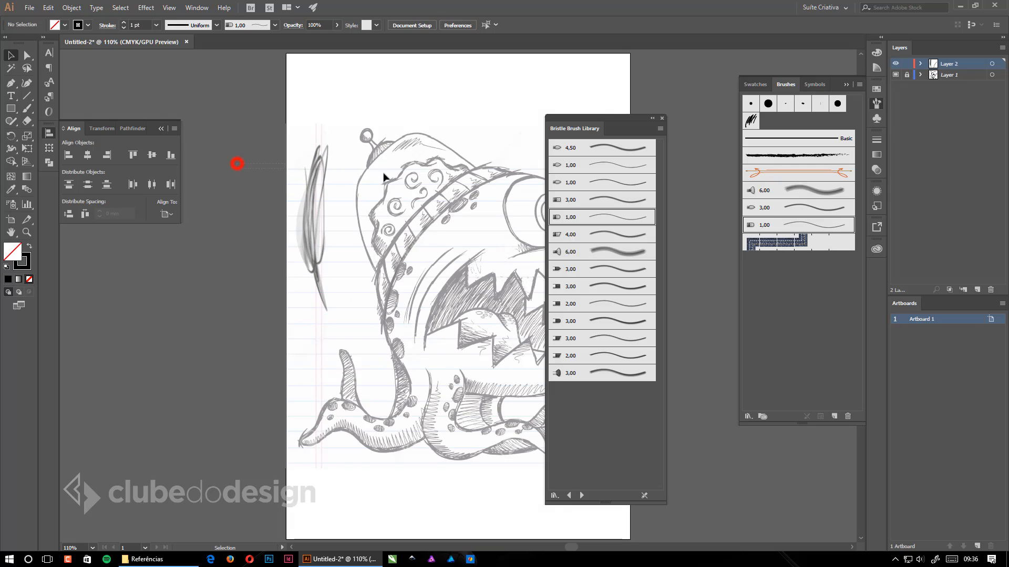
pyautogui.moveTo(383, 177); pyautogui.dragTo(383, 178)
pyautogui.press('Delete')
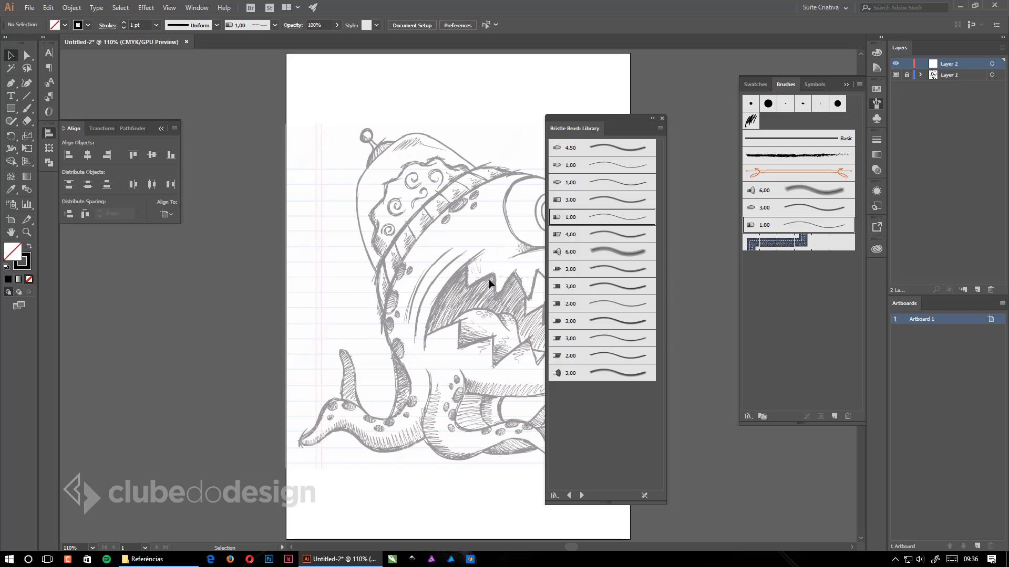
# Close the Bristle Brush Library and hide the Brushes panel to clear the view of the drawing.
pyautogui.click(625, 115)
pyautogui.click(876, 104)
pyautogui.moveTo(630, 124); pyautogui.dragTo(744, 100)
pyautogui.click(778, 101)
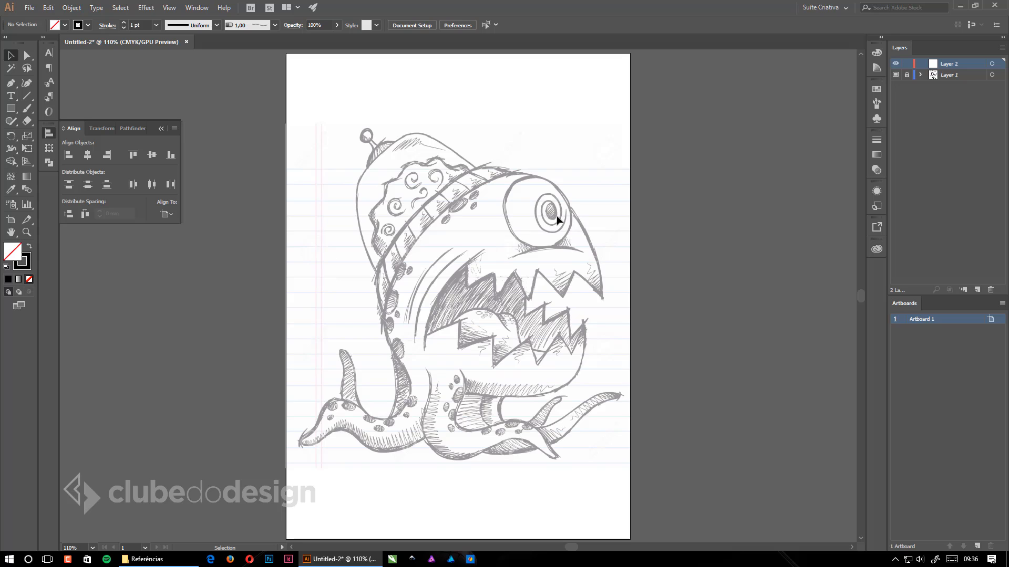
# Trace the upper edge of the monster's hat band with the Pen tool, from the back of the neck to the forehead above the eye.
pyautogui.keyDown('ctrl'); pyautogui.click(424, 262); pyautogui.keyUp('ctrl')
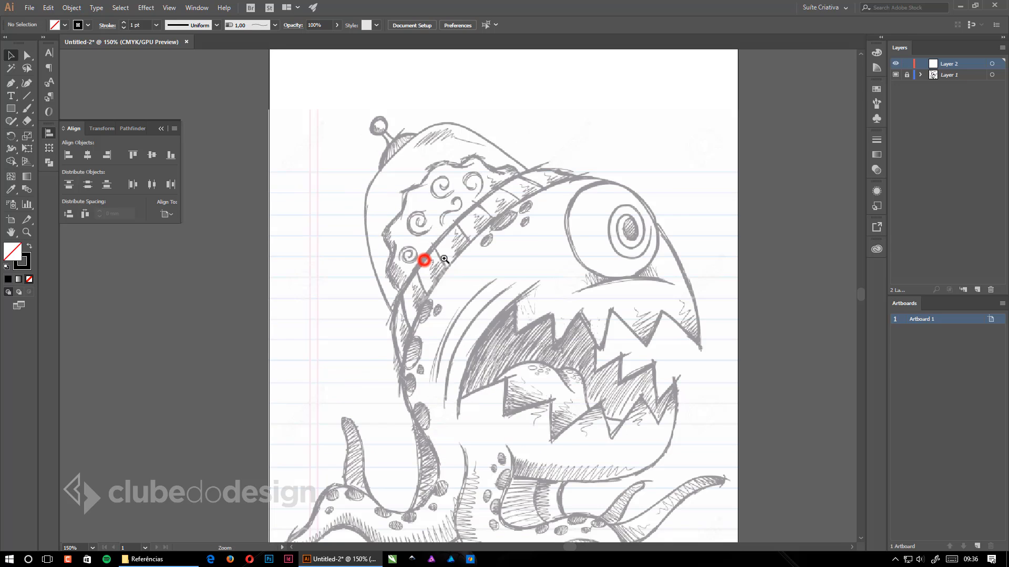
pyautogui.keyDown('ctrl'); pyautogui.click(451, 259); pyautogui.keyUp('ctrl')
pyautogui.moveTo(528, 303); pyautogui.dragTo(526, 263)
pyautogui.press('p')
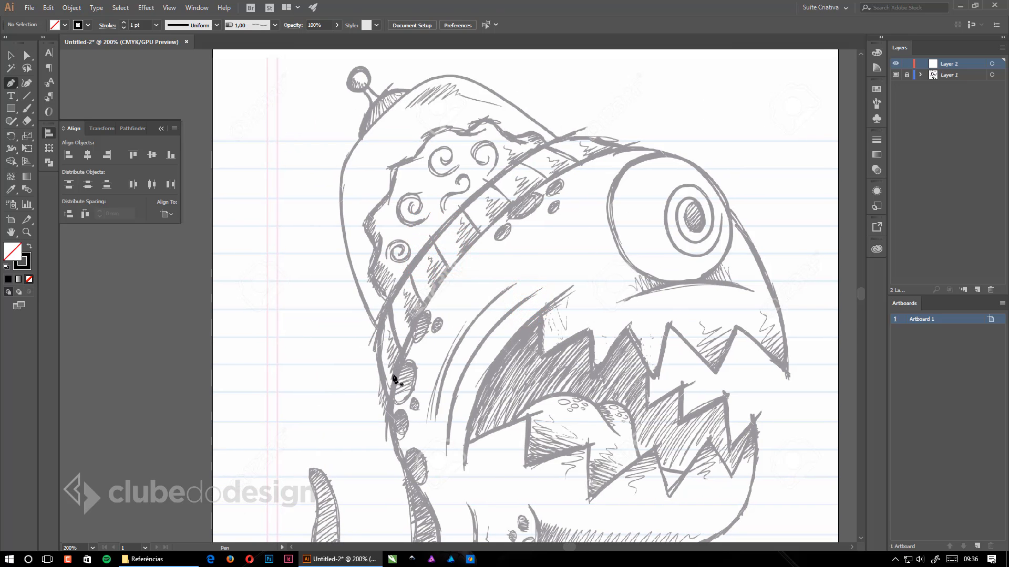
pyautogui.moveTo(387, 398); pyautogui.dragTo(413, 261)
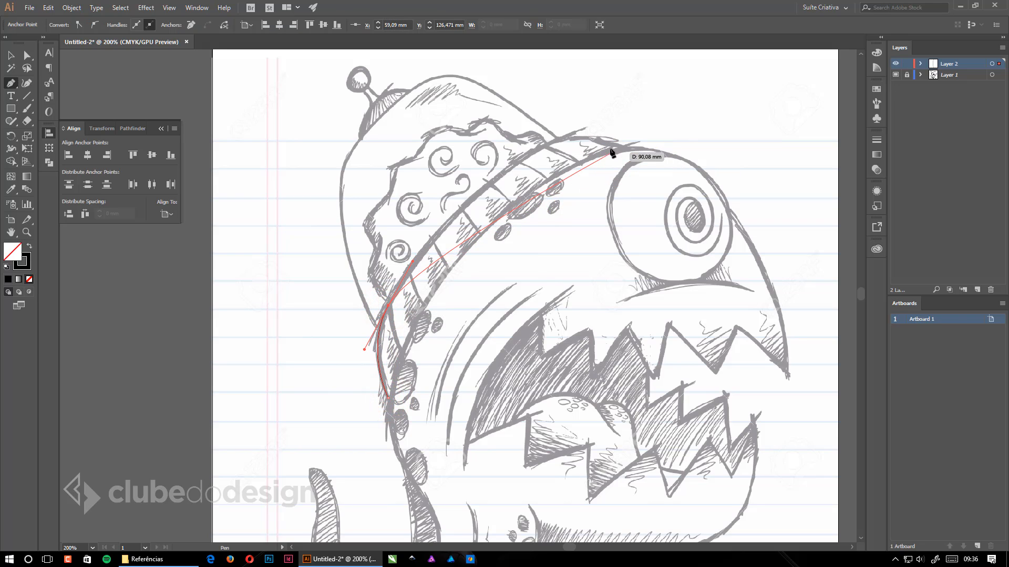
pyautogui.moveTo(534, 152); pyautogui.dragTo(615, 102)
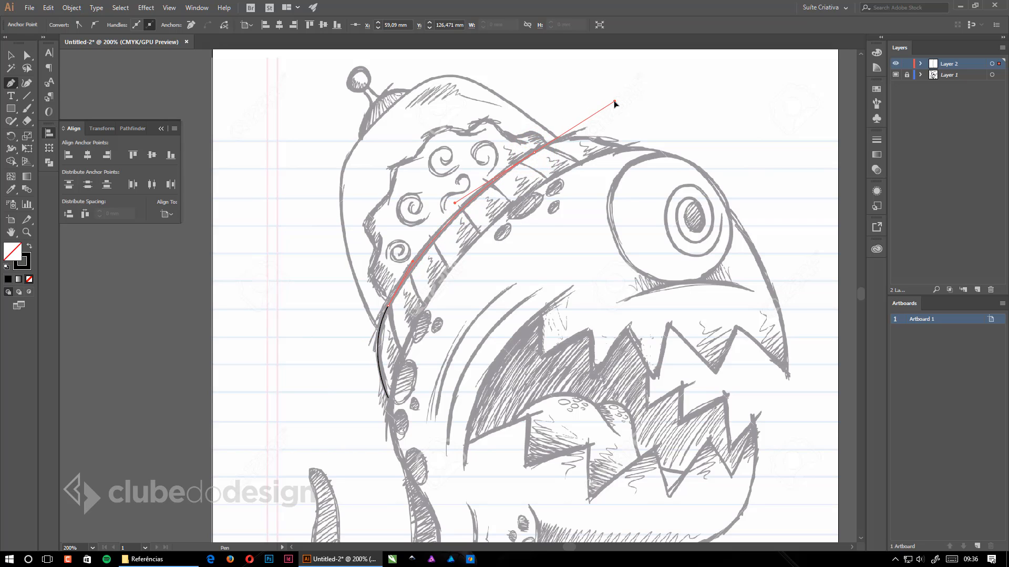
pyautogui.click(589, 136)
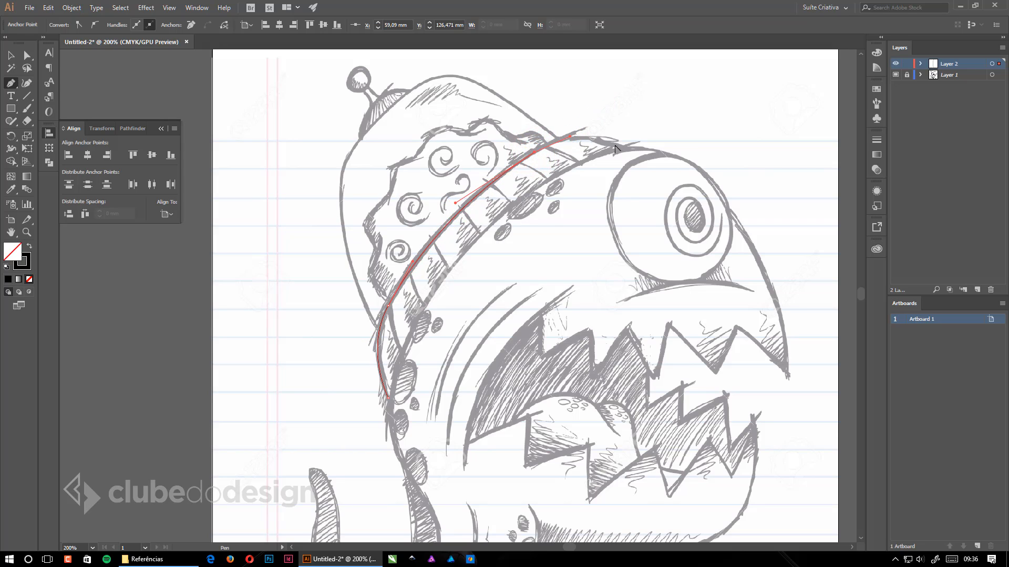
pyautogui.moveTo(622, 146)
pyautogui.mouseDown()
pyautogui.moveTo(666, 160)
pyautogui.moveTo(630, 149)
pyautogui.mouseUp()
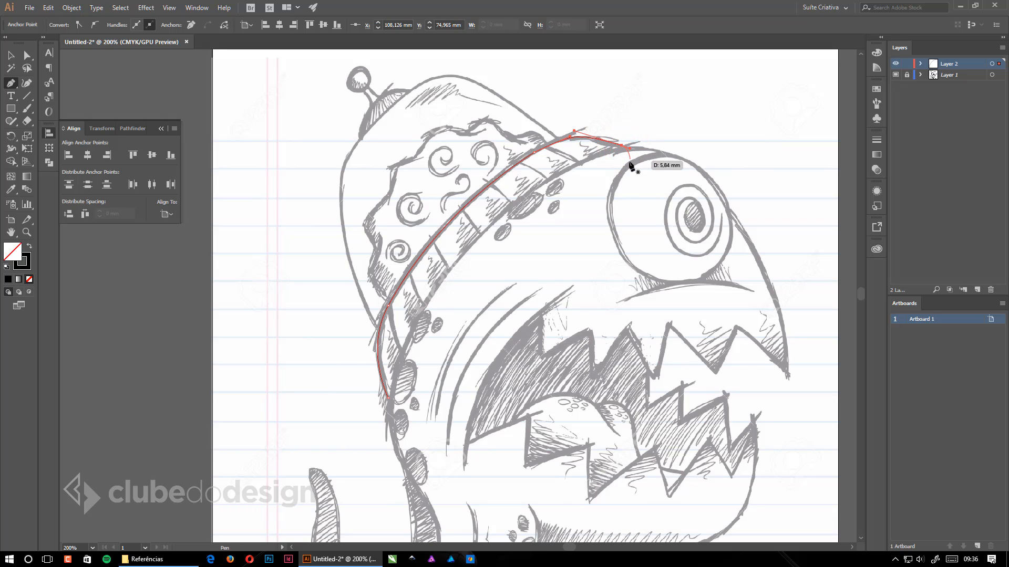
# Apply the 5 pt. Round calligraphic brush to the path traced along the hat band.
pyautogui.click(10, 55)
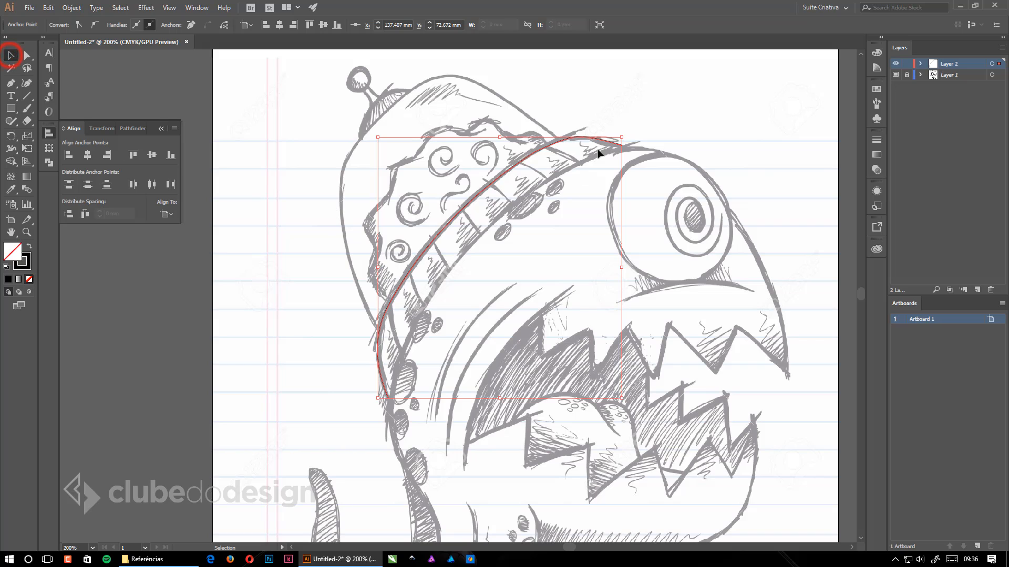
pyautogui.click(876, 103)
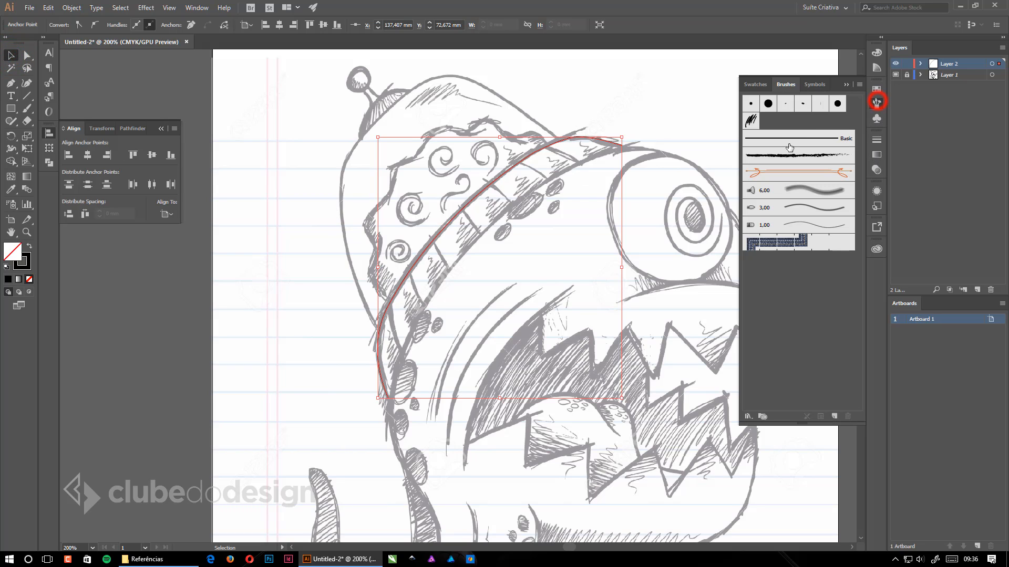
pyautogui.click(753, 104)
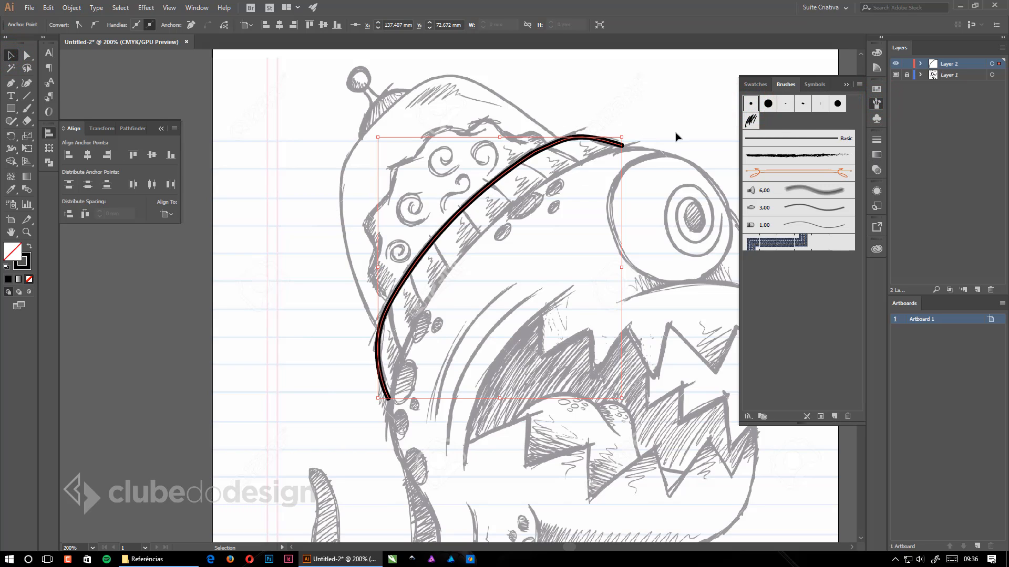
# In the 5 pt. Round brush's options, set the angle to 49° and roundness to 56%, and enable the preview.
pyautogui.doubleClick(753, 104)
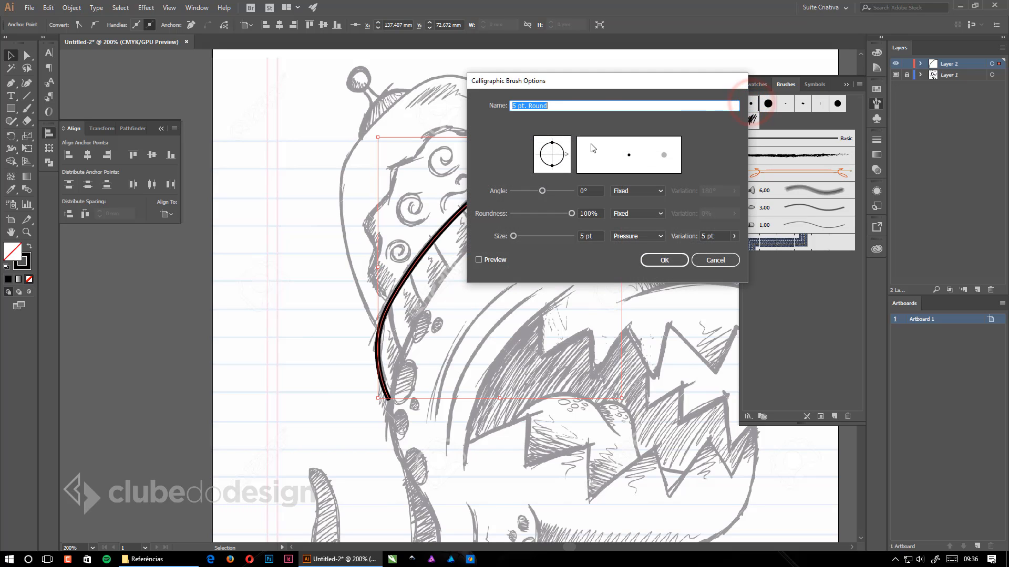
pyautogui.moveTo(601, 81); pyautogui.dragTo(683, 71)
pyautogui.moveTo(634, 156)
pyautogui.mouseDown()
pyautogui.moveTo(648, 143)
pyautogui.moveTo(638, 139)
pyautogui.mouseUp()
pyautogui.click(560, 249)
# Try the Random, Tilt, Bearing and Rotation modes for the brush's size variation.
pyautogui.click(729, 229)
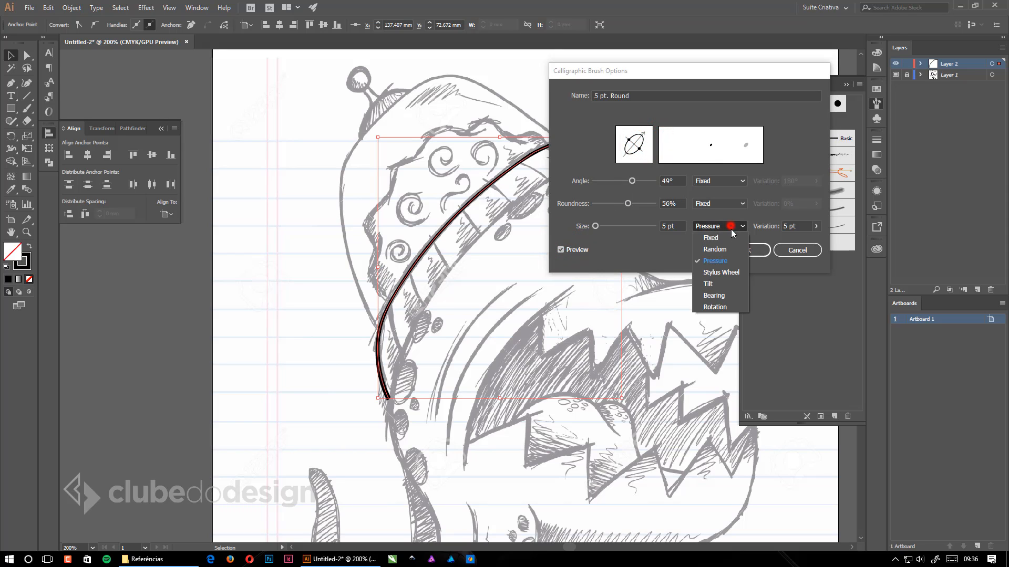
pyautogui.click(728, 249)
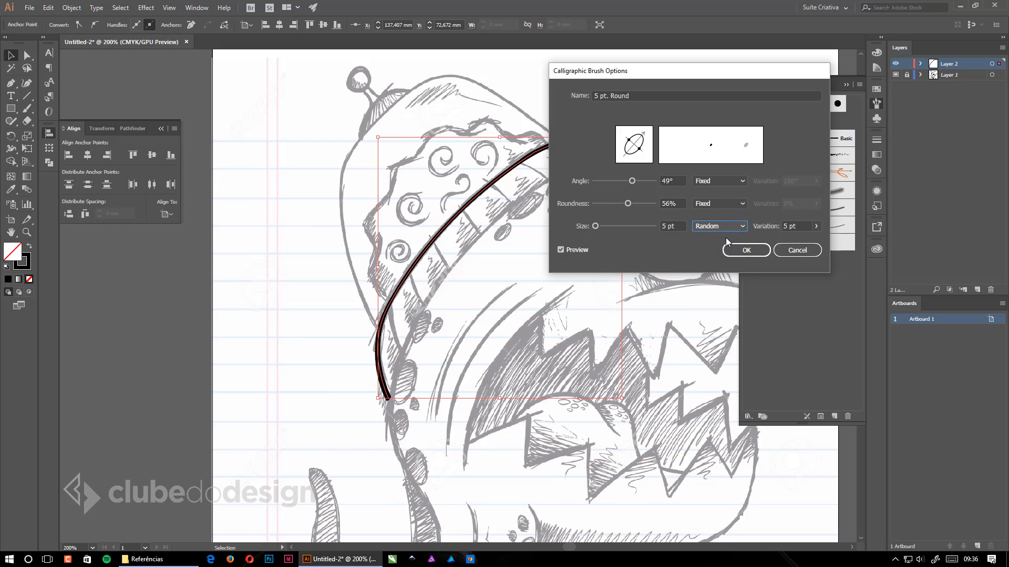
pyautogui.click(704, 229)
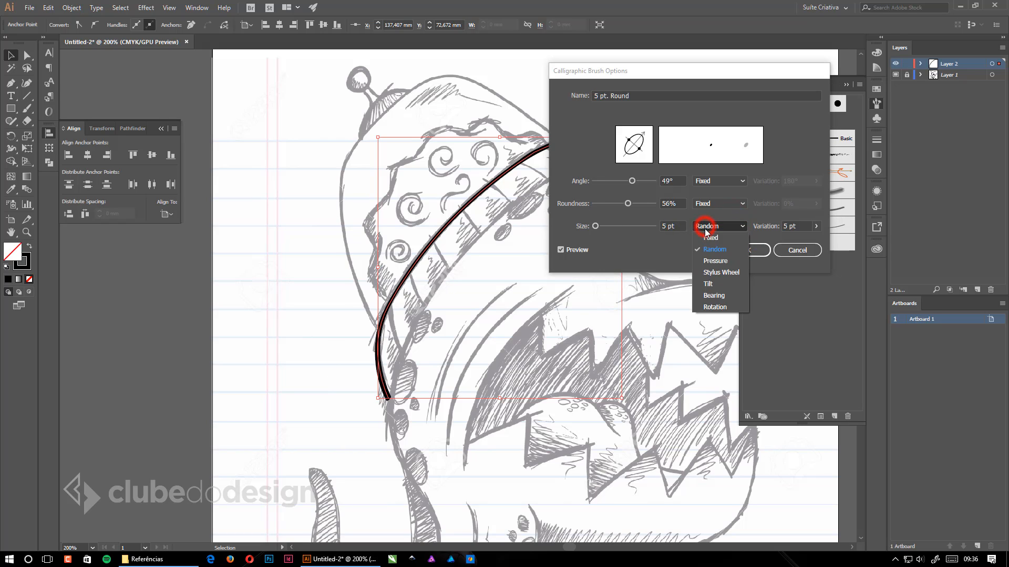
pyautogui.click(717, 284)
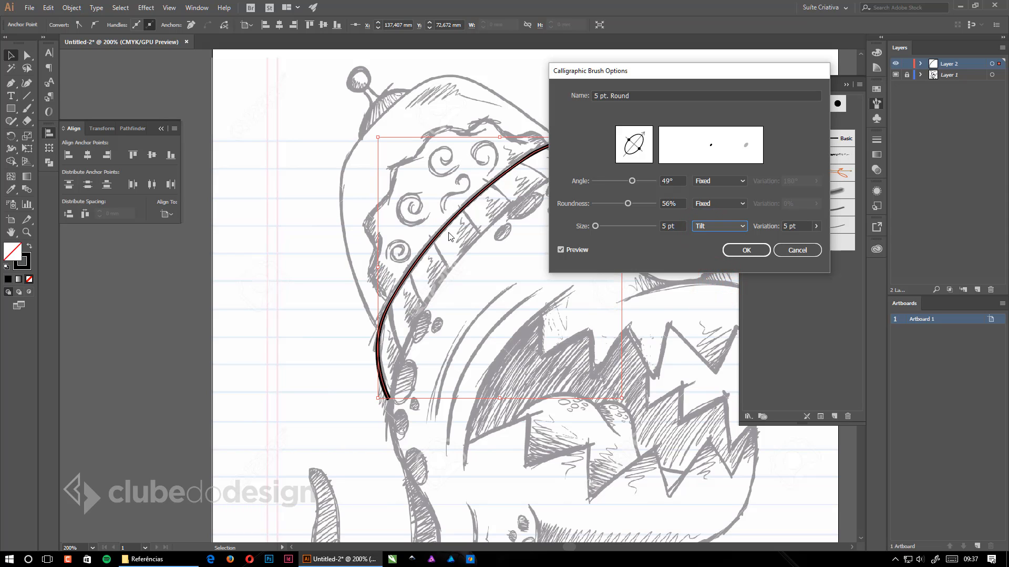
pyautogui.click(704, 231)
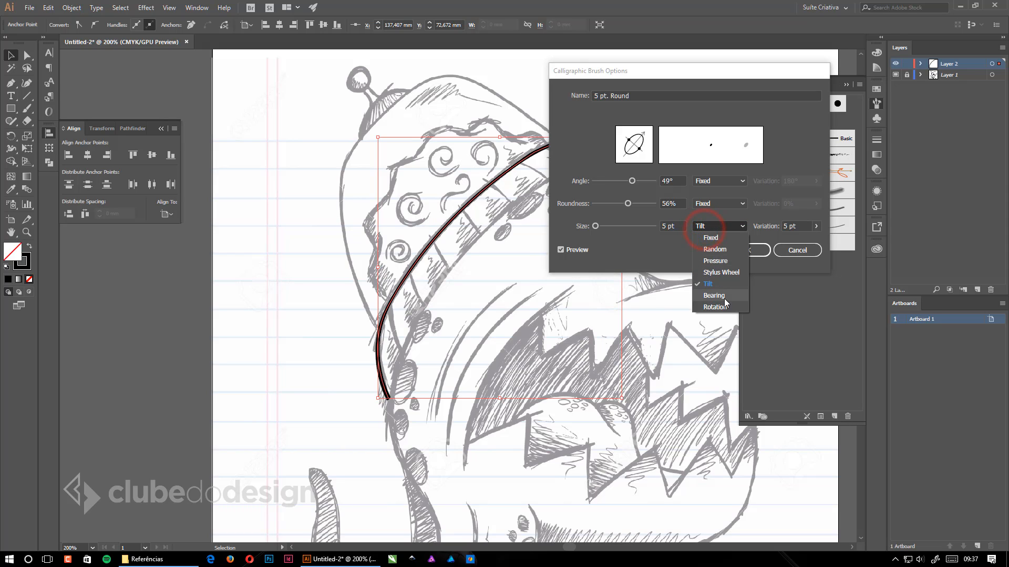
pyautogui.click(724, 291)
pyautogui.click(724, 227)
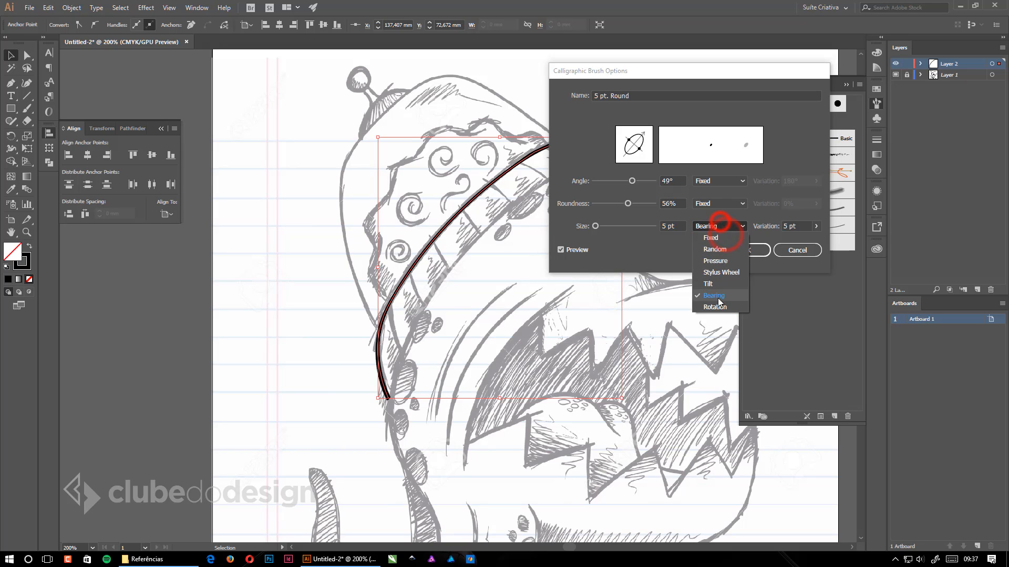
pyautogui.click(716, 302)
# Set the brush's size variation to Fixed and apply the changed options to the existing stroke.
pyautogui.click(714, 227)
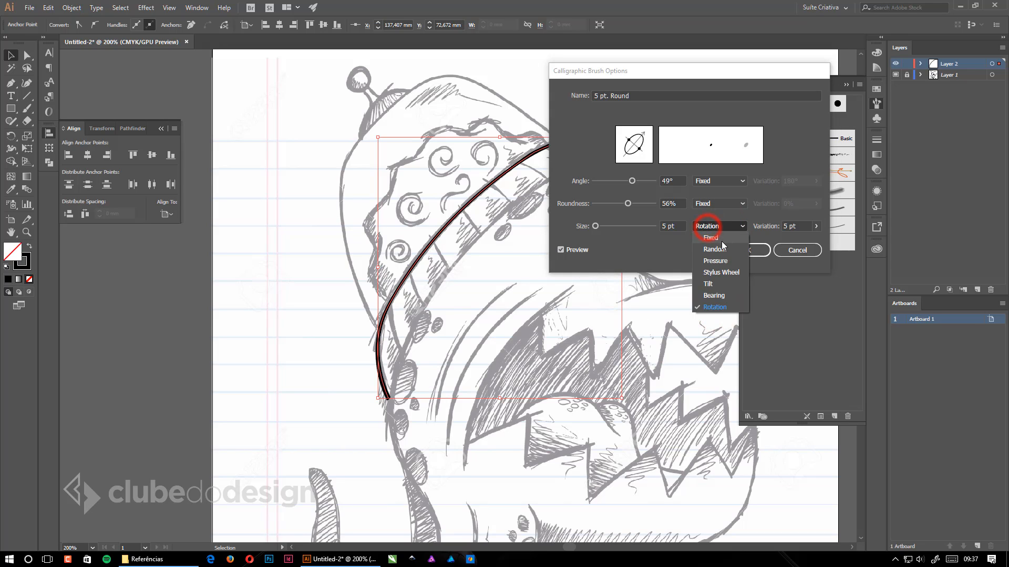
pyautogui.click(722, 238)
pyautogui.click(746, 250)
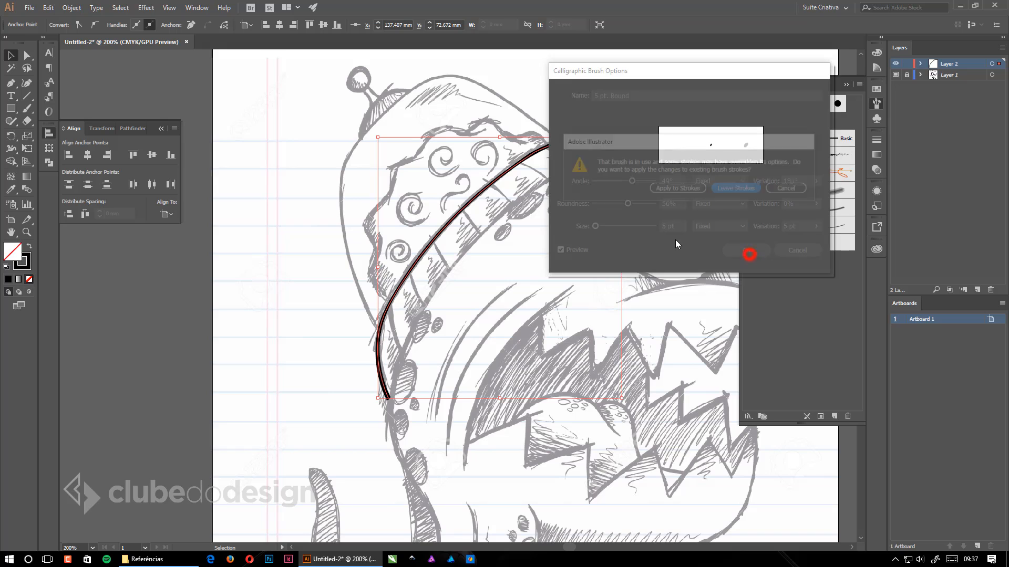
pyautogui.click(678, 189)
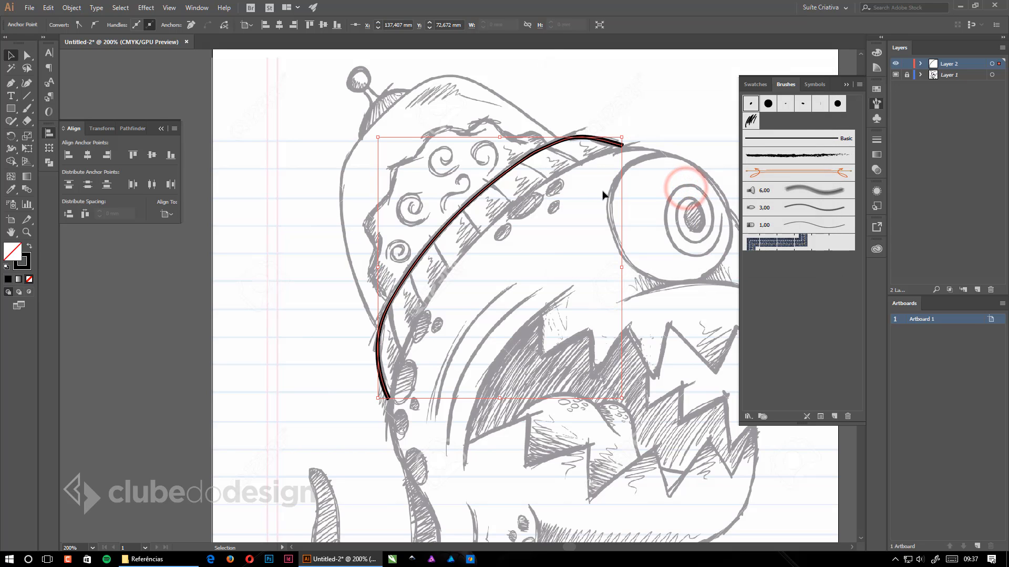
# Delete the brushed path along the hat band.
pyautogui.press('Delete')
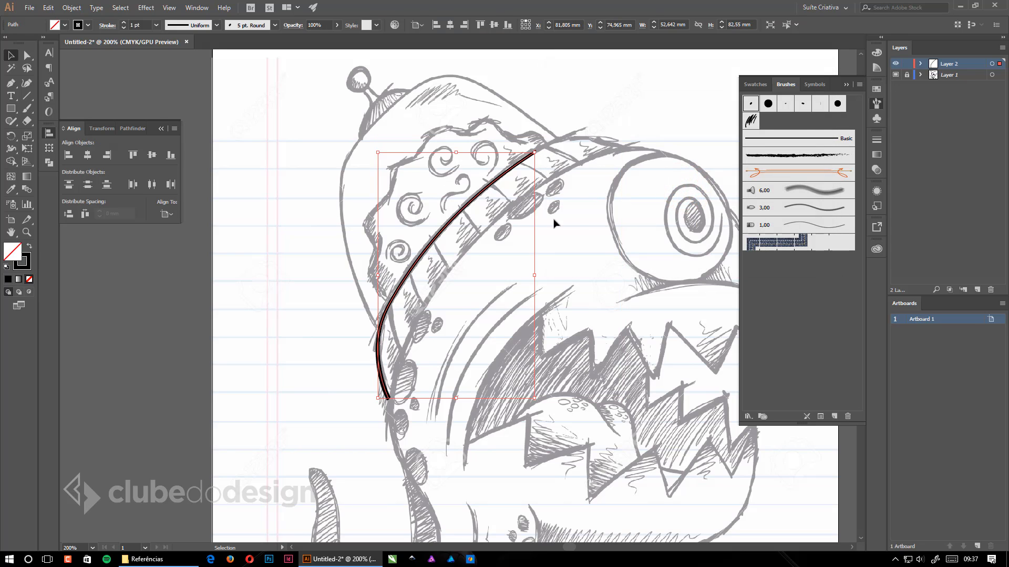
pyautogui.press('Delete')
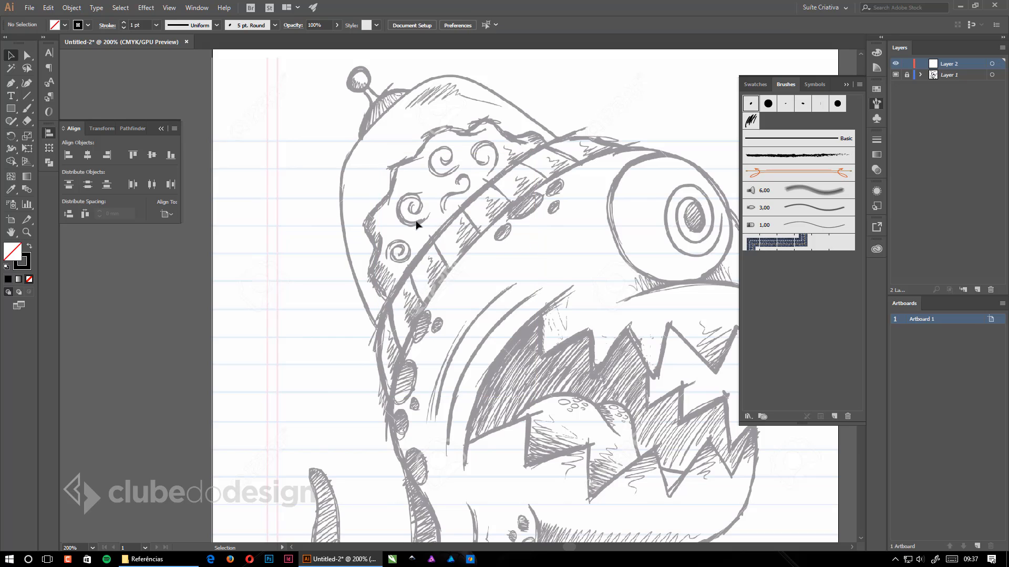
# Paint several curved and wavy Paintbrush strokes with the 5 pt. Round brush across the page's left edge and the empty canvas beside it.
pyautogui.click(29, 109)
pyautogui.keyDown('ctrl'); pyautogui.keyDown('alt'); pyautogui.click(488, 187); pyautogui.keyUp('alt'); pyautogui.keyUp('ctrl')
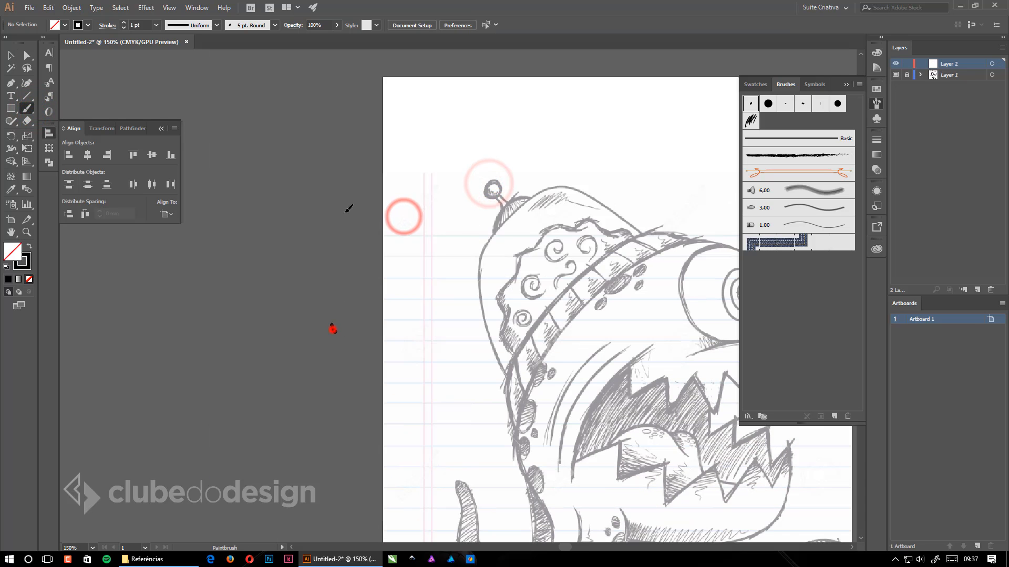
pyautogui.moveTo(333, 331); pyautogui.dragTo(394, 148)
pyautogui.moveTo(393, 341); pyautogui.dragTo(454, 154)
pyautogui.moveTo(268, 376); pyautogui.dragTo(299, 173)
pyautogui.moveTo(275, 174); pyautogui.dragTo(263, 183)
pyautogui.moveTo(201, 260)
pyautogui.mouseDown()
pyautogui.moveTo(226, 380)
pyautogui.moveTo(413, 383)
pyautogui.mouseUp()
pyautogui.moveTo(443, 292)
pyautogui.mouseDown()
pyautogui.moveTo(459, 228)
pyautogui.moveTo(516, 142)
pyautogui.moveTo(595, 92)
pyautogui.mouseUp()
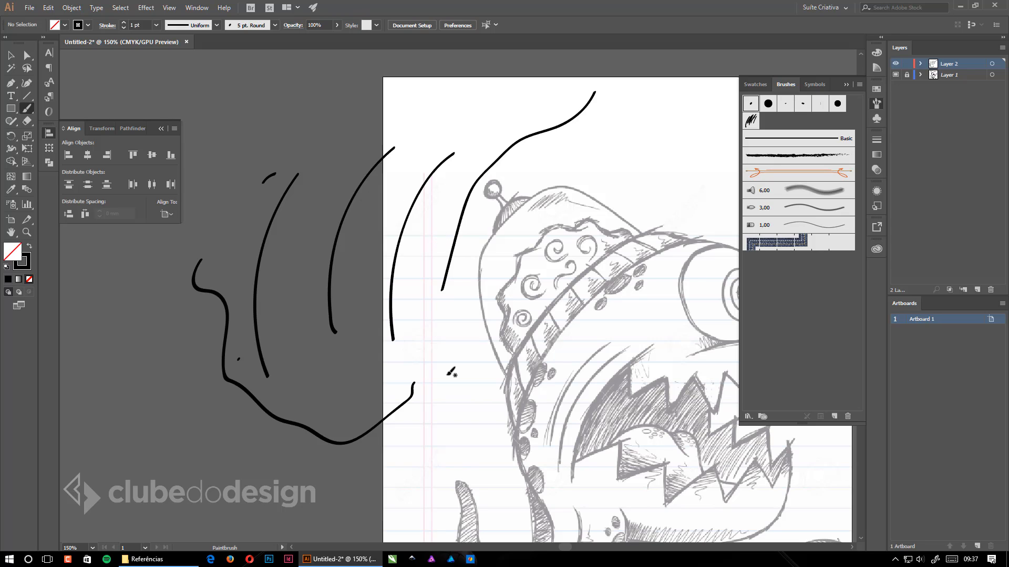
# Try the 5 pt. Round brush at a 44 pt size, -55° angle and 35% roundness, choosing to leave the existing strokes.
pyautogui.doubleClick(752, 103)
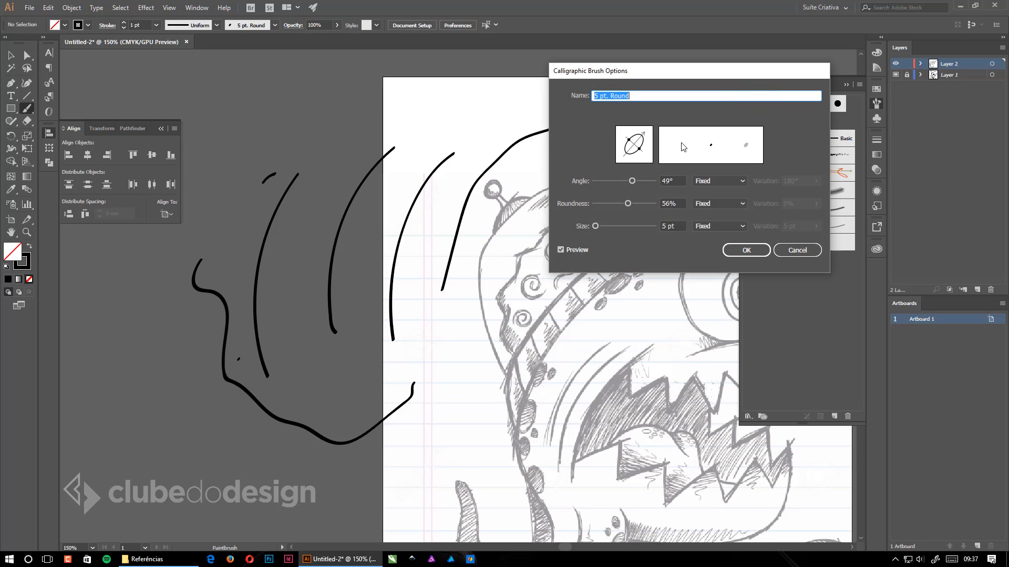
pyautogui.moveTo(595, 226); pyautogui.dragTo(614, 226)
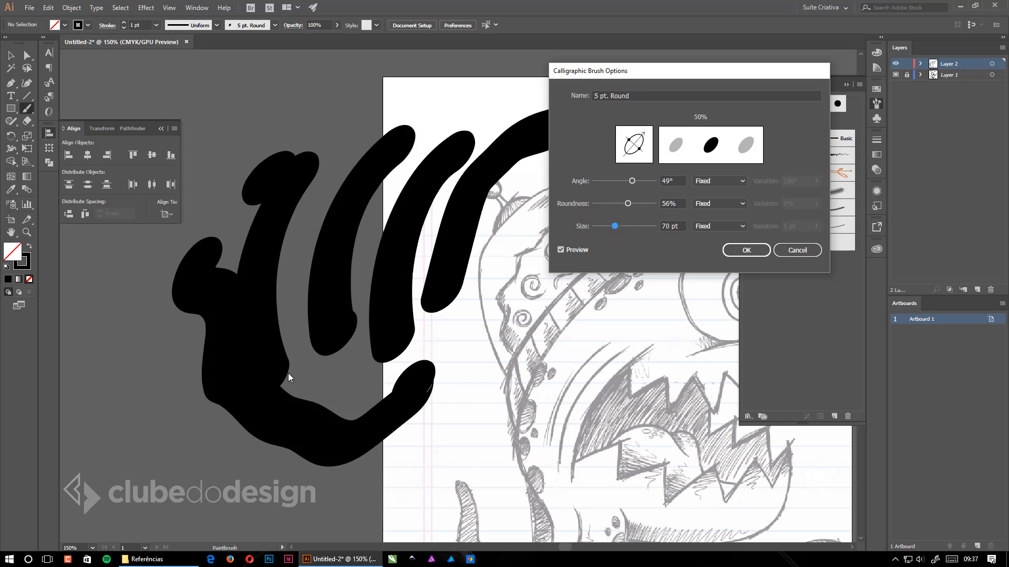
pyautogui.moveTo(615, 226)
pyautogui.mouseDown()
pyautogui.moveTo(599, 226)
pyautogui.moveTo(607, 226)
pyautogui.mouseUp()
pyautogui.click(610, 226)
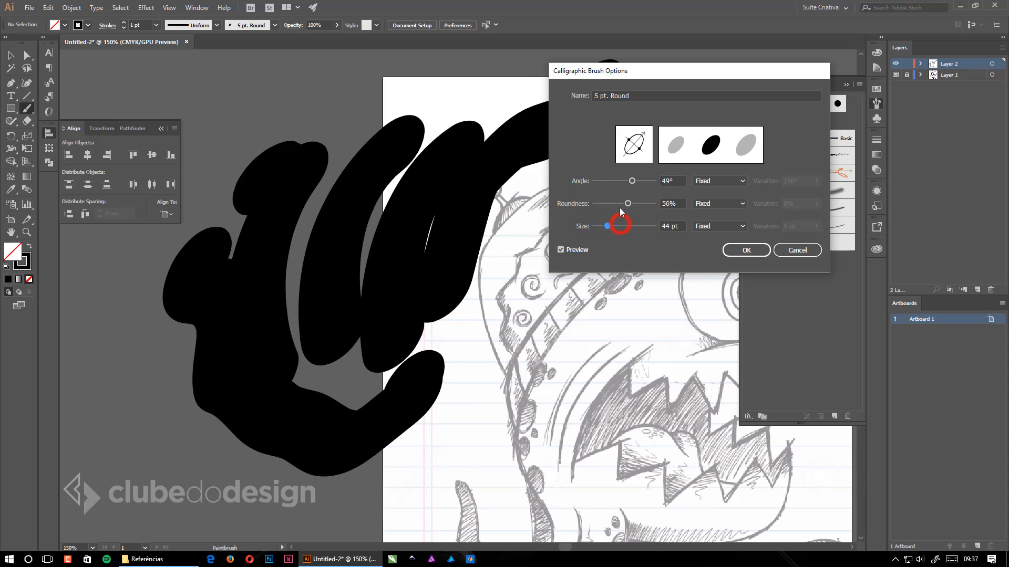
pyautogui.moveTo(643, 133)
pyautogui.mouseDown()
pyautogui.moveTo(630, 137)
pyautogui.moveTo(638, 146)
pyautogui.mouseUp()
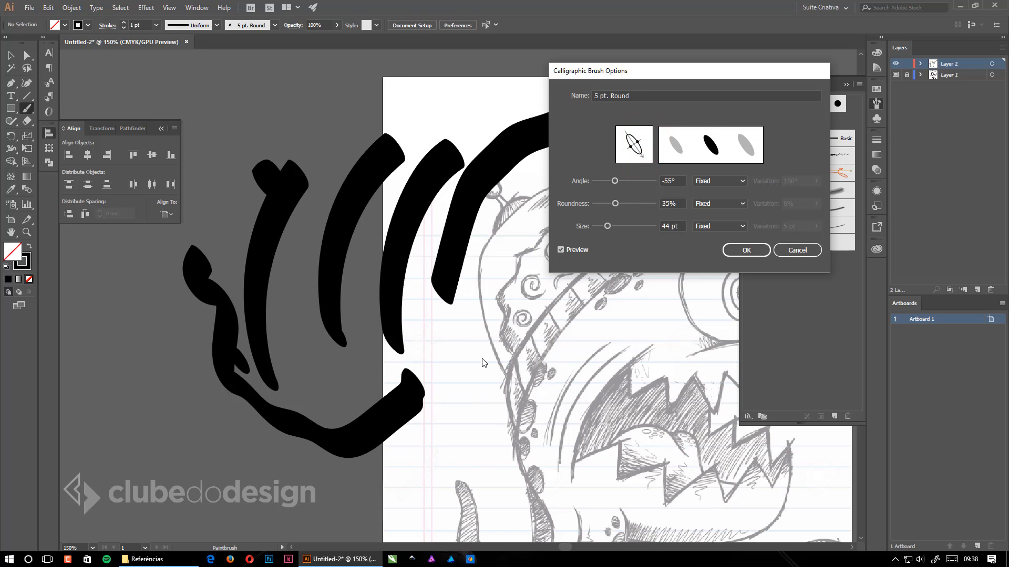
pyautogui.click(754, 254)
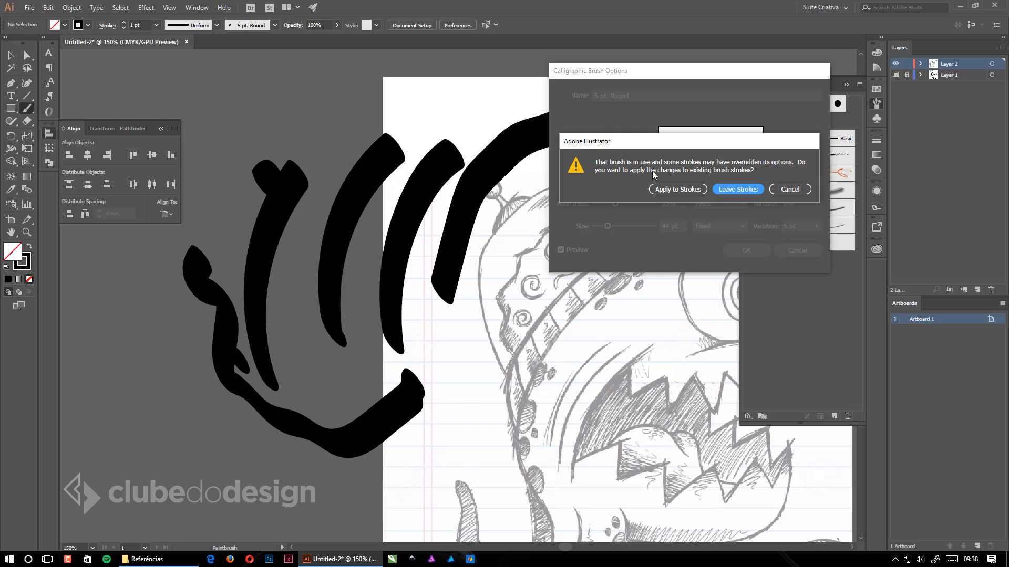
pyautogui.click(731, 190)
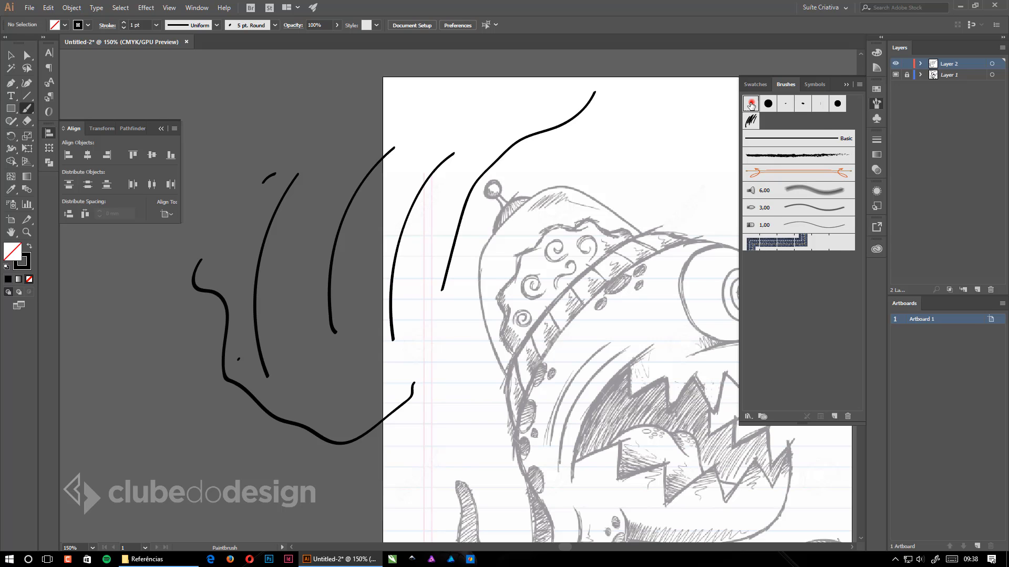
# Set the 5 pt. Round brush's size to 68 pt and apply the change to the existing strokes.
pyautogui.doubleClick(751, 104)
pyautogui.moveTo(603, 226); pyautogui.dragTo(614, 226)
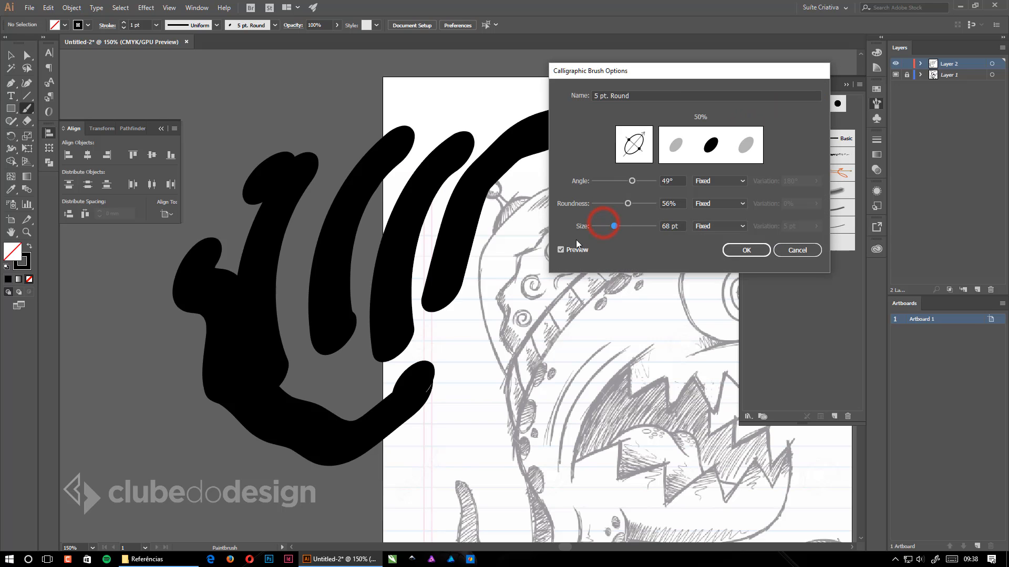
pyautogui.click(755, 249)
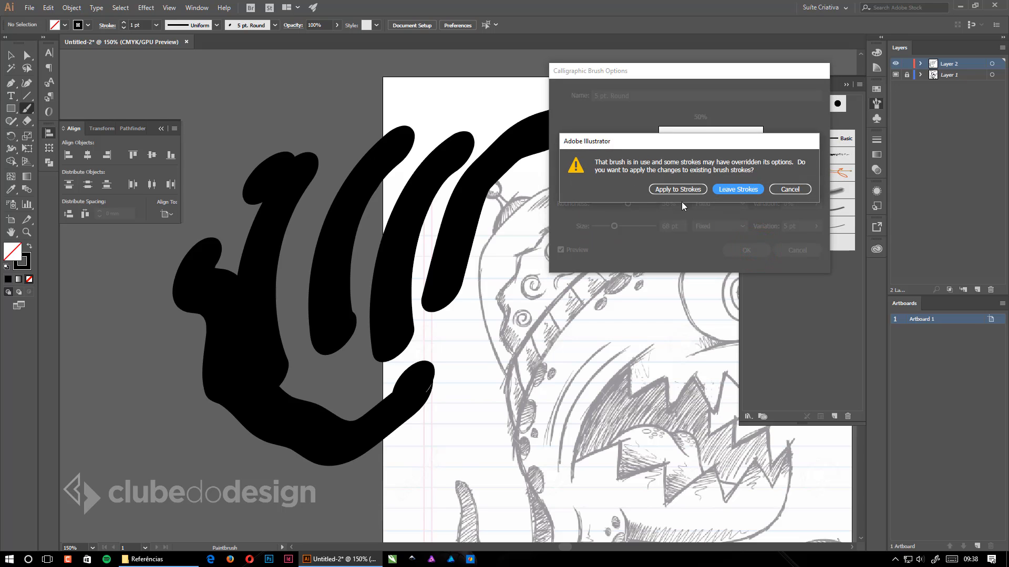
pyautogui.click(676, 189)
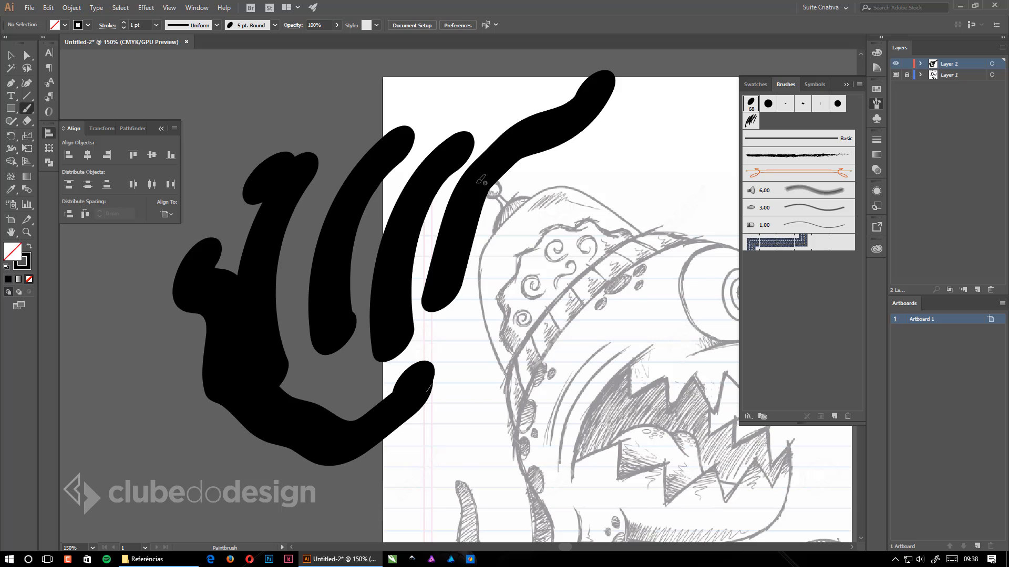
# Select all the thick brush strokes beside and over the page's left edge and delete them.
pyautogui.press('ctrl')
pyautogui.hotkey('ctrl', 'o')
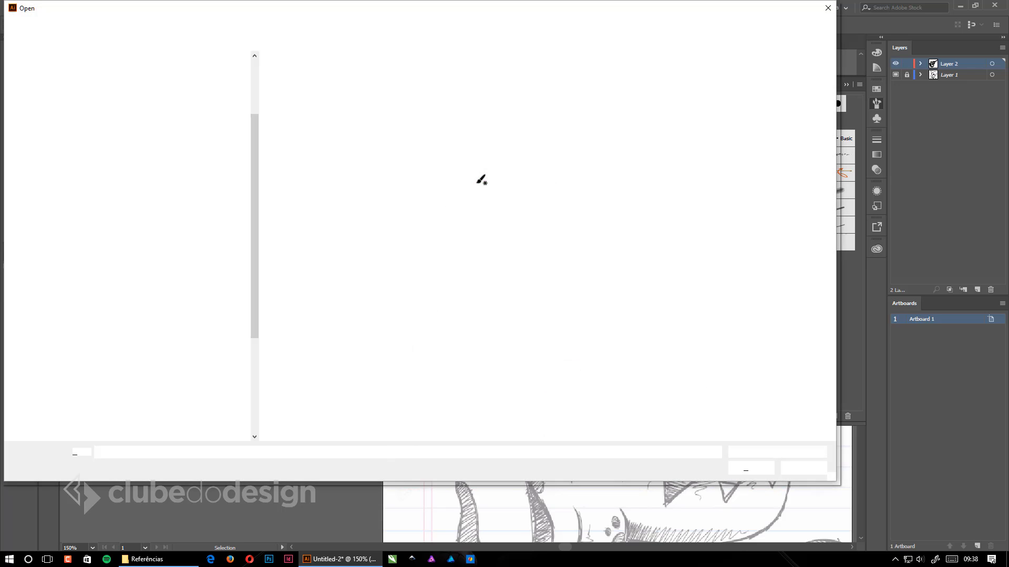
pyautogui.press('Escape')
pyautogui.press('v')
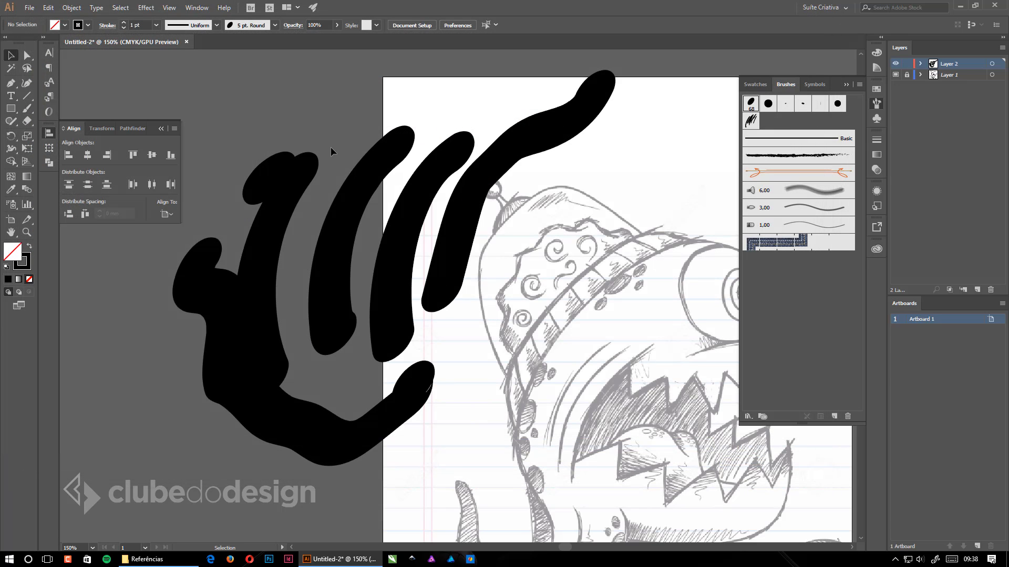
pyautogui.moveTo(192, 92); pyautogui.dragTo(601, 417)
pyautogui.press('Delete')
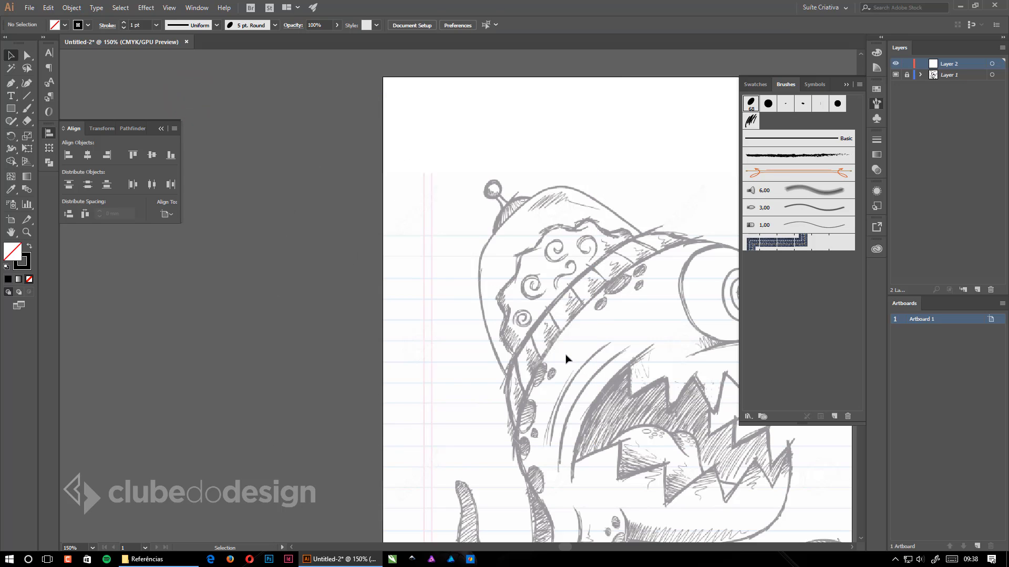
pyautogui.keyDown('ctrl'); pyautogui.keyDown('alt'); pyautogui.click(572, 257); pyautogui.keyUp('alt'); pyautogui.keyUp('ctrl')
pyautogui.keyDown('ctrl'); pyautogui.keyDown('alt'); pyautogui.click(572, 256); pyautogui.keyUp('alt'); pyautogui.keyUp('ctrl')
pyautogui.moveTo(625, 324); pyautogui.dragTo(698, 233)
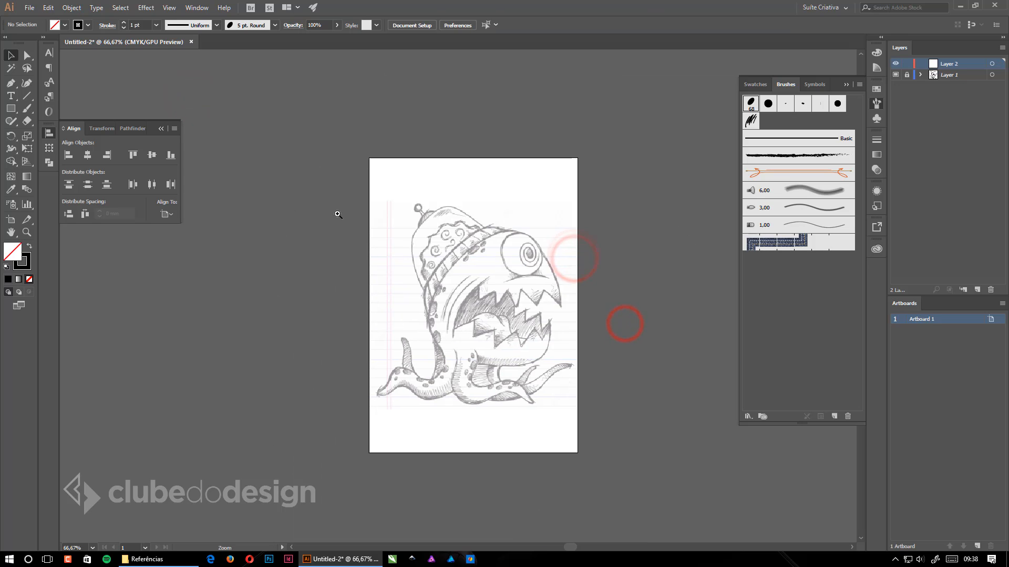
pyautogui.moveTo(367, 222)
pyautogui.mouseDown()
pyautogui.moveTo(539, 302)
pyautogui.moveTo(473, 275)
pyautogui.mouseUp()
pyautogui.moveTo(561, 342); pyautogui.dragTo(473, 260)
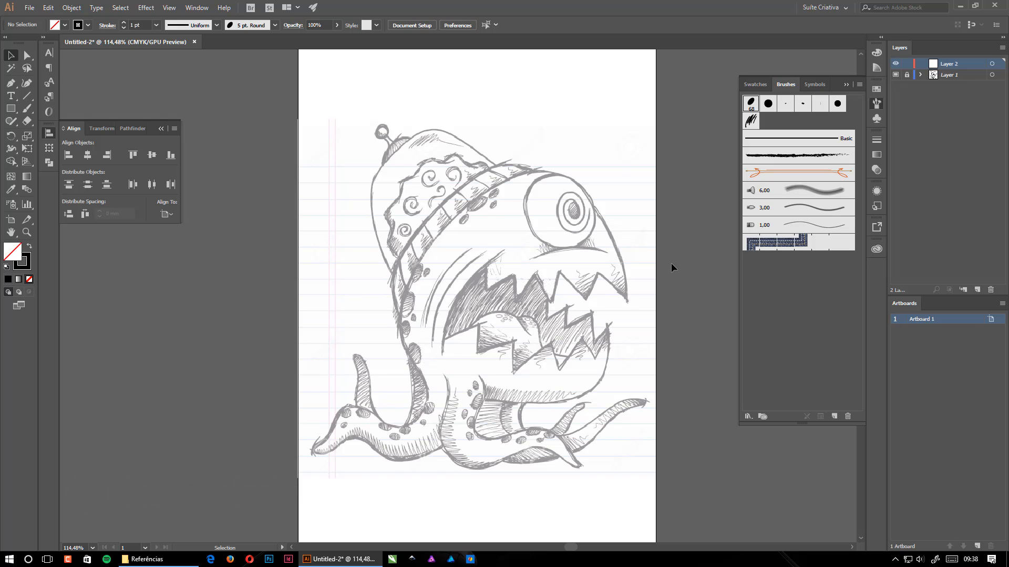
pyautogui.keyDown('ctrl'); pyautogui.click(620, 280); pyautogui.keyUp('ctrl')
pyautogui.moveTo(570, 293); pyautogui.dragTo(760, 229)
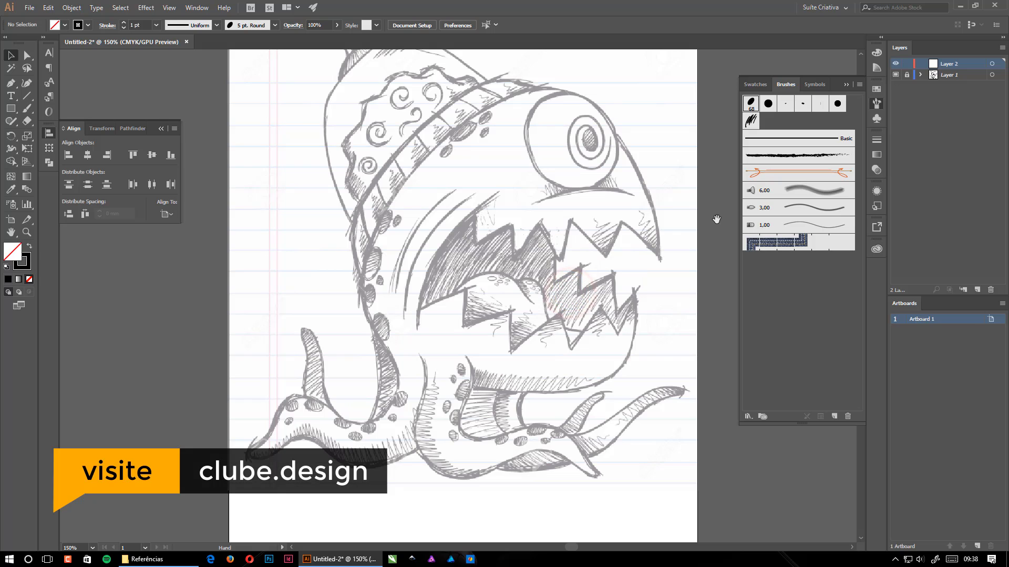
pyautogui.moveTo(473, 144); pyautogui.dragTo(518, 192)
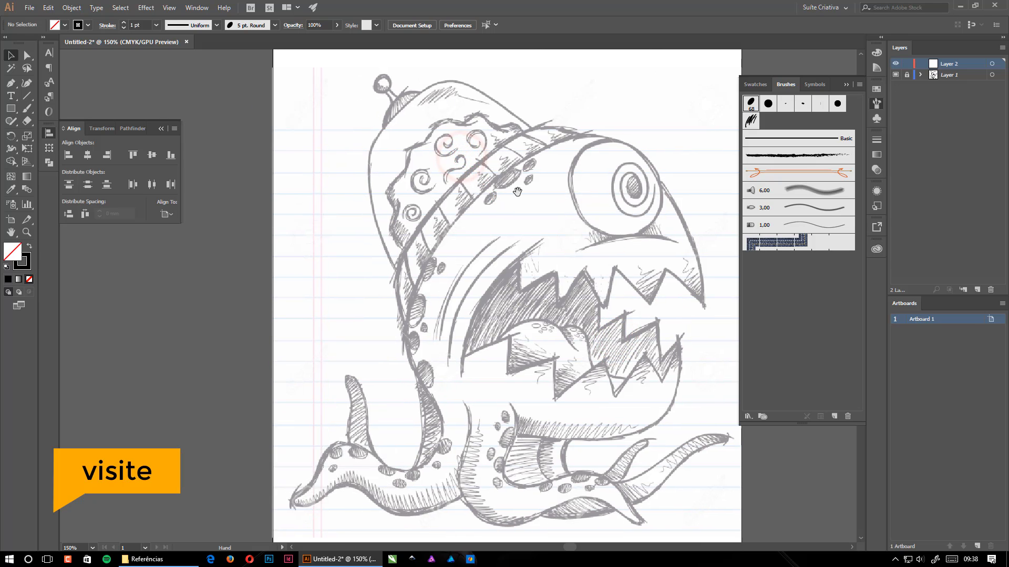